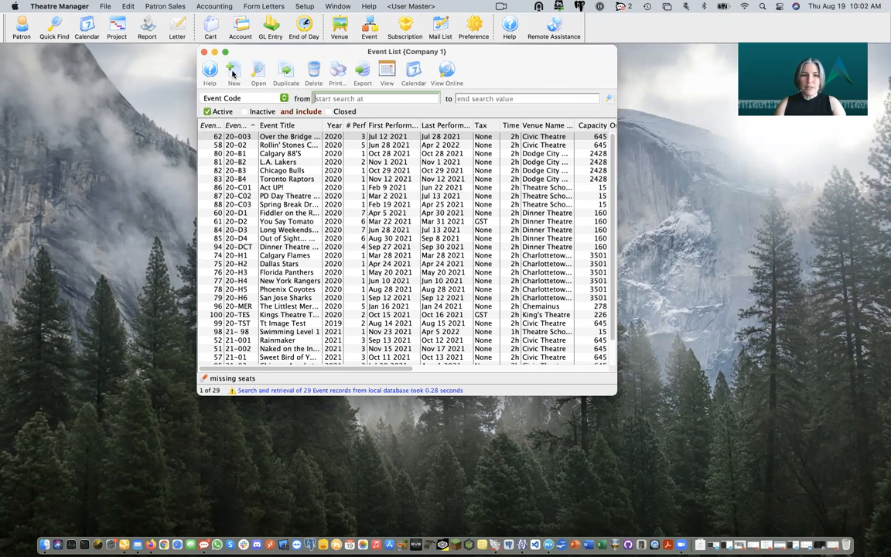
Create a new event and set its event code to 21-M01.
click(233, 70)
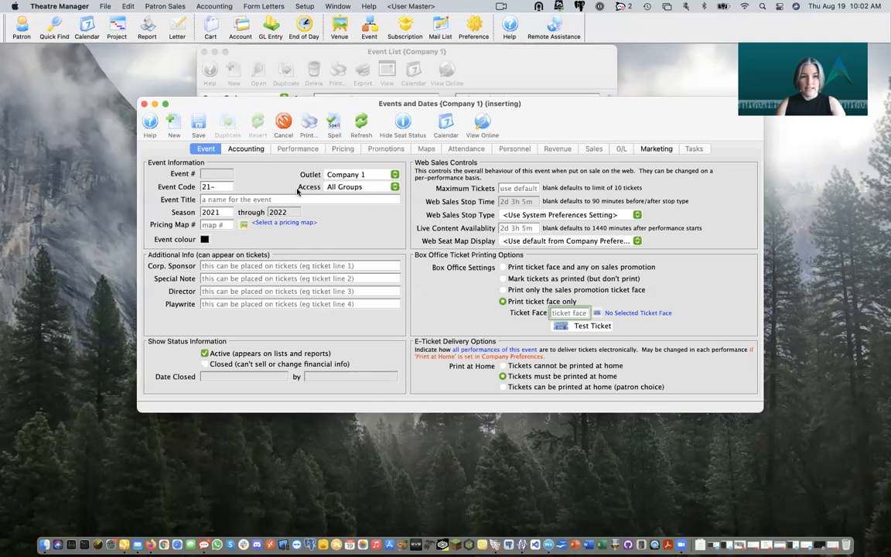
click(220, 187)
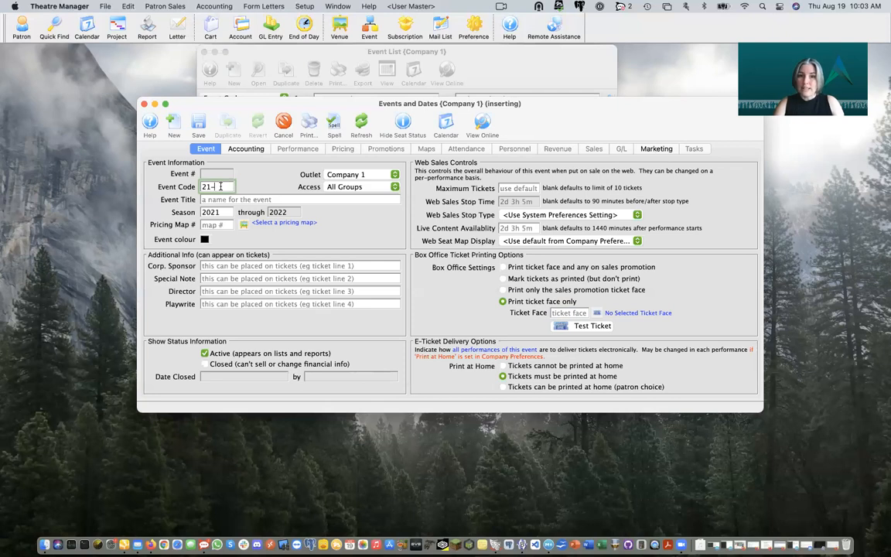
text(M01)
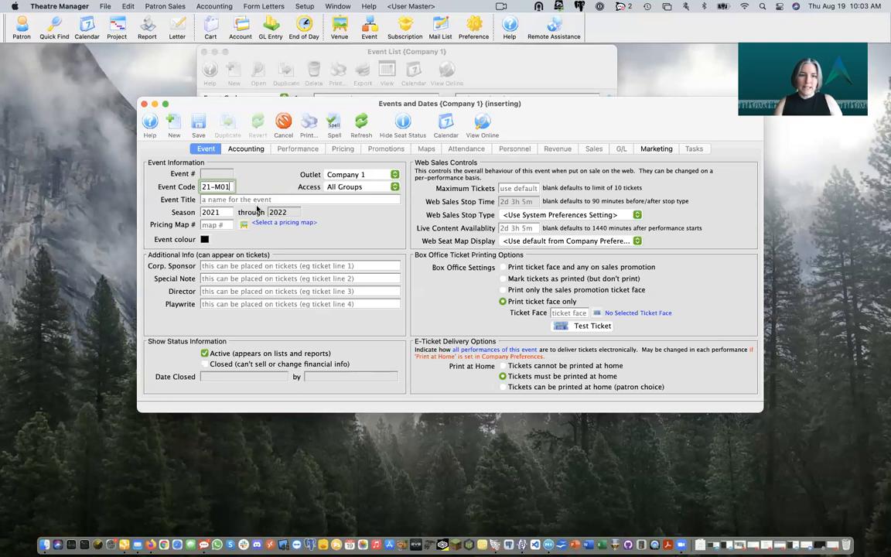
Enter Phantom of the Opera as the event title, with correct capitalization.
click(257, 199)
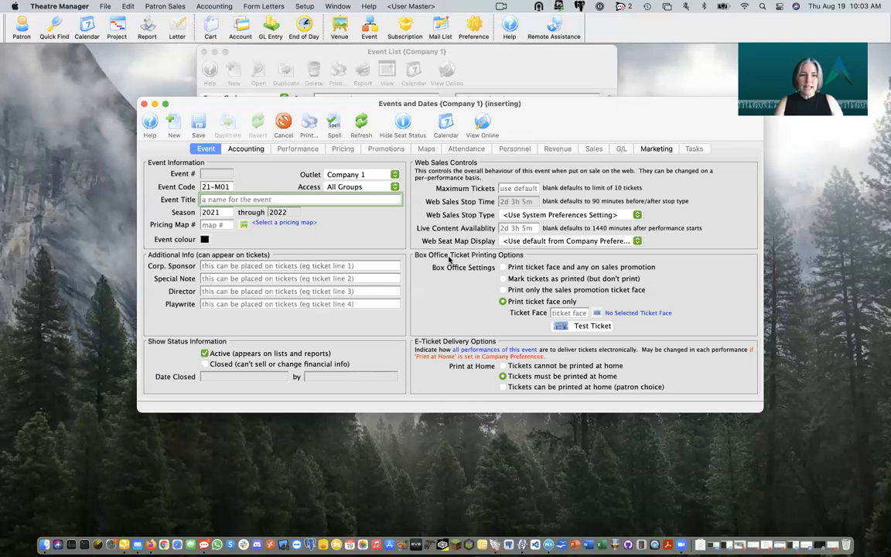
text(Phantom of the Opera)
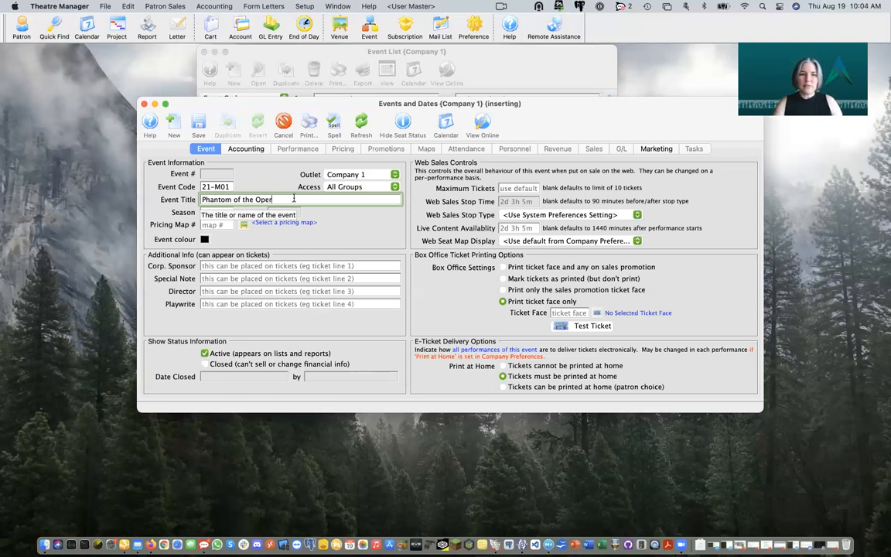
key(BackSpace)
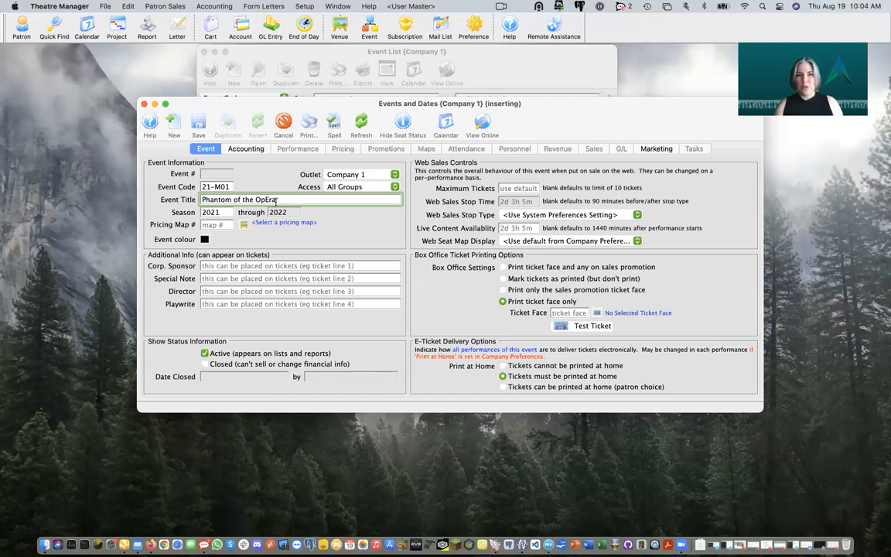
click(207, 225)
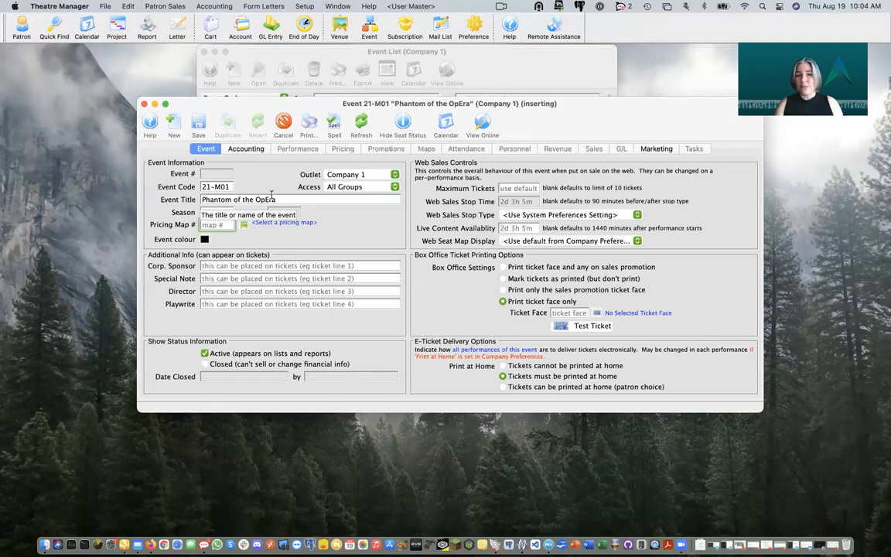
click(275, 199)
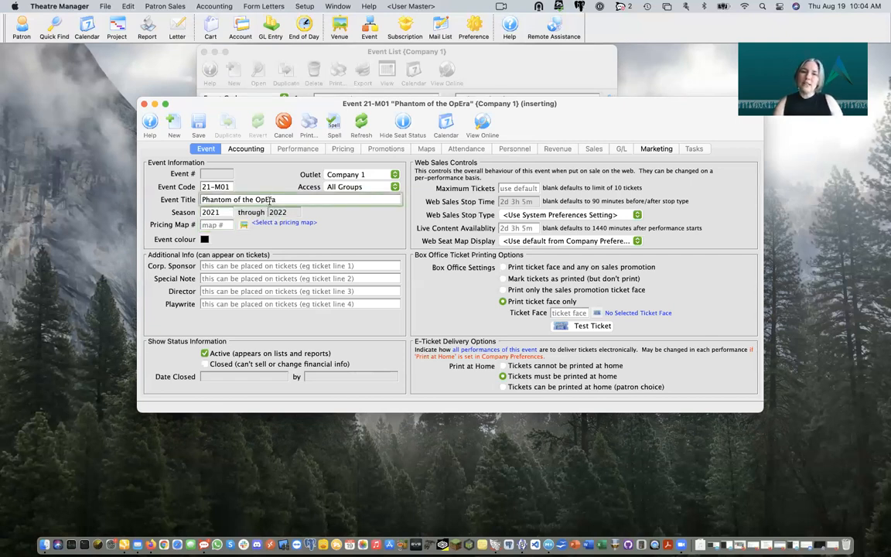
click(270, 200)
key(BackSpace)
text(e)
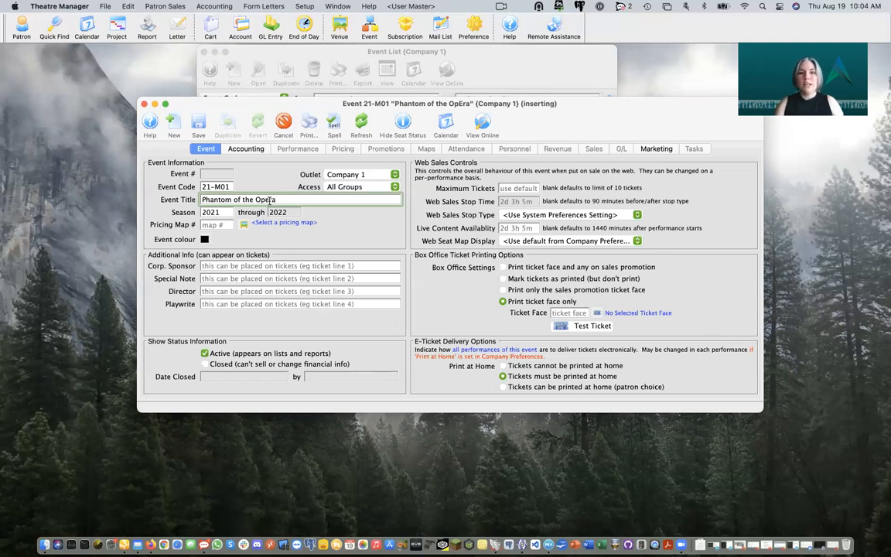
Set the event's season to start in 2022.
click(229, 225)
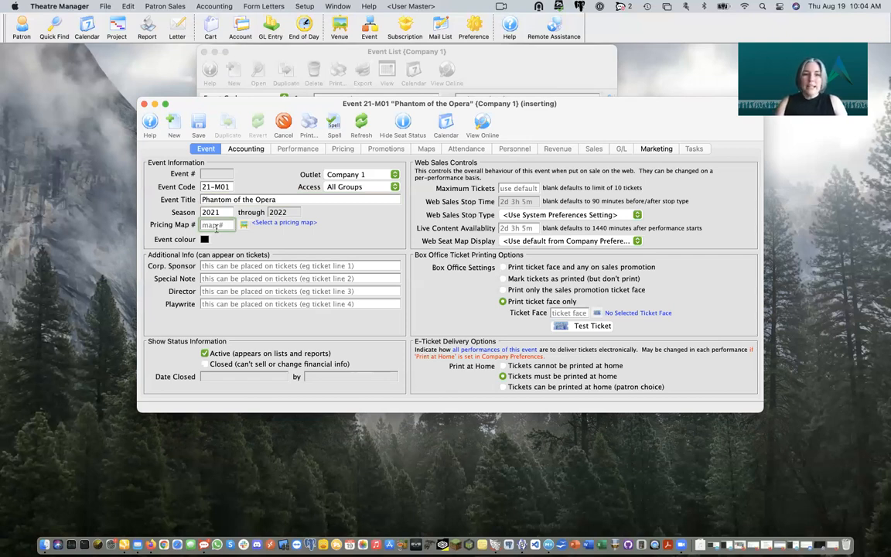
click(216, 212)
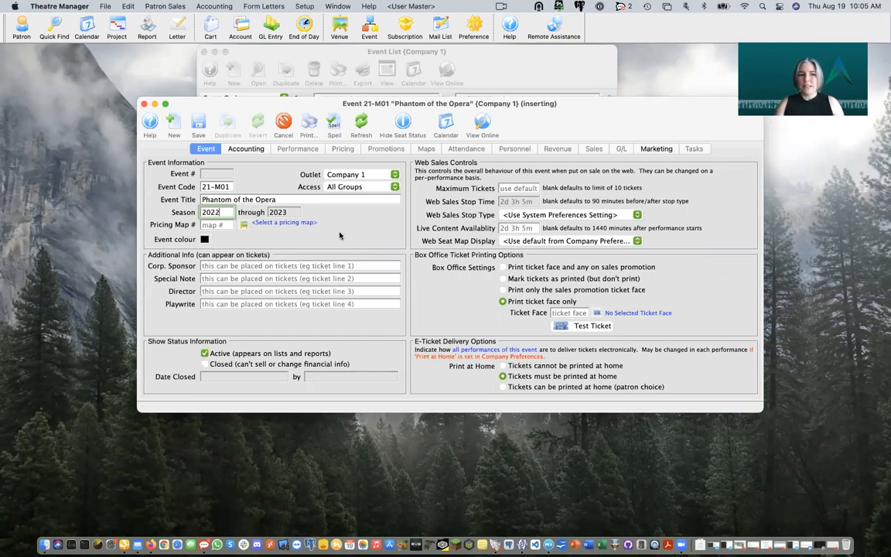
click(229, 212)
key(Tab)
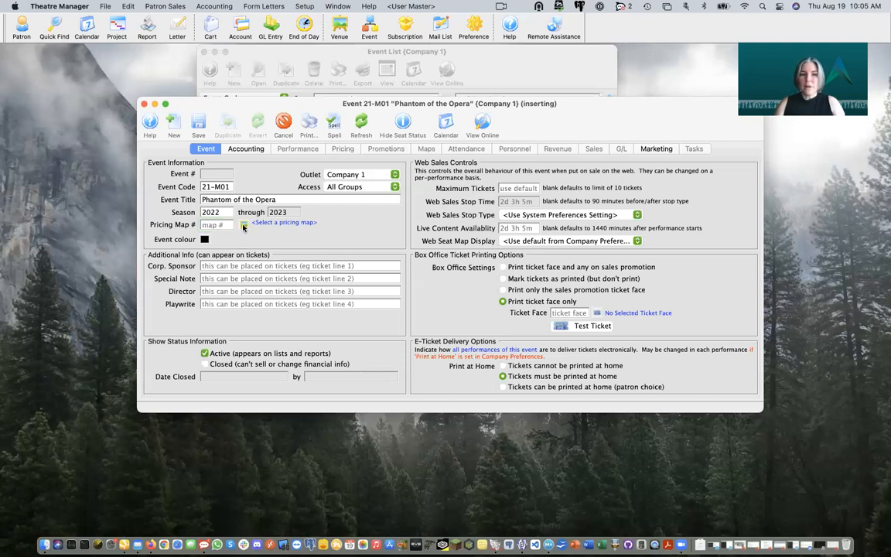
Assign the King's Theatre pricing map, number 77, to the event.
click(244, 225)
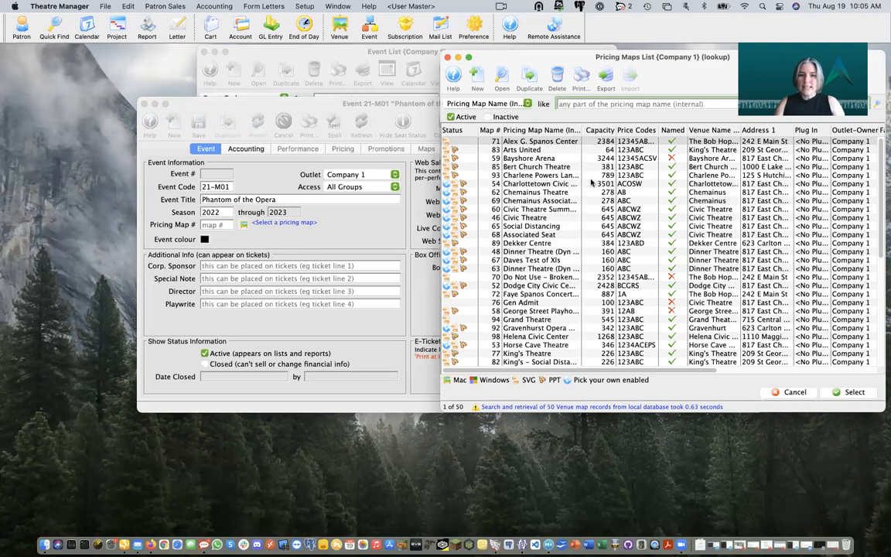
click(530, 355)
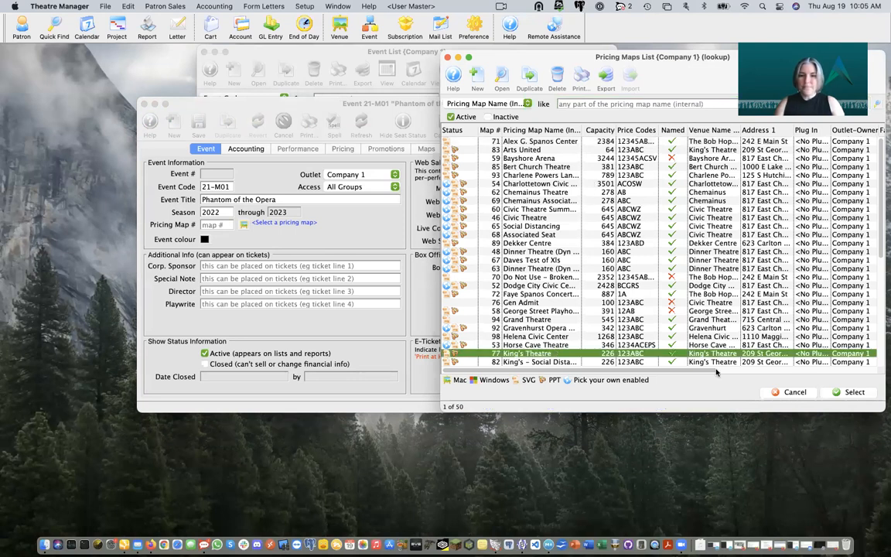
click(846, 393)
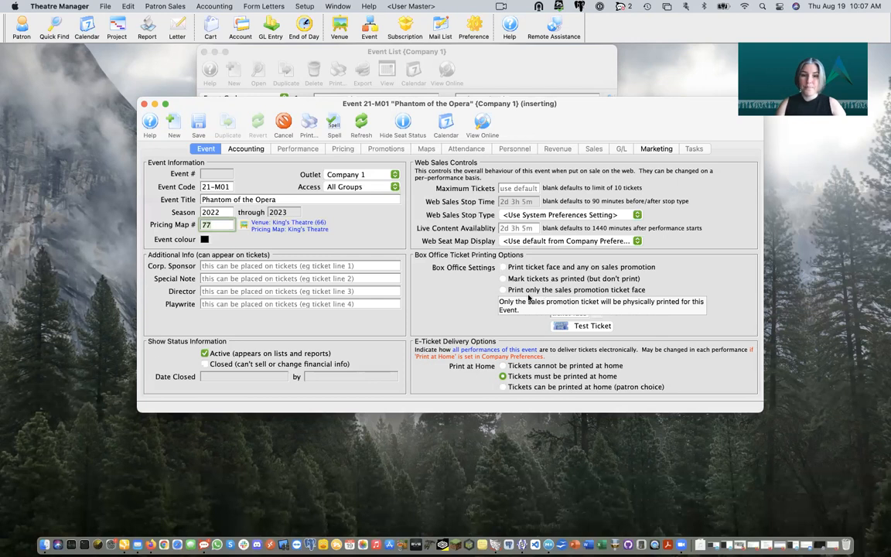
Keep box office printing on the ticket face only and assign the Ticket-F-Plowshares Theatre ticket face.
click(505, 302)
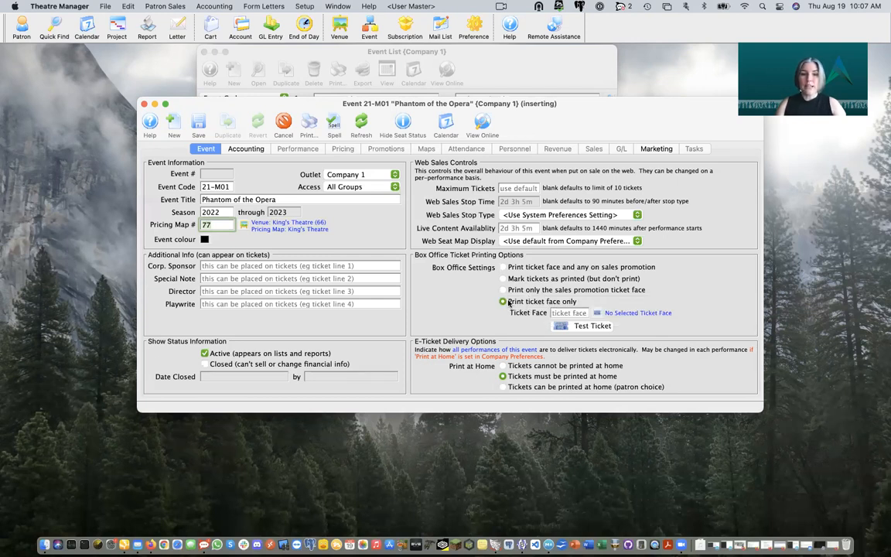
click(597, 314)
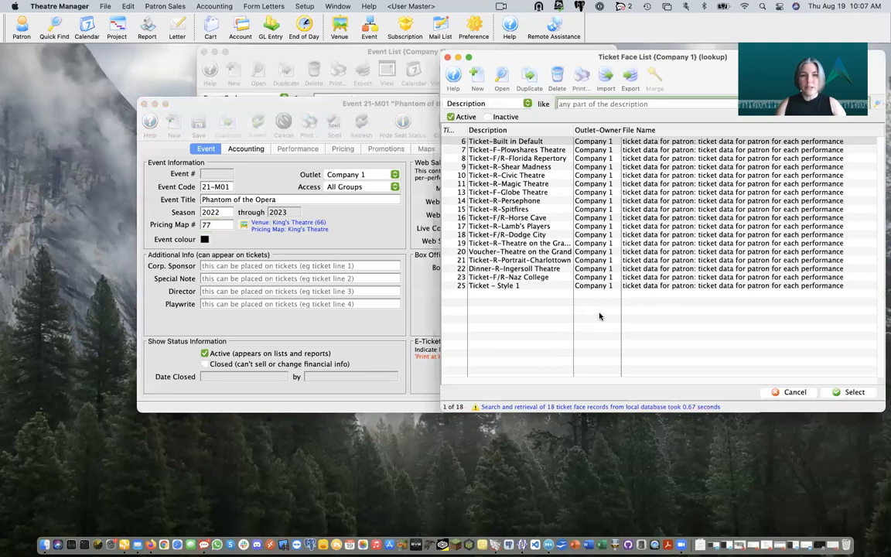
click(543, 149)
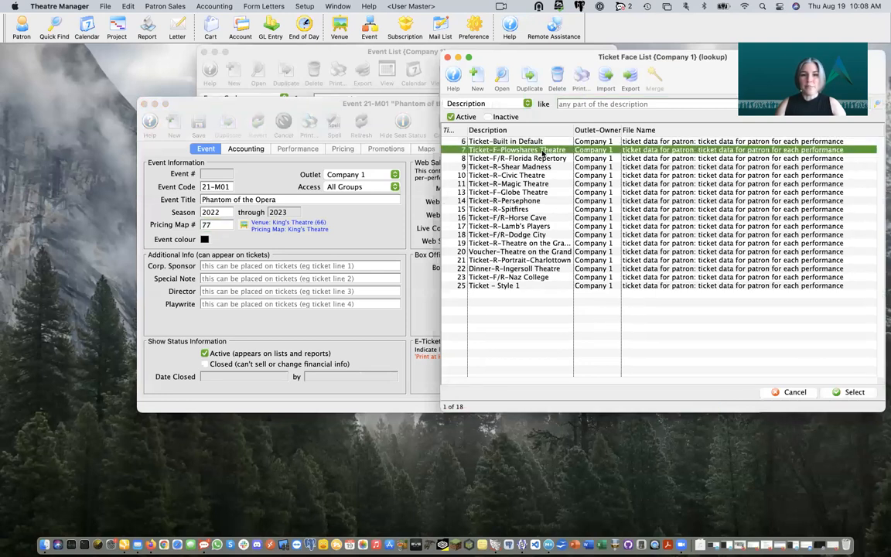
double_click(542, 152)
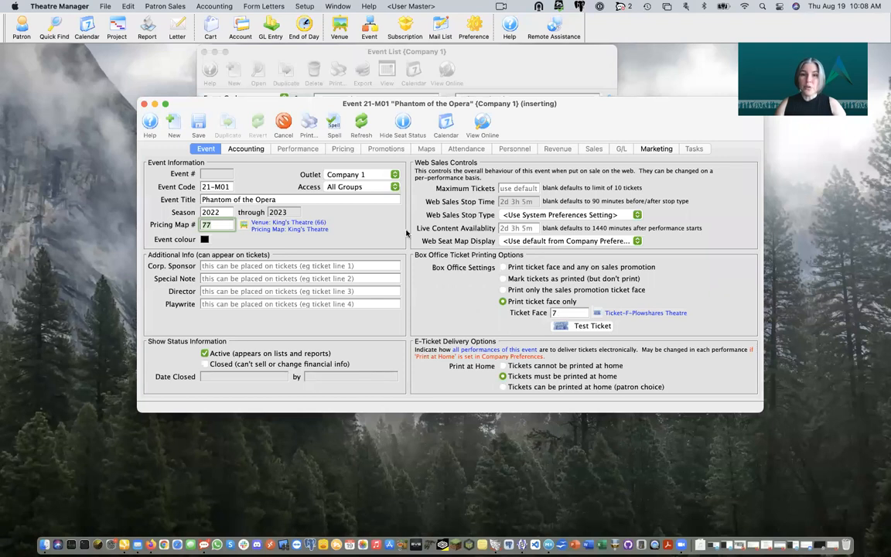
Turn off the use of the same accounts for all ticket types in the event's accounting settings.
click(247, 151)
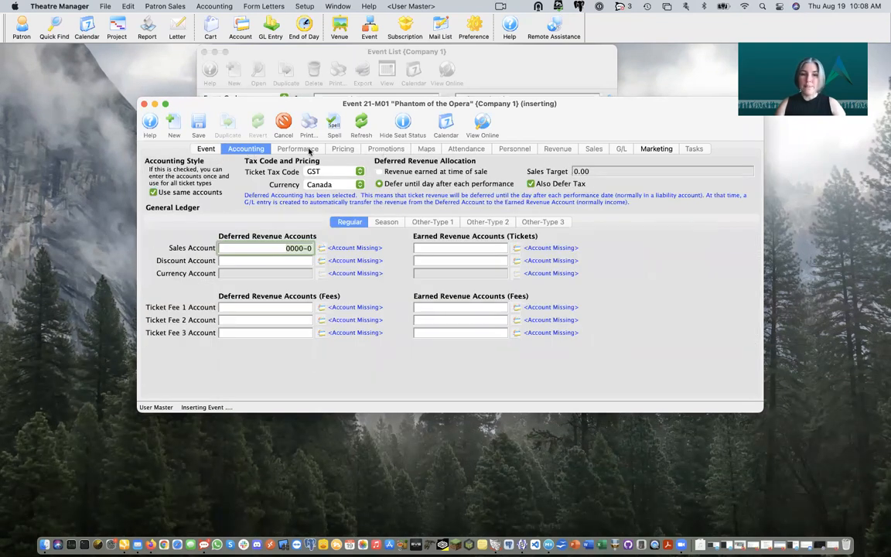
click(164, 193)
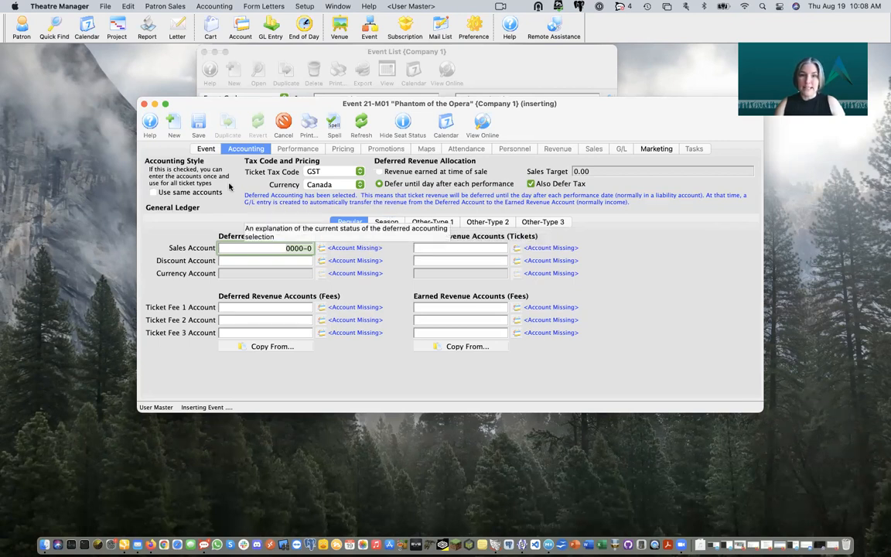
click(154, 191)
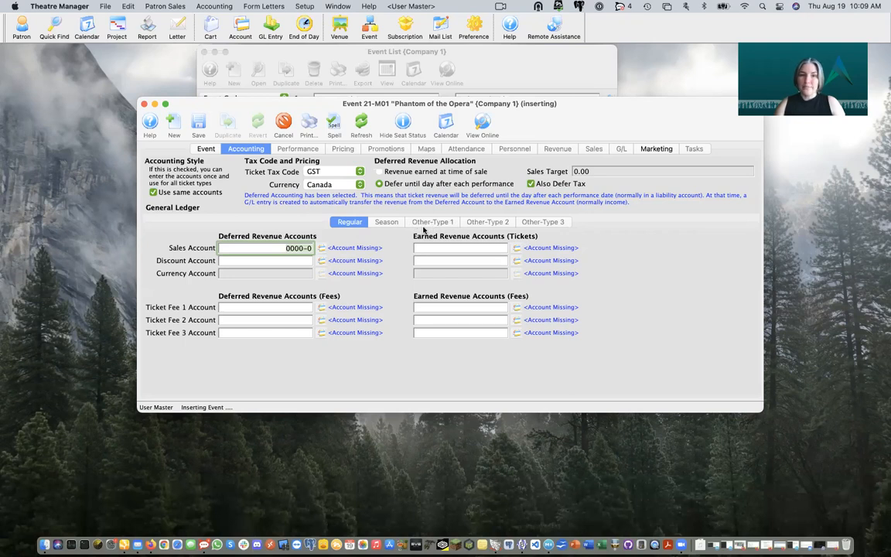
click(179, 194)
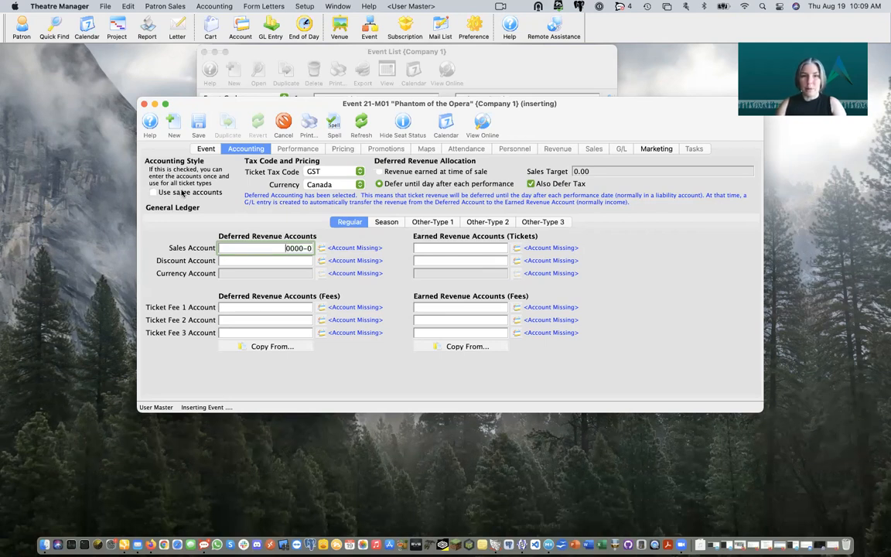
Check the ticket tax code options, try allocating revenue at time of sale, and restore deferral until the day after each performance.
click(360, 172)
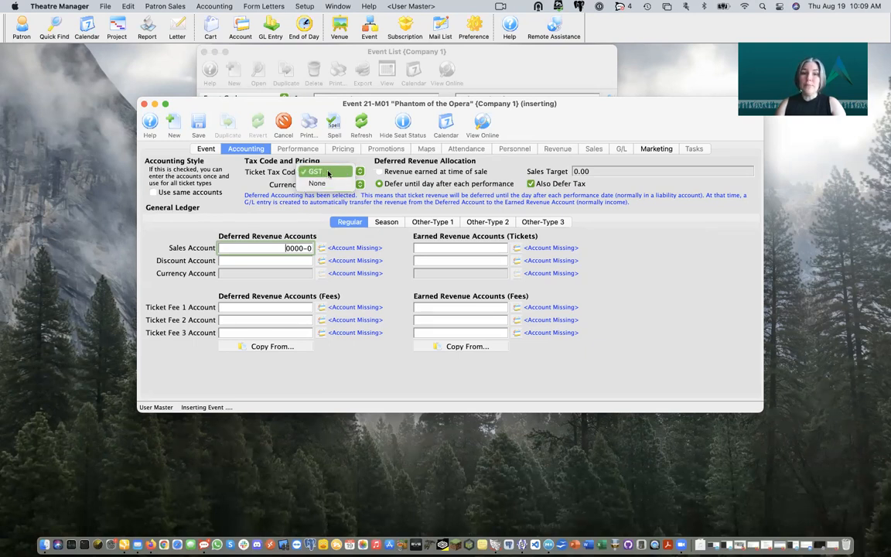
click(371, 162)
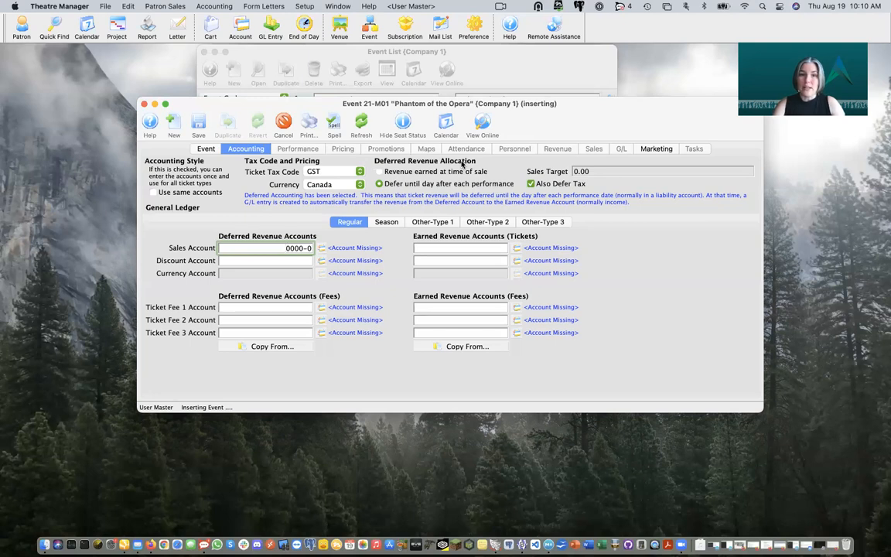
click(379, 172)
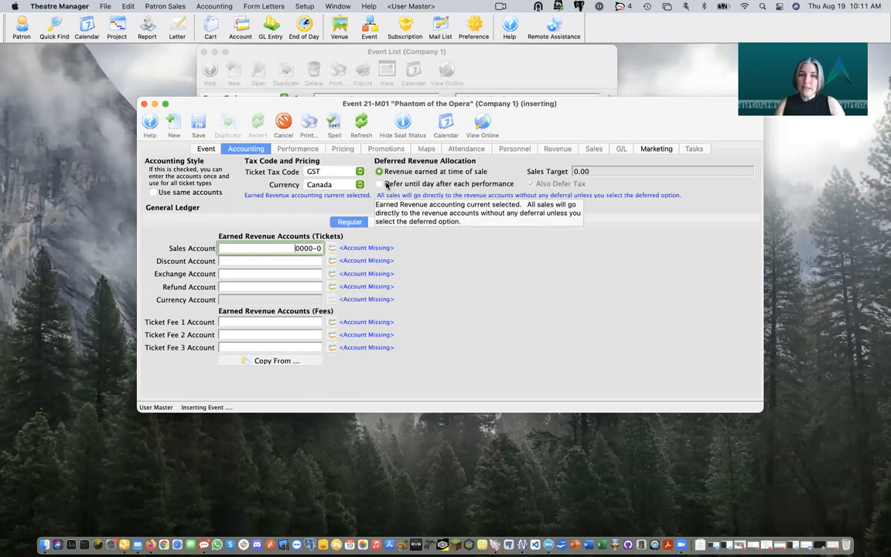
click(387, 185)
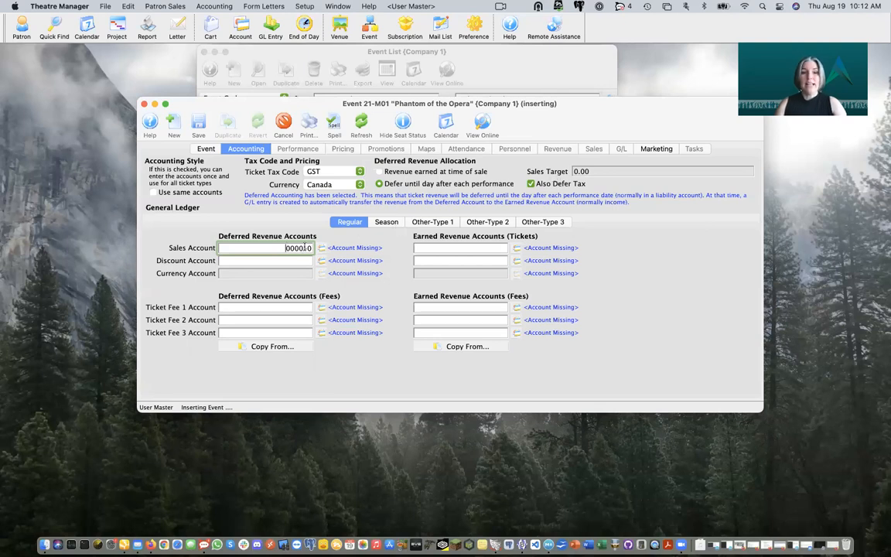
Assign Event Revenue-Deferred Single as the deferred revenue sales account for regular tickets, widening the account description column to read it.
click(279, 248)
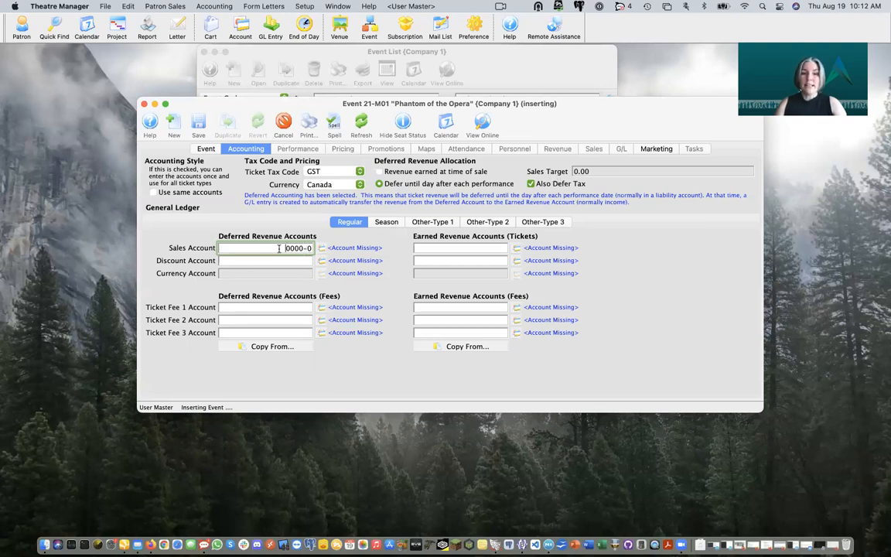
click(322, 248)
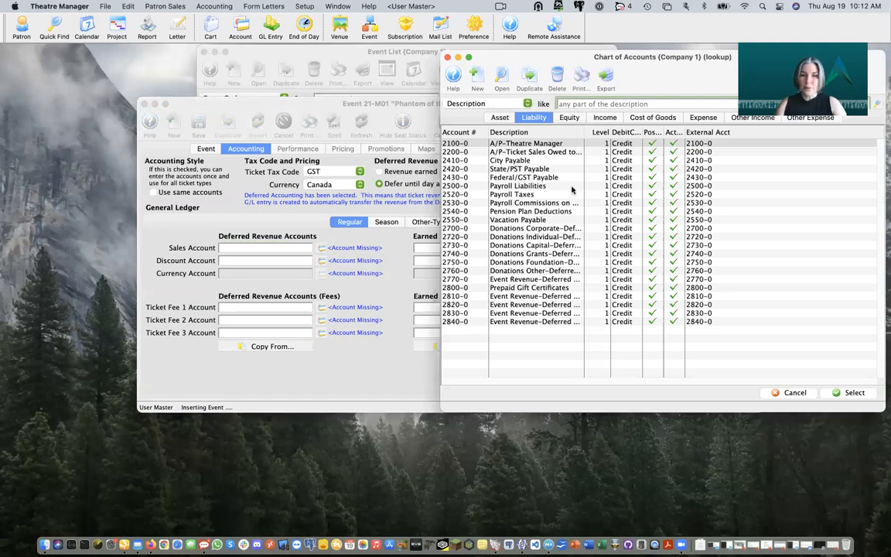
click(548, 297)
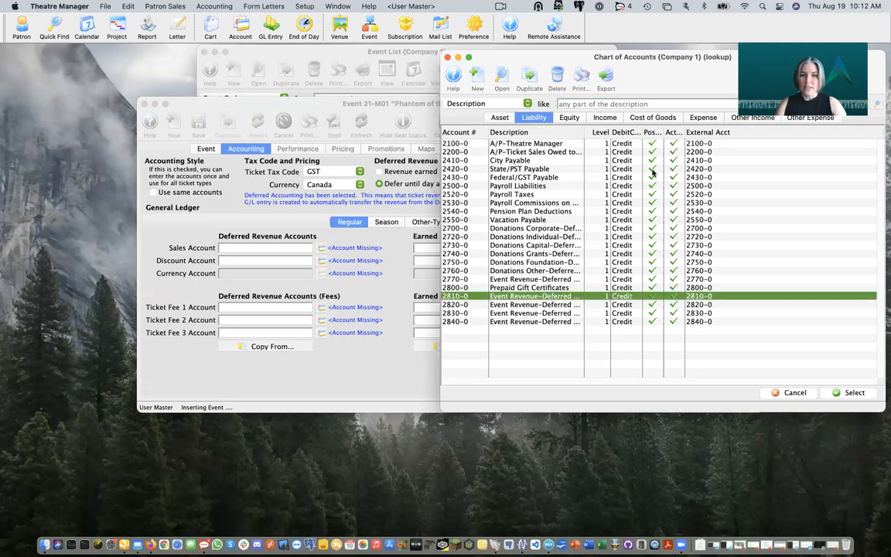
drag(584, 132, 653, 132)
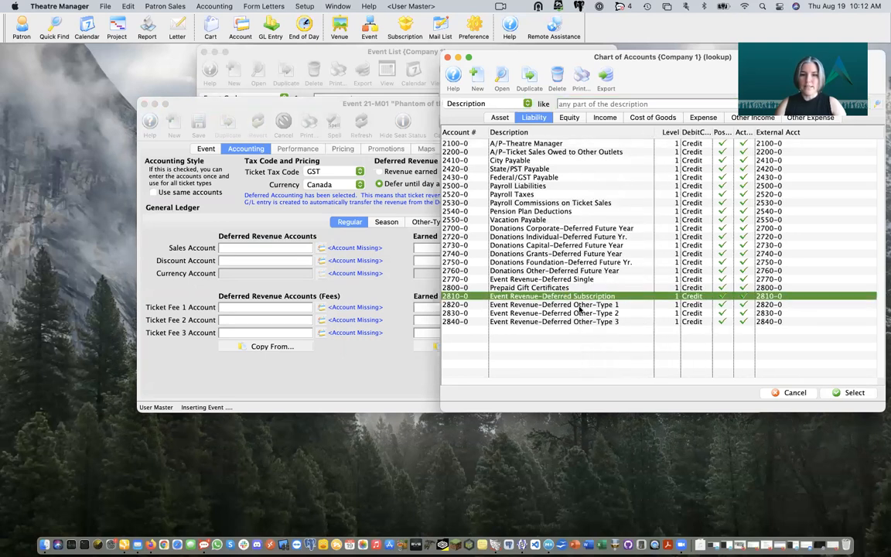
click(560, 280)
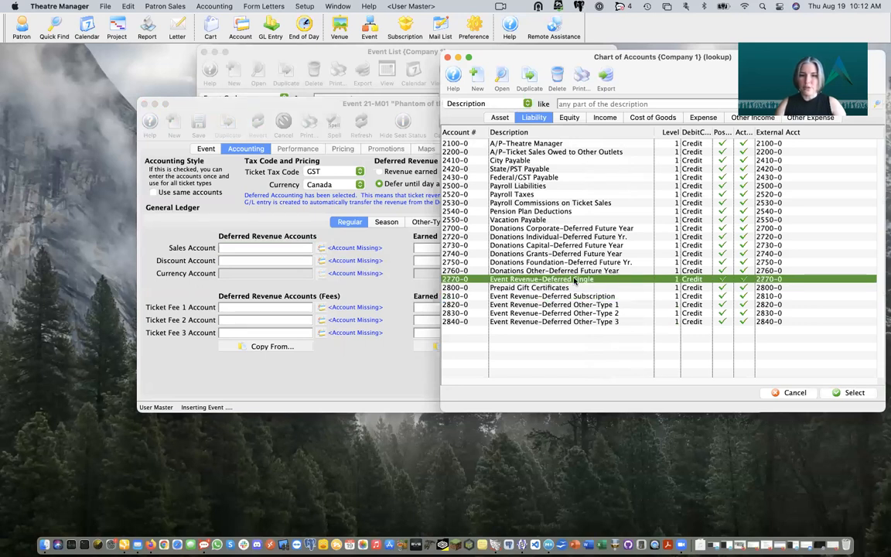
double_click(572, 280)
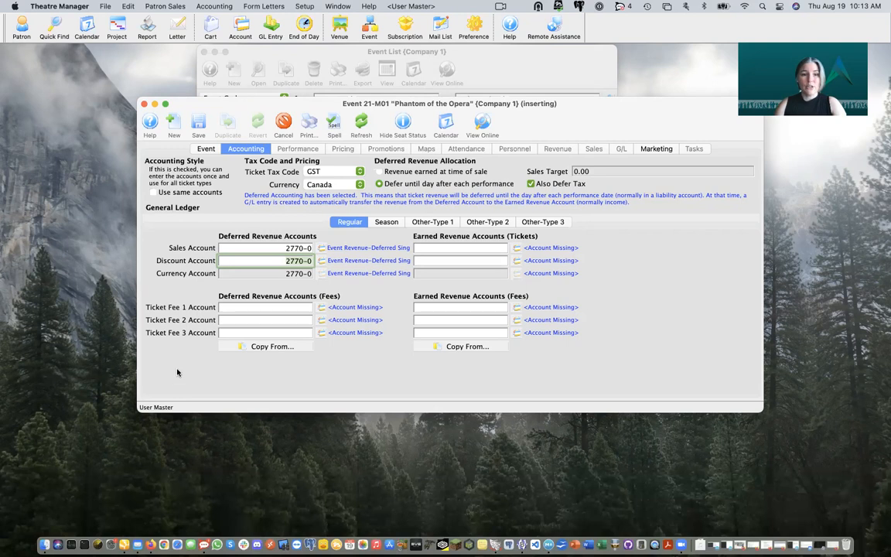
click(230, 309)
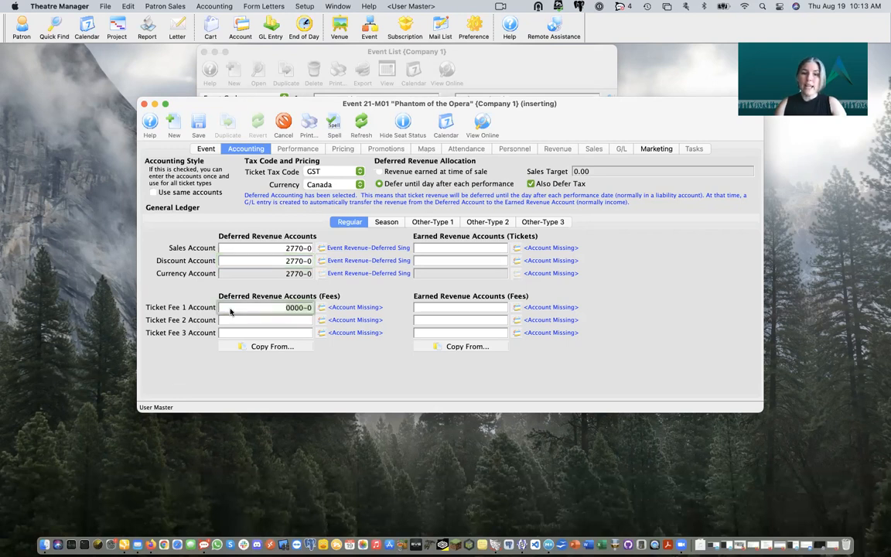
click(272, 322)
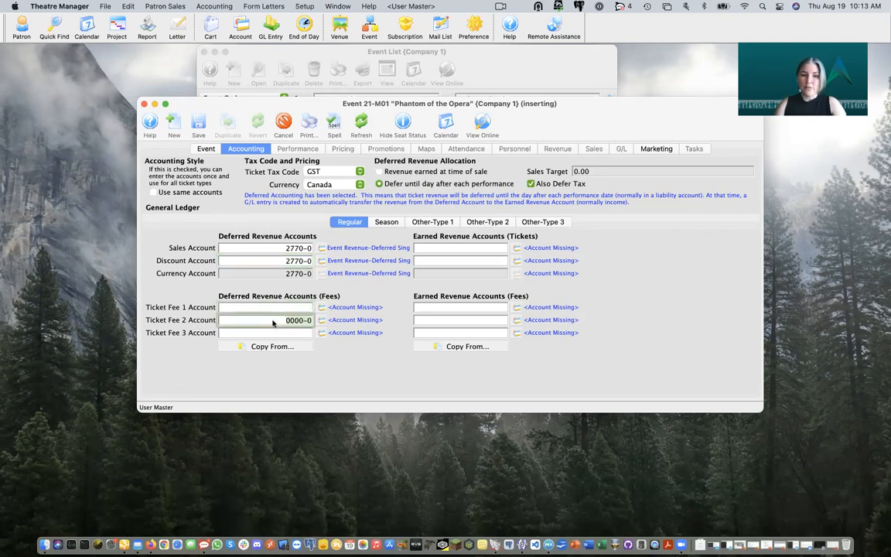
click(271, 333)
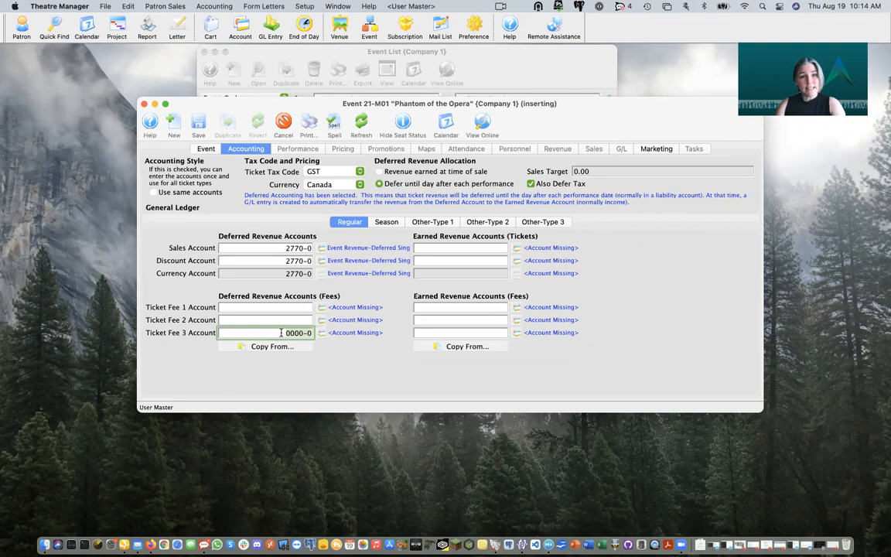
text(1)
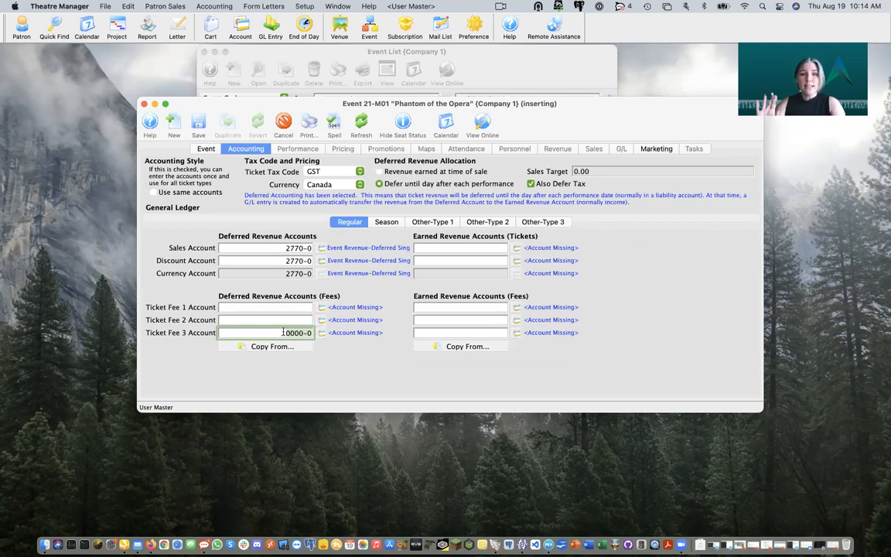
key(BackSpace)
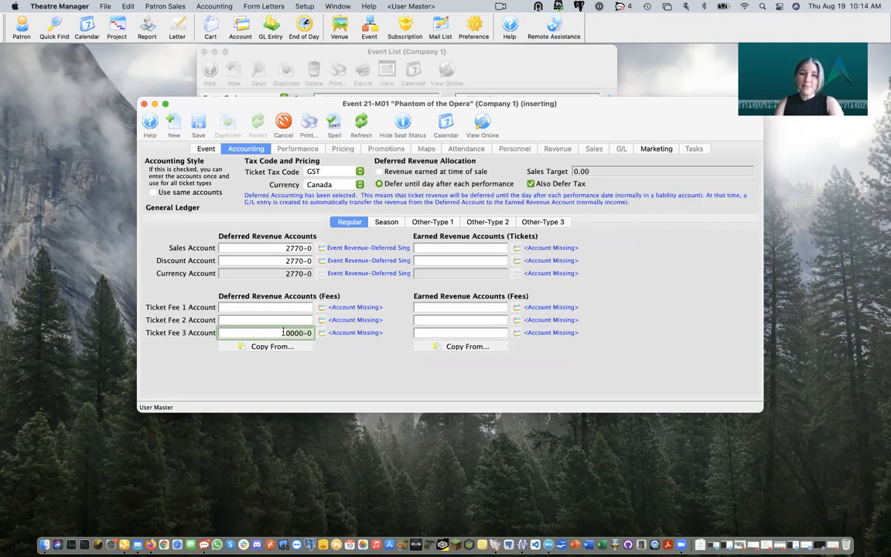
click(320, 307)
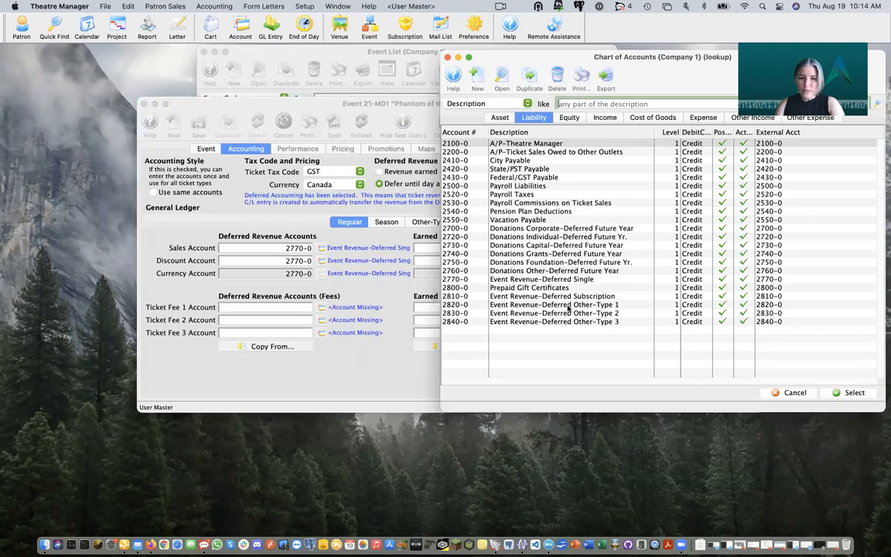
click(590, 272)
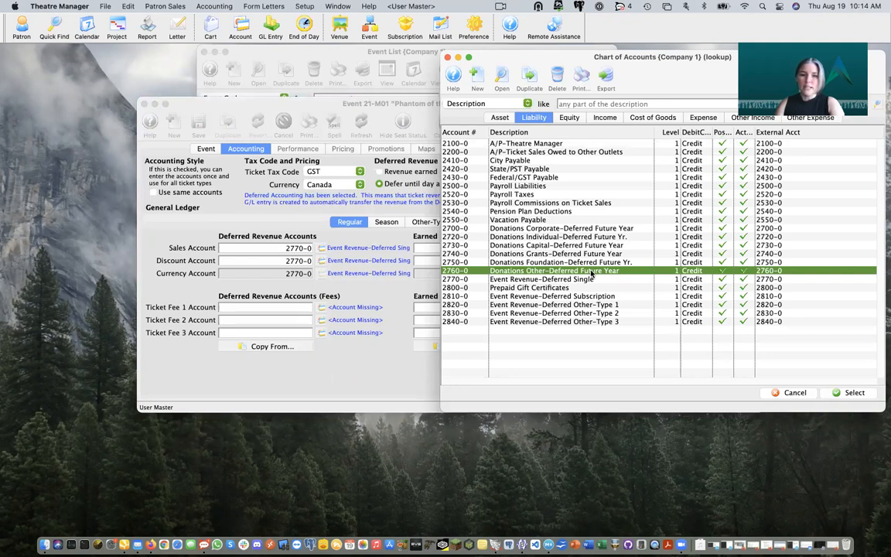
double_click(591, 272)
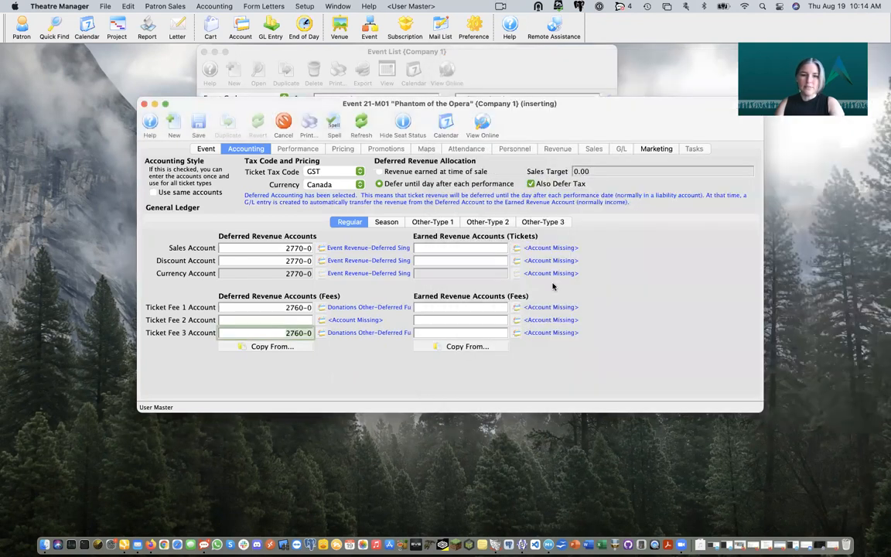
Assign Event Revenue-Deferred Single as the deferred revenue account for regular ticket fees 1, 2 and 3.
click(321, 318)
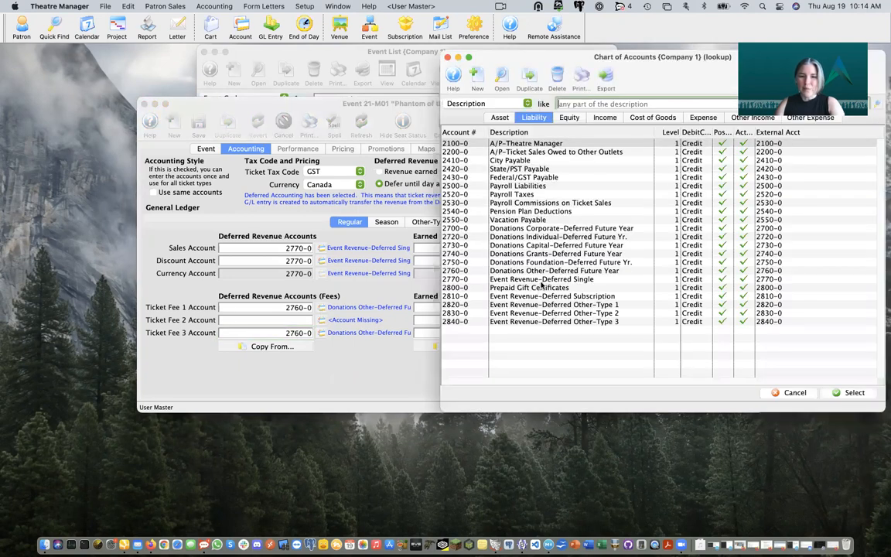
double_click(540, 282)
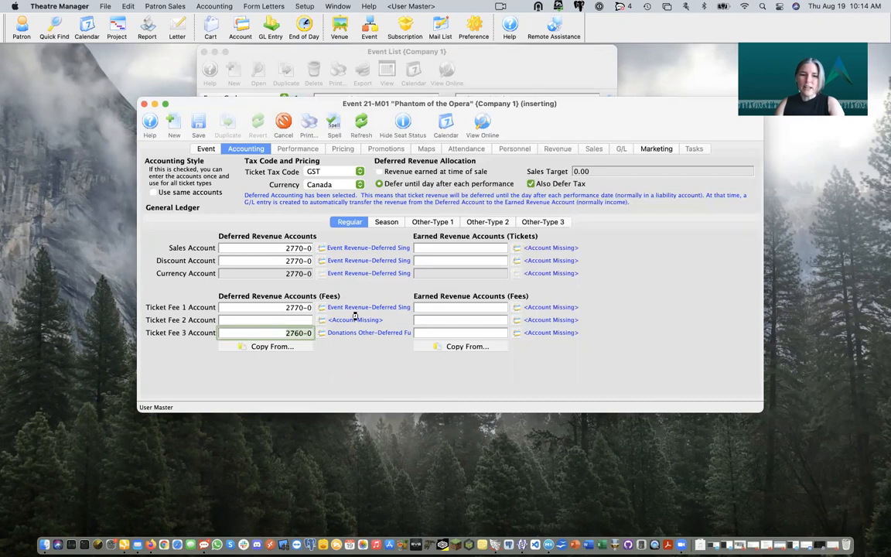
click(321, 319)
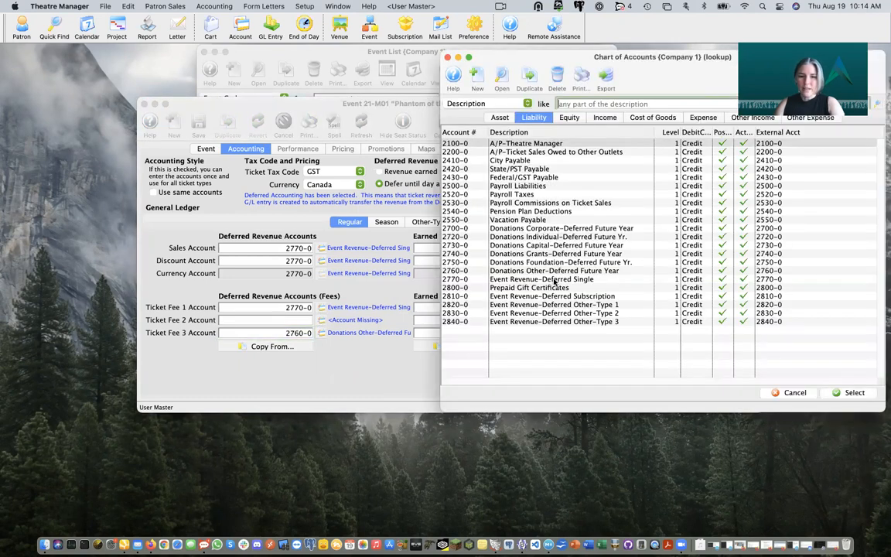
double_click(549, 279)
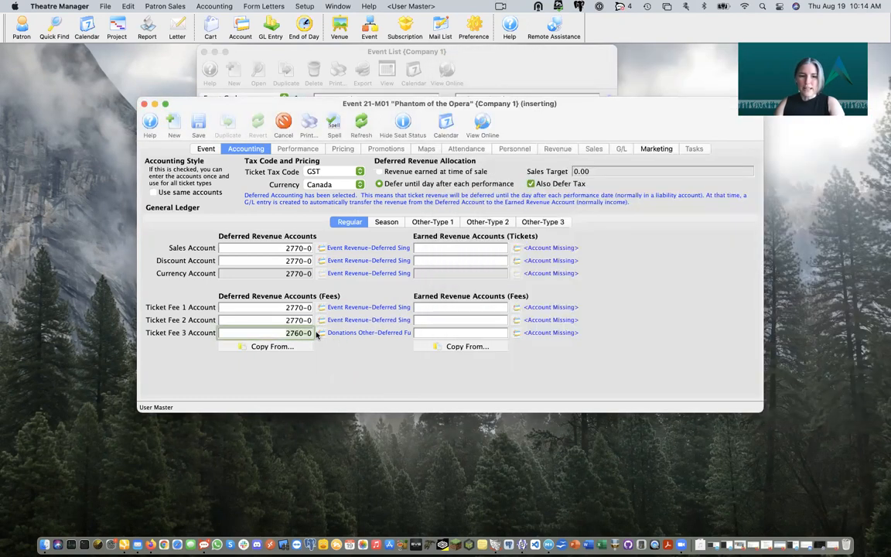
click(320, 333)
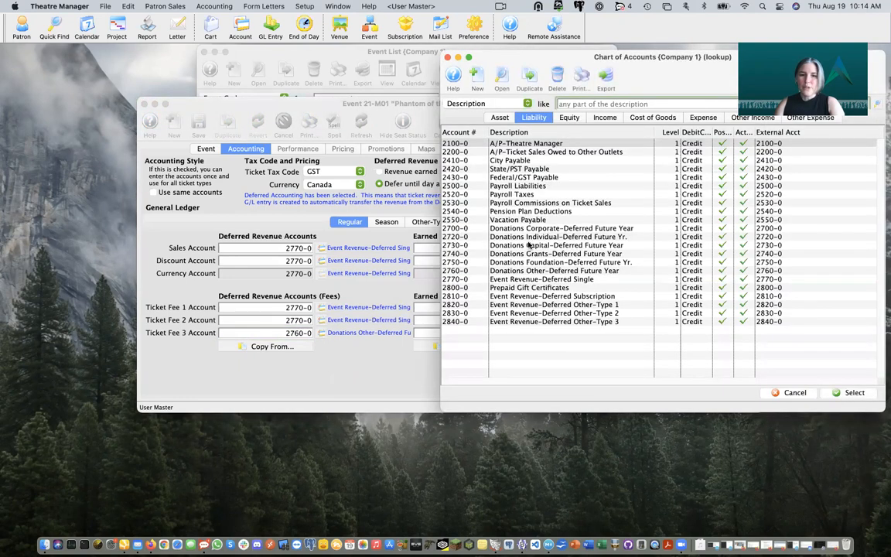
double_click(546, 281)
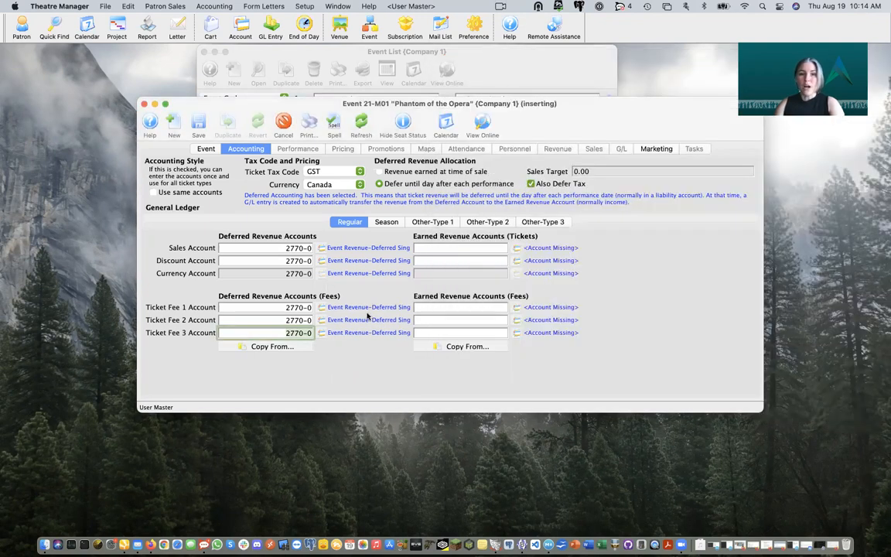
Assign Event Revenue-Earned Single as the earned revenue sales and discount accounts for regular tickets.
click(516, 248)
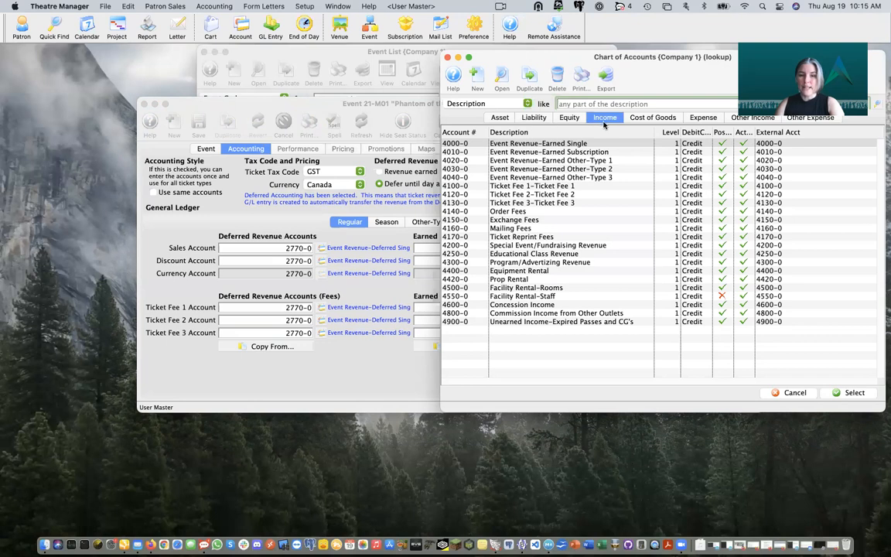
click(547, 144)
double_click(548, 144)
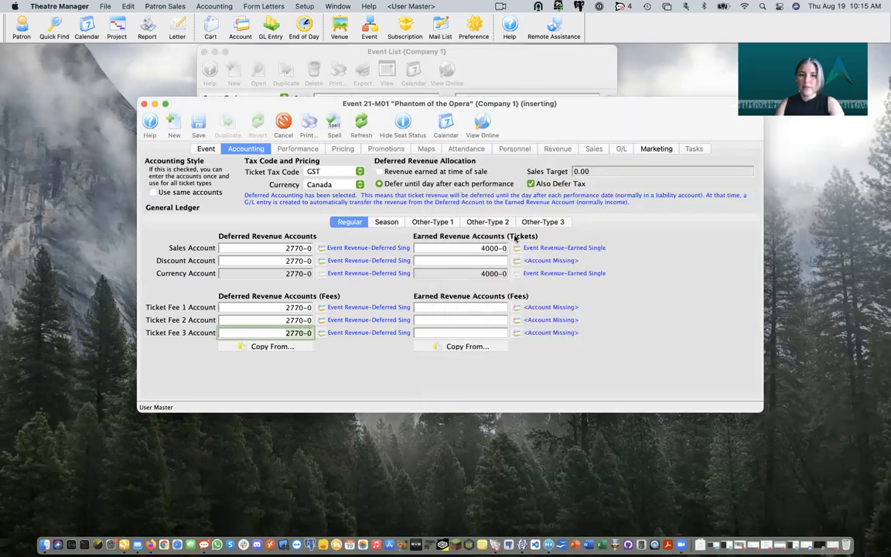
click(499, 261)
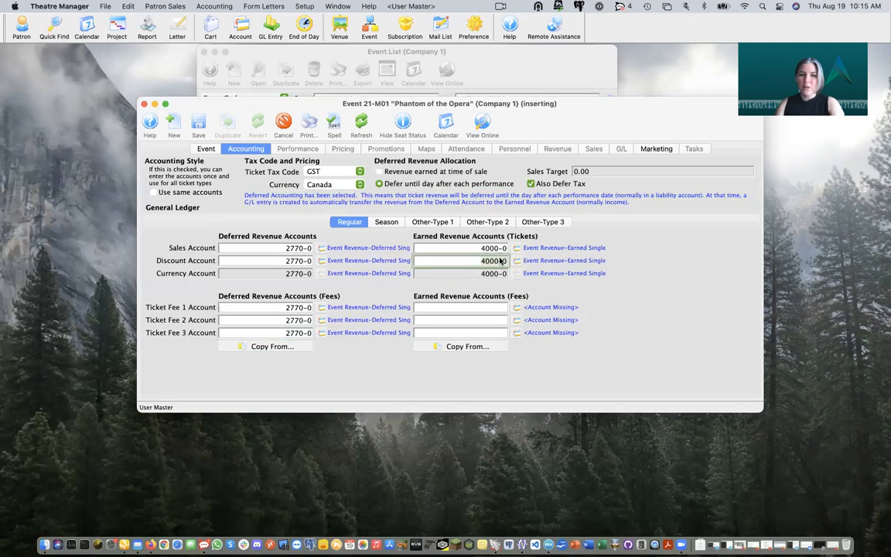
Assign the regular earned fee accounts: Ticket Fee 1 for fee 1, Ticket Fee 2 for fee 2 and Event Revenue-Earned Other-Type 3 for fee 3.
click(517, 308)
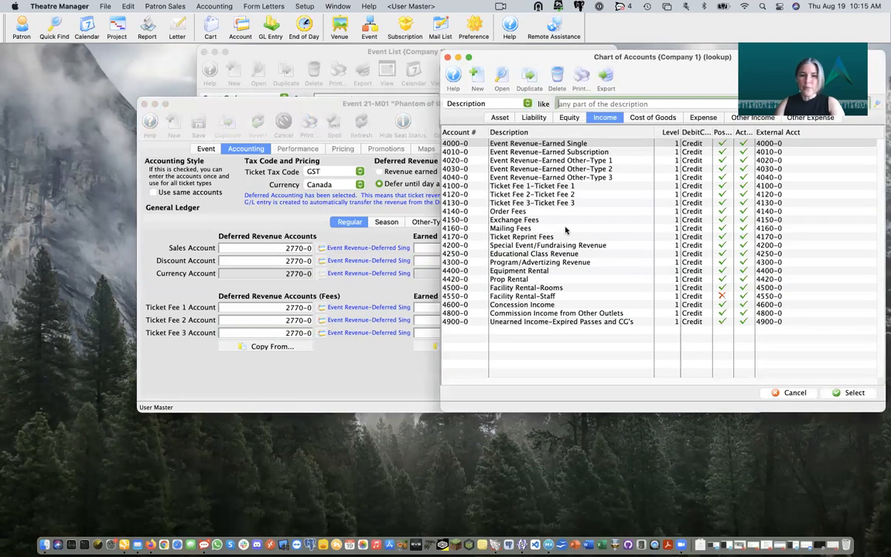
double_click(556, 187)
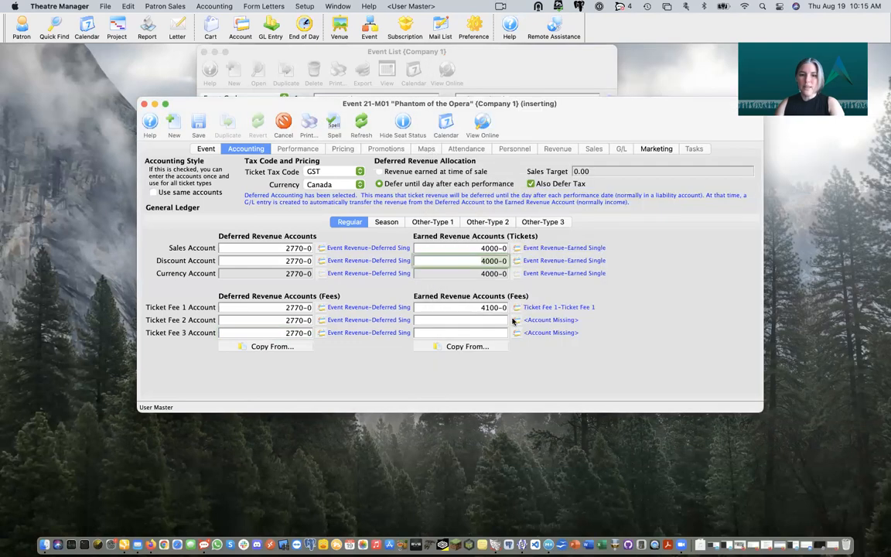
click(515, 320)
click(546, 194)
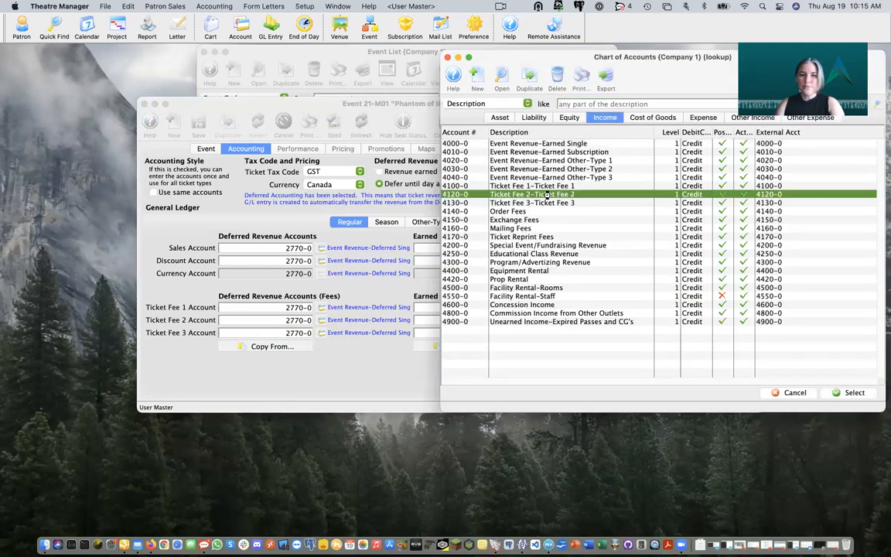
click(516, 332)
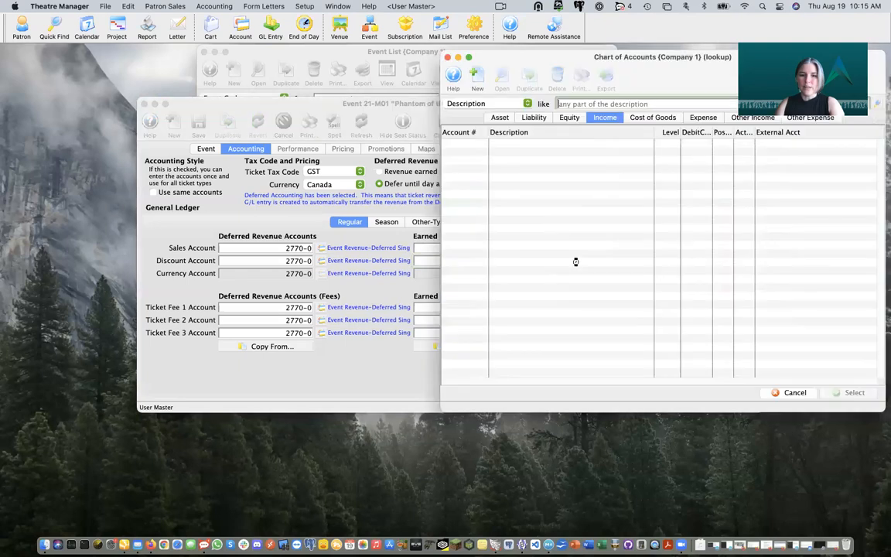
click(592, 178)
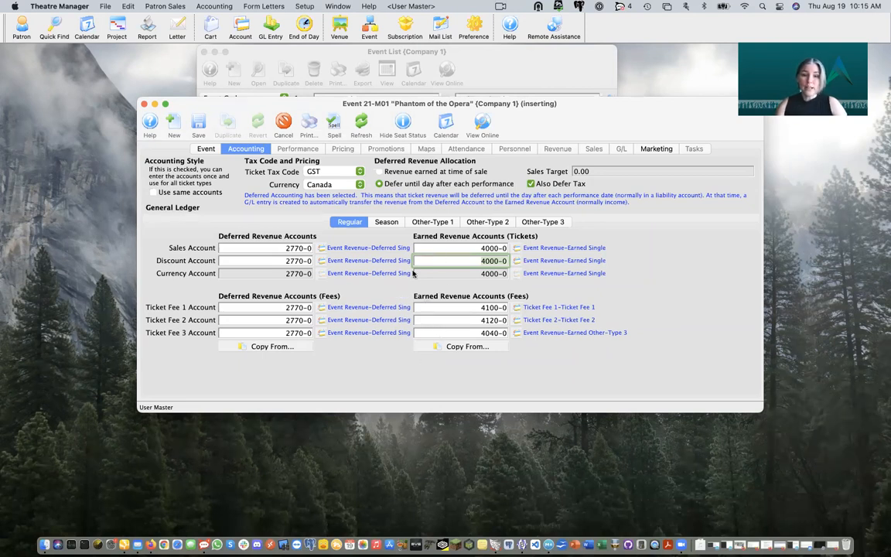
Assign Event Revenue-Deferred Subscription as the deferred revenue sales and discount accounts for season tickets.
click(389, 225)
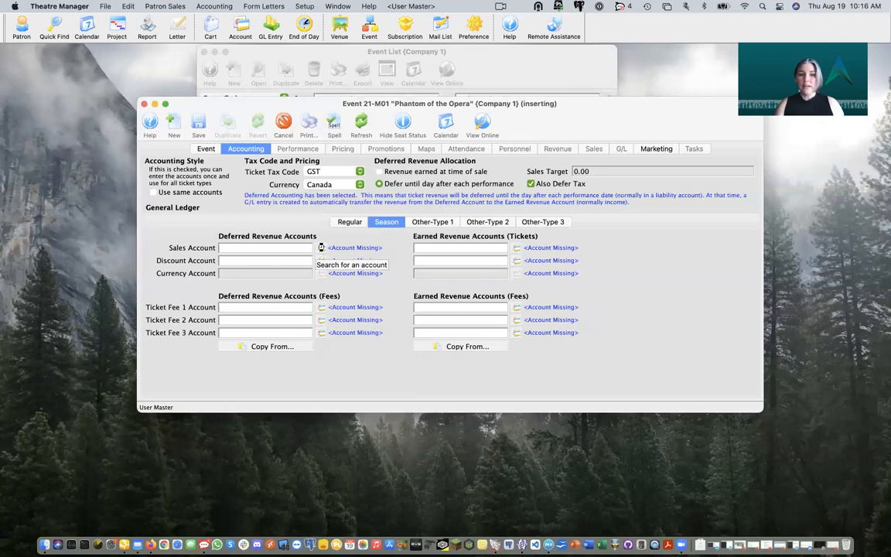
click(350, 247)
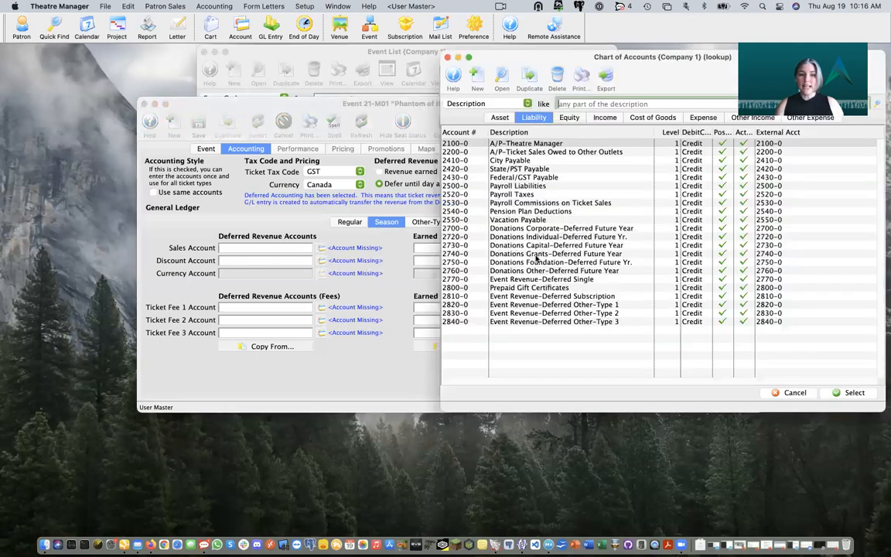
click(596, 296)
double_click(595, 297)
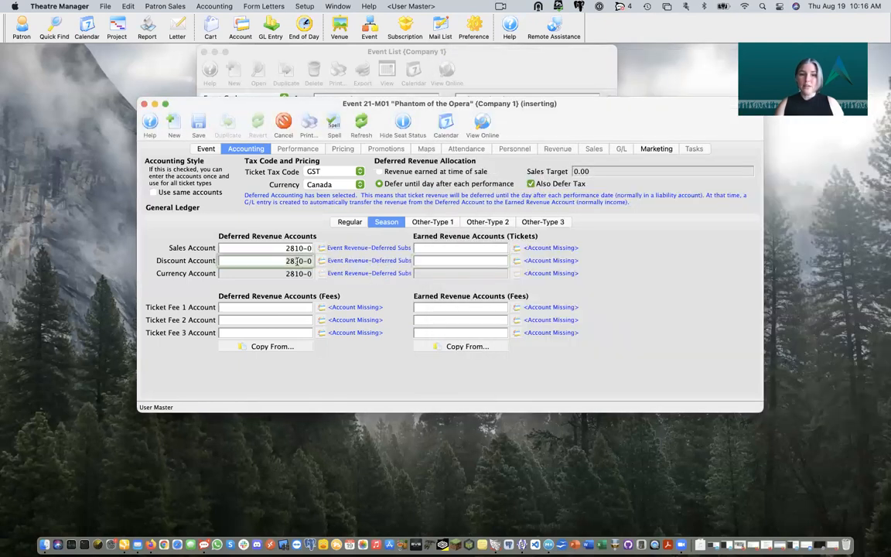
Set the season deferred revenue accounts for ticket fees 1, 2 and 3 to 2810-0, Event Revenue-Deferred Subscription.
click(284, 308)
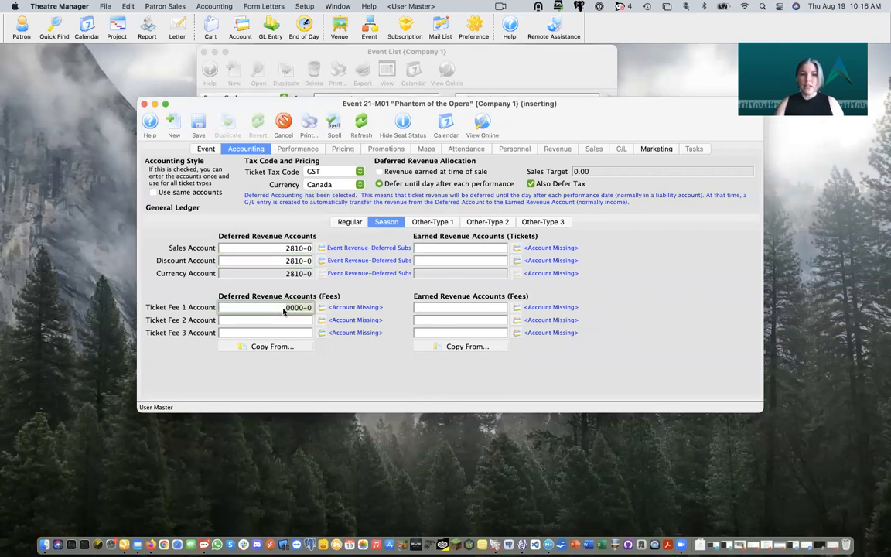
text(2810)
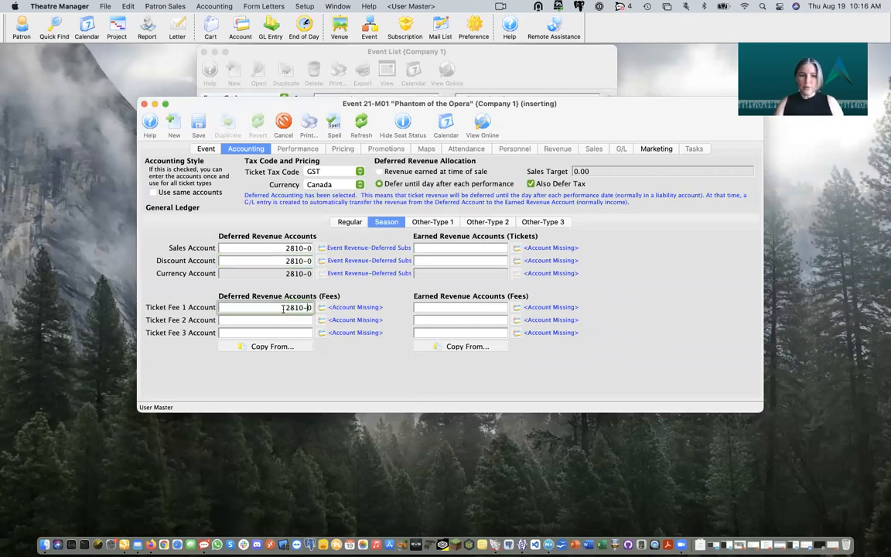
key(Tab)
key(Tab)
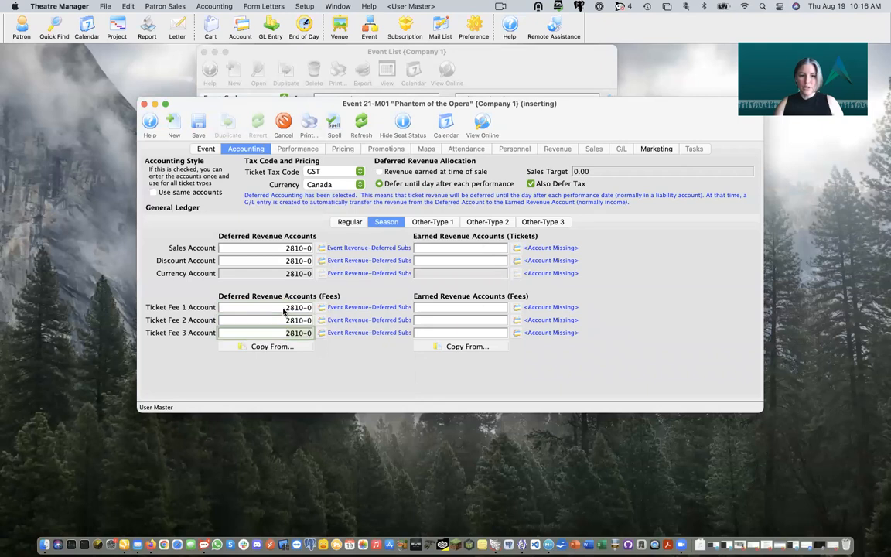
Assign 4010-0, Event Revenue-Earned Subscription, as the earned revenue sales and discount accounts for season tickets.
click(515, 248)
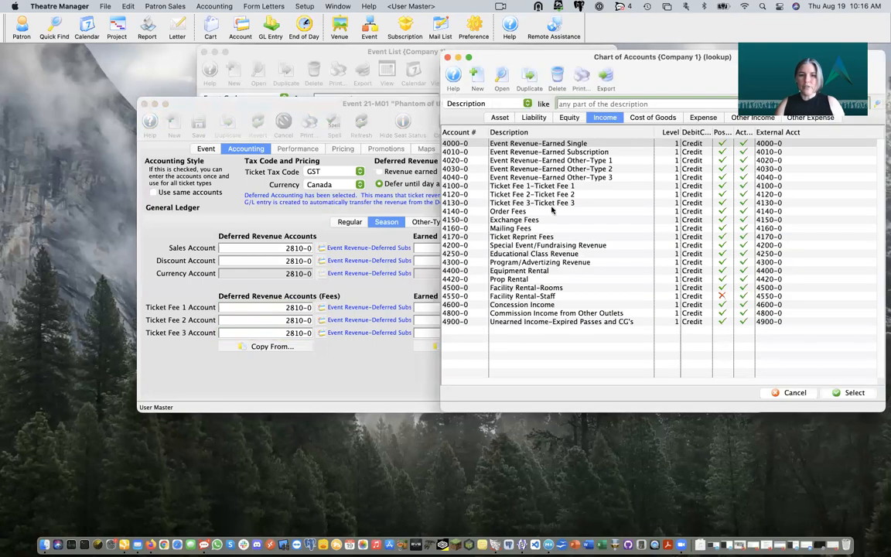
click(597, 153)
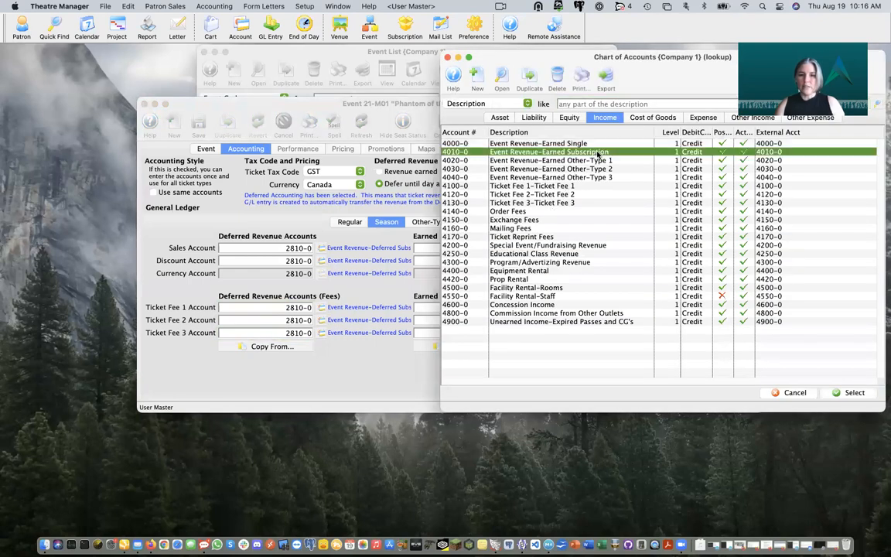
double_click(596, 152)
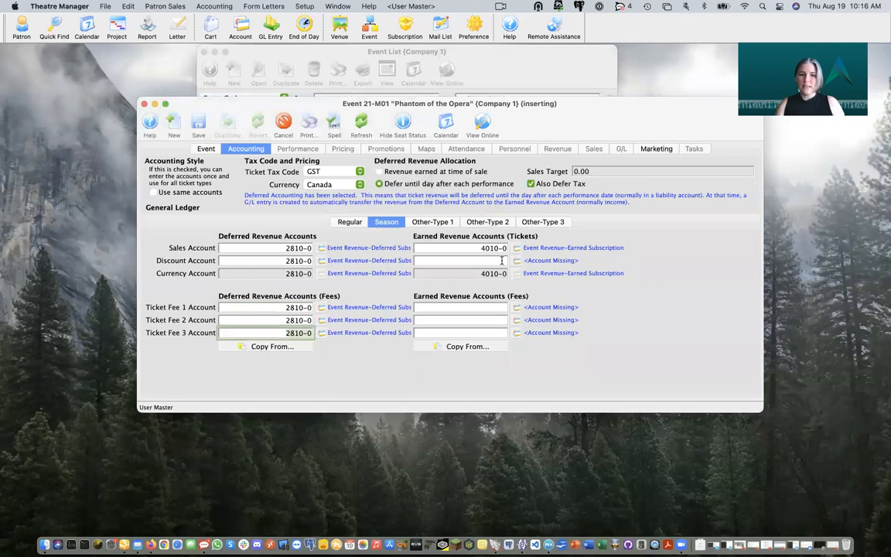
click(494, 261)
text(4010-0)
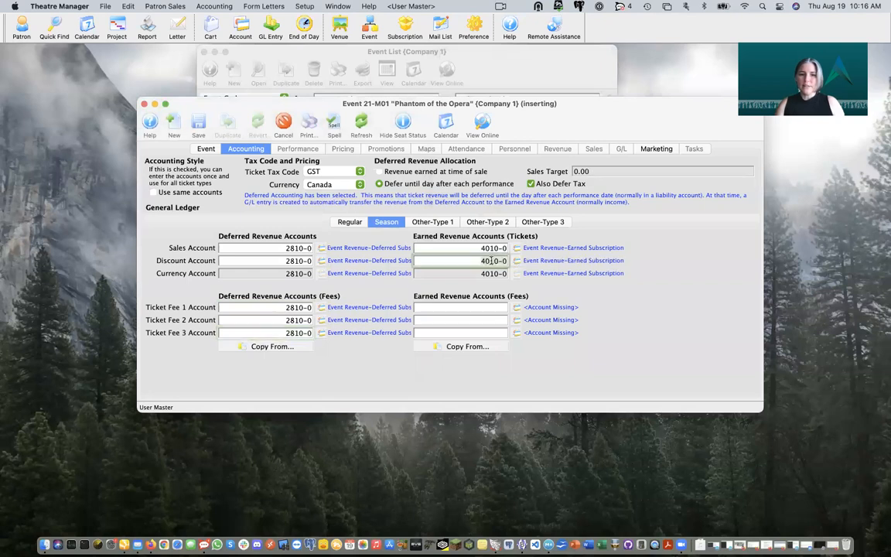
Assign the season earned fee accounts: Ticket Fee 1 for fee 1, Ticket Fee 2 for fee 2 and Event Revenue-Earned Other-Type 3 for fee 3.
click(516, 309)
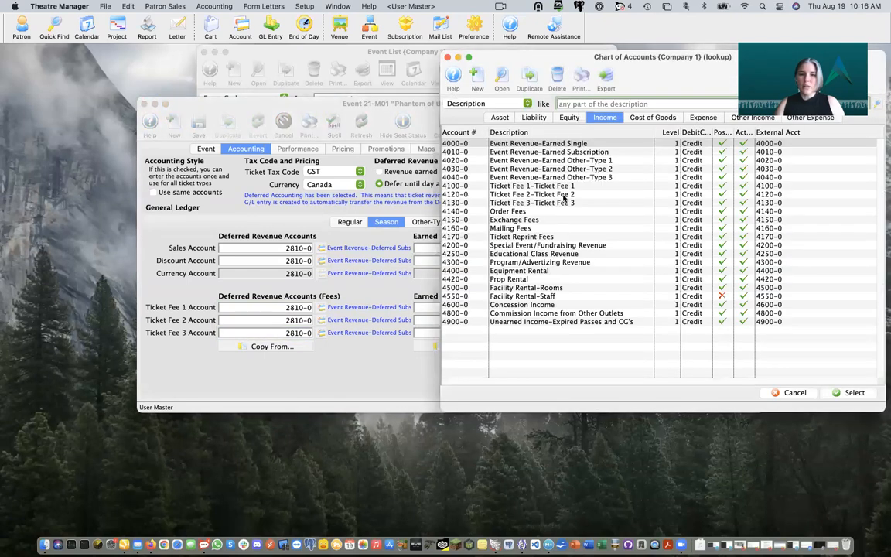
double_click(567, 187)
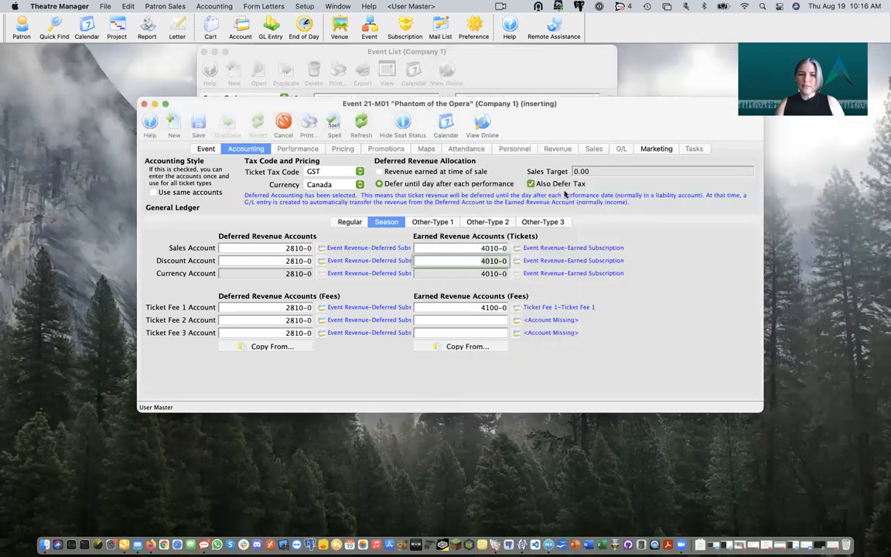
click(516, 321)
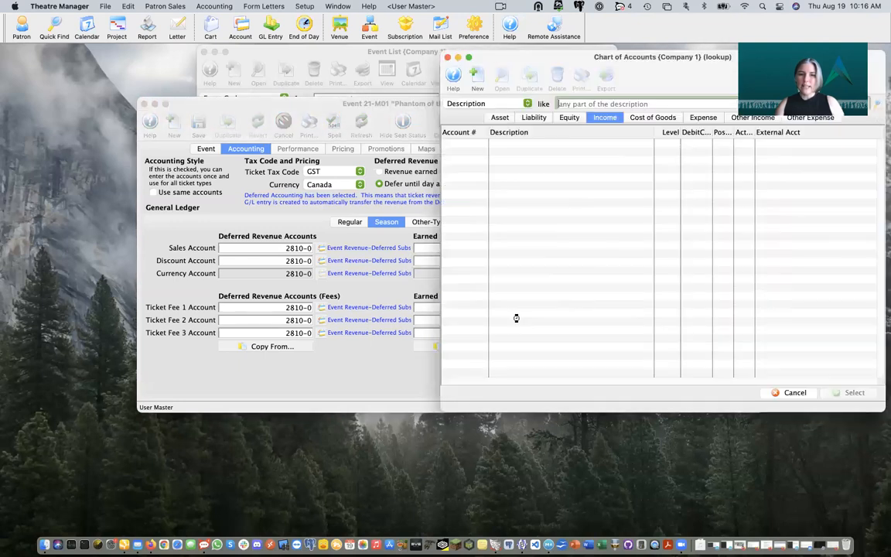
click(577, 195)
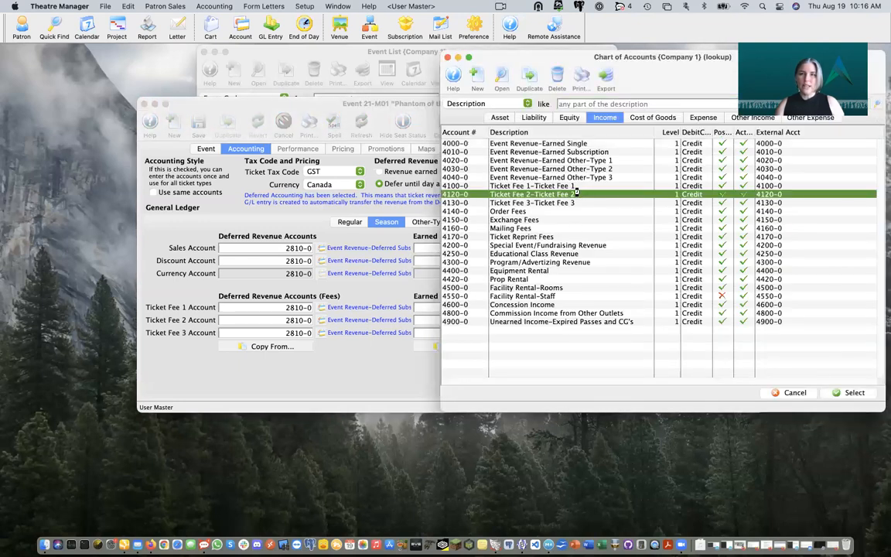
key(Return)
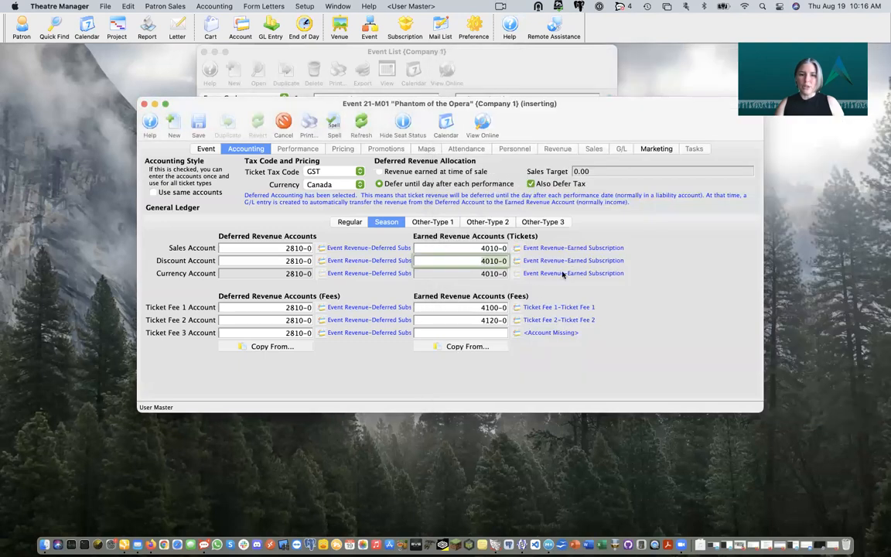
click(516, 333)
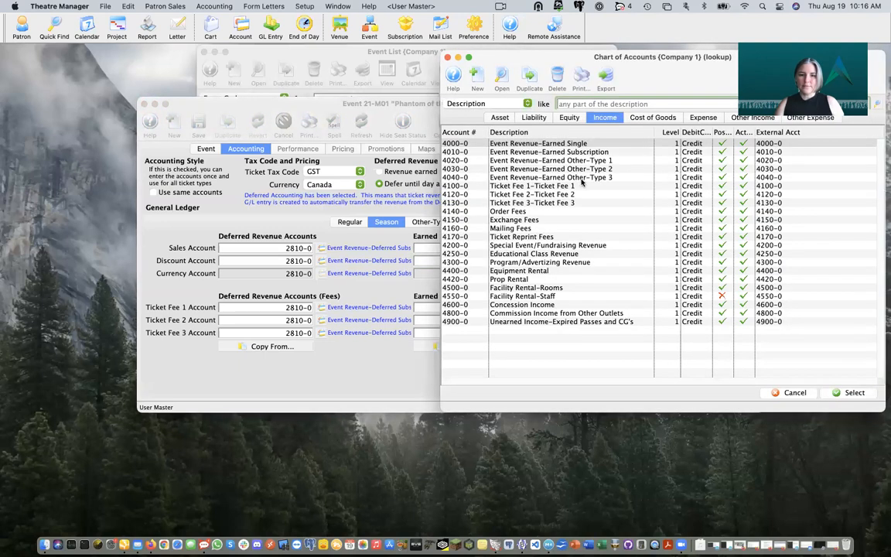
click(581, 178)
key(Return)
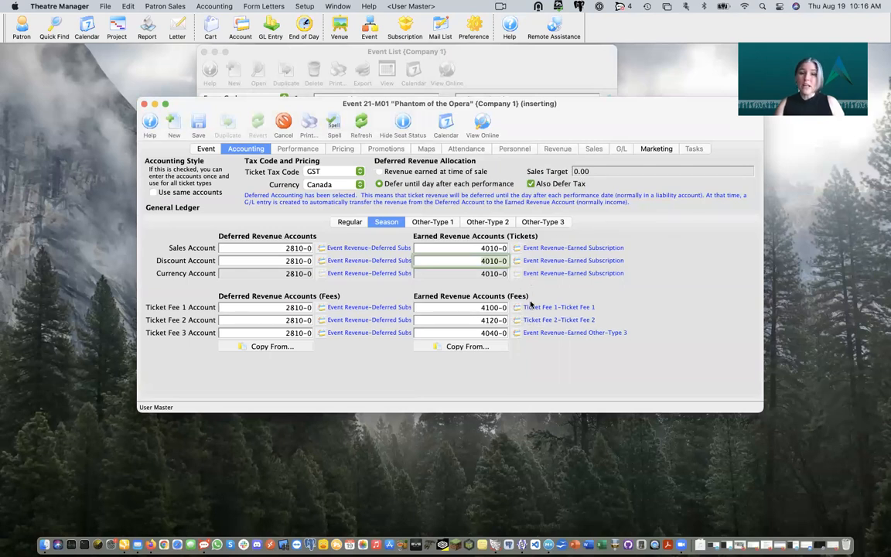
Copy the regular accounts into both the deferred and earned revenue accounts for Other-Type 1 tickets.
click(439, 223)
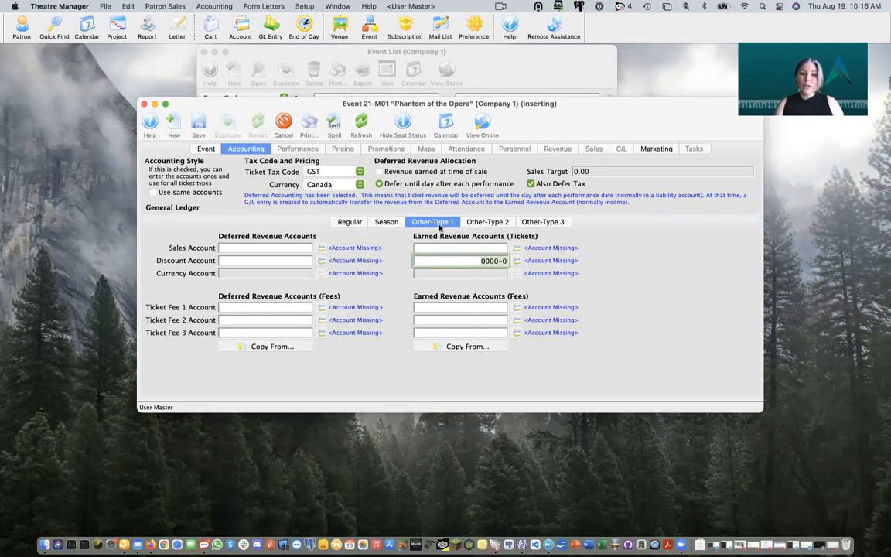
click(280, 348)
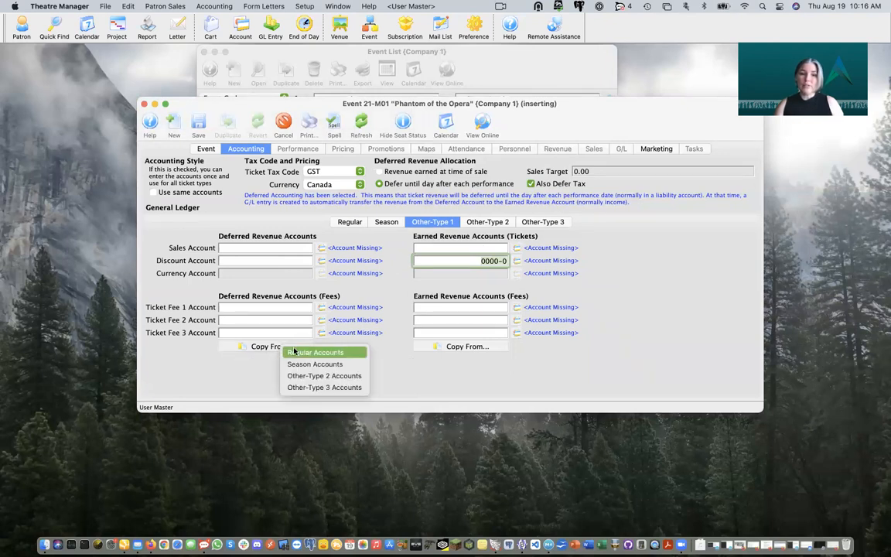
click(298, 352)
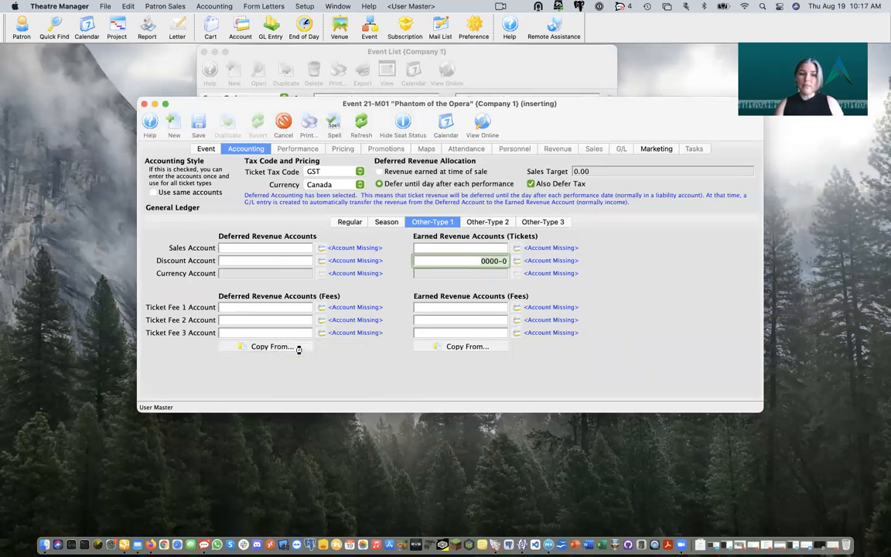
click(457, 348)
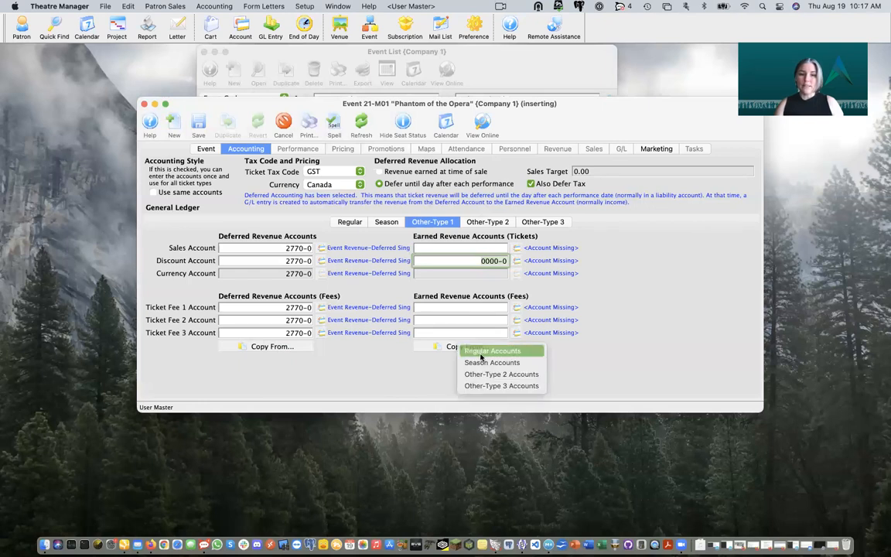
click(468, 352)
Fill the deferred and earned revenue accounts for Other-Type 2 tickets by copying the regular accounts.
click(488, 222)
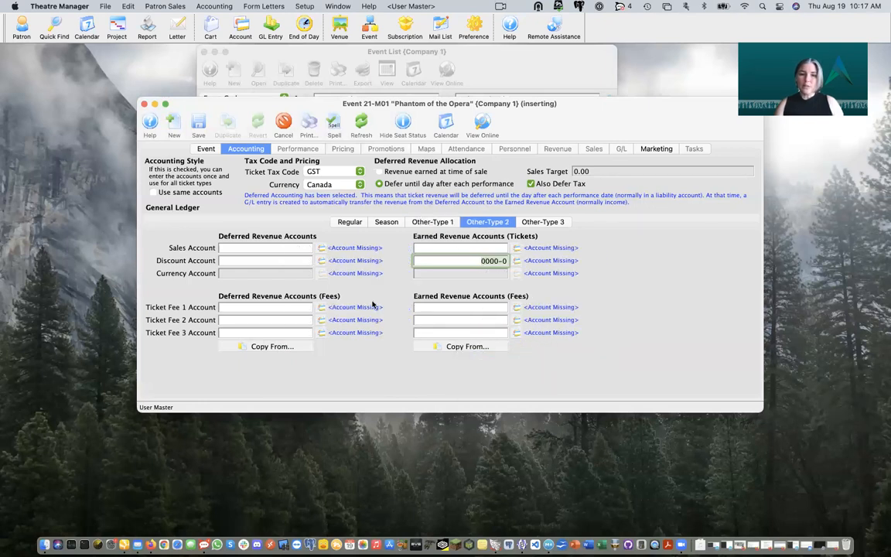
click(294, 347)
click(309, 356)
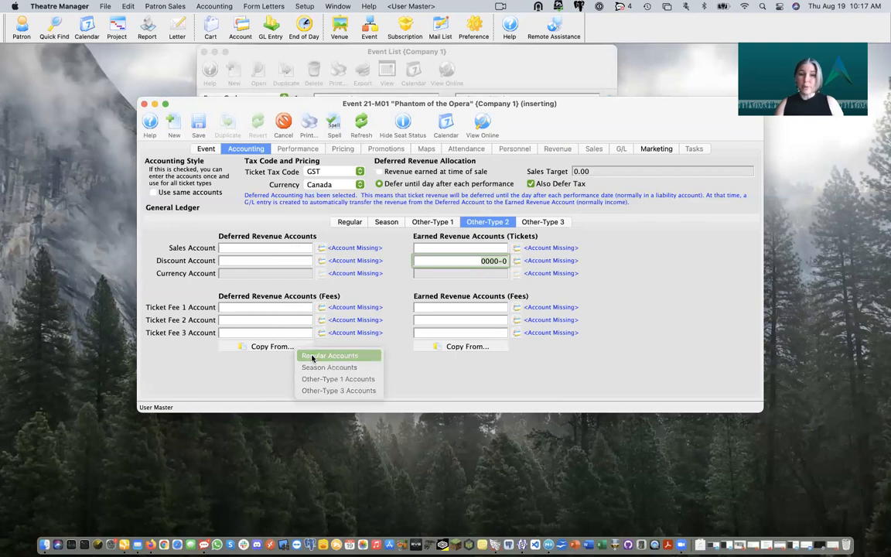
click(462, 346)
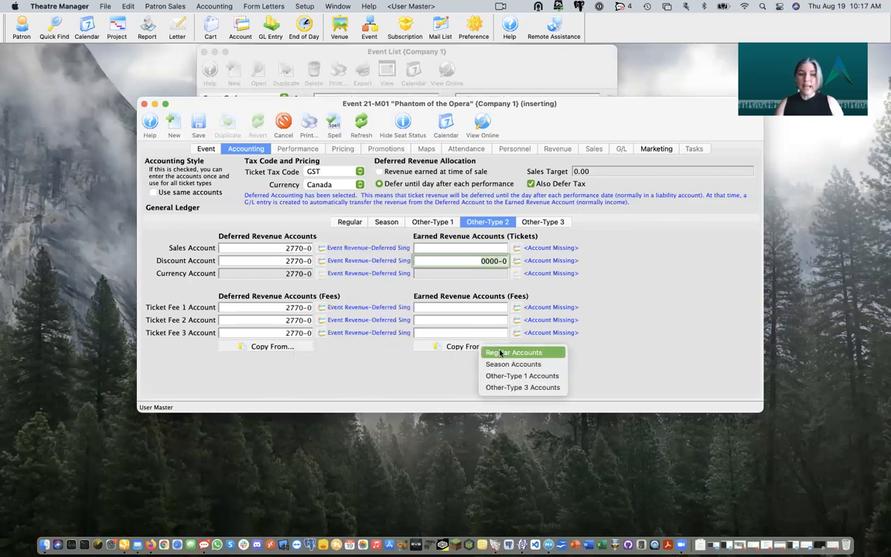
click(499, 351)
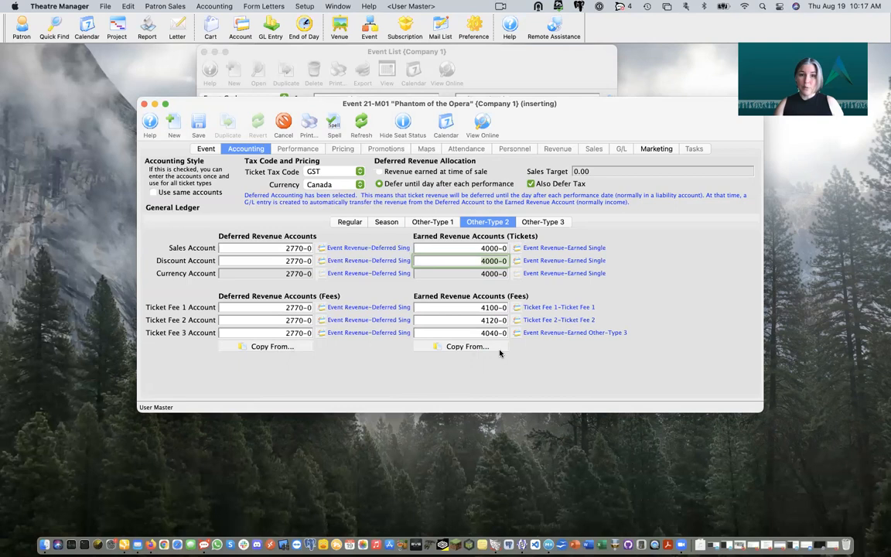
Copy the regular deferred and earned revenue accounts to the Other-Type 3 ticket accounts.
click(546, 222)
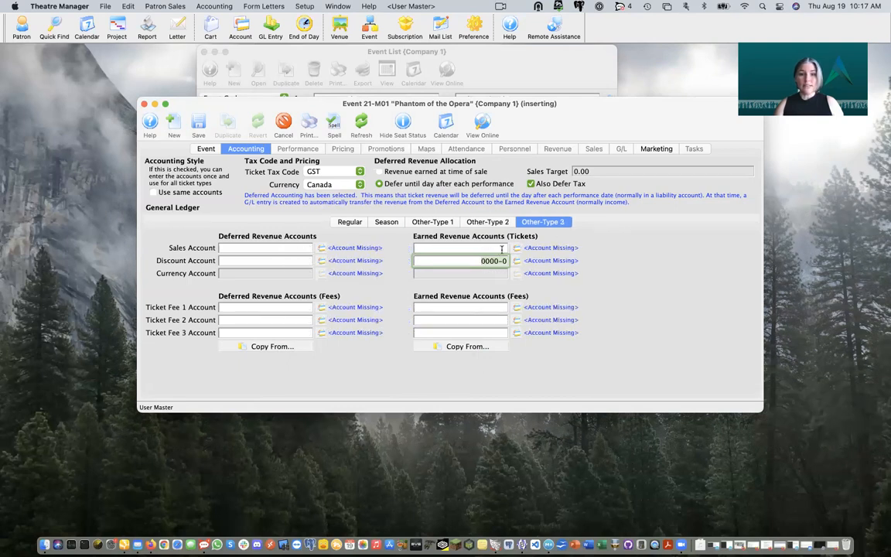
click(303, 346)
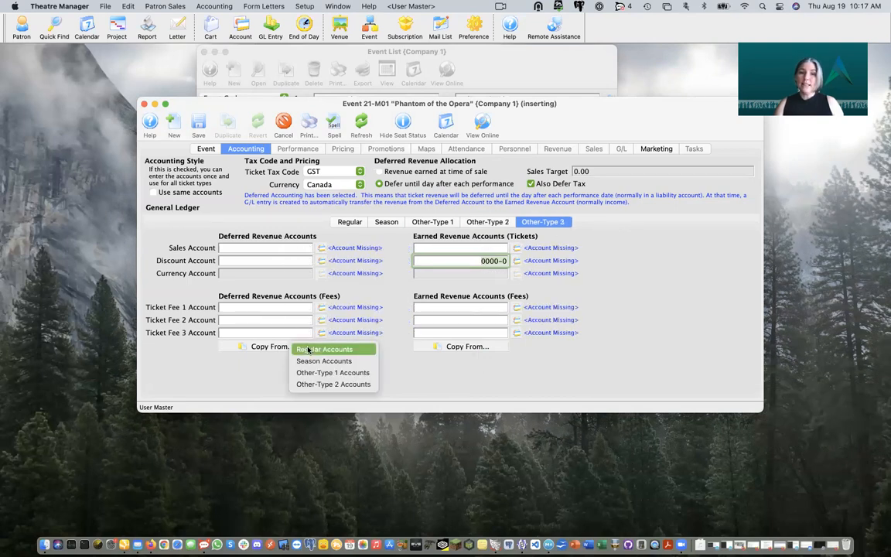
click(308, 349)
click(478, 346)
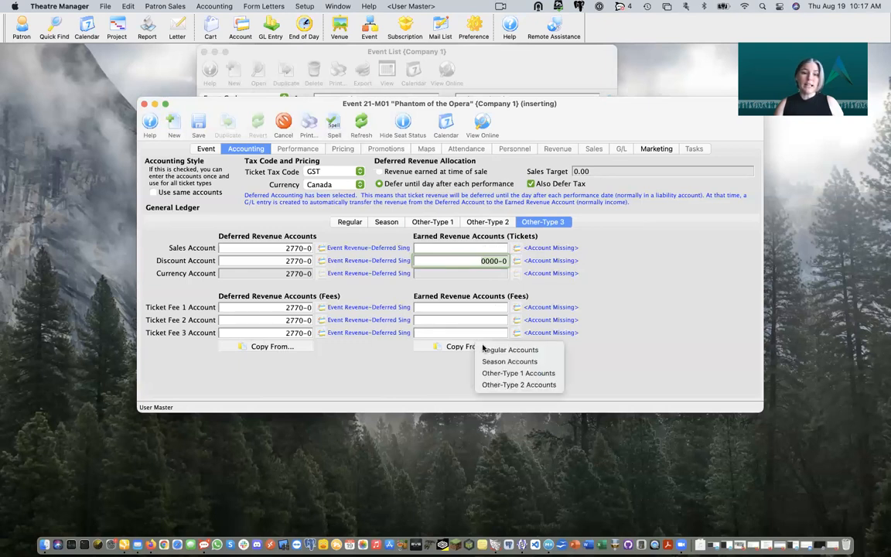
click(484, 350)
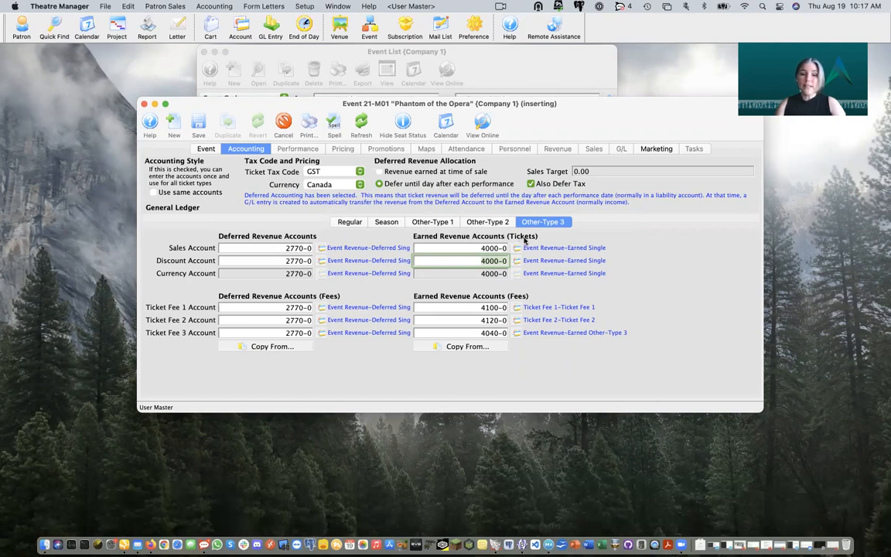
Set the event's marketing genre to Opera-Opera-Other and save the event.
click(664, 150)
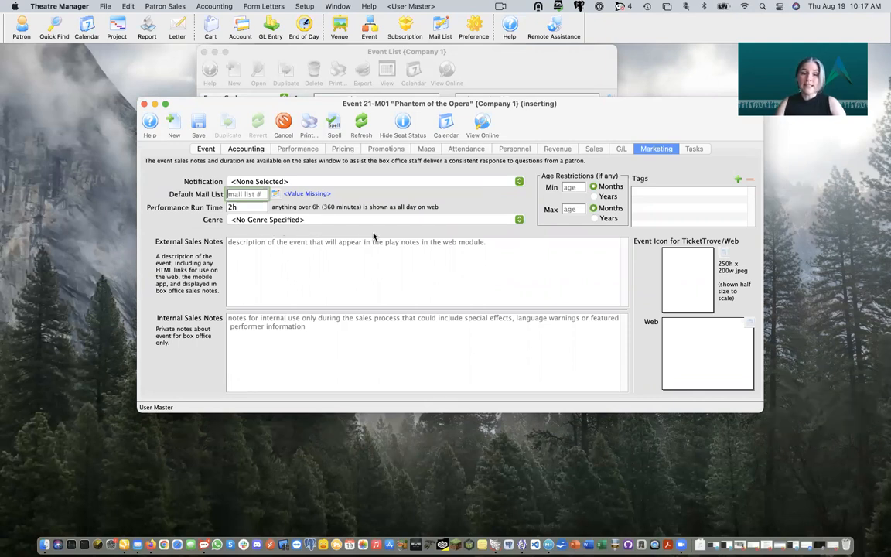
click(519, 220)
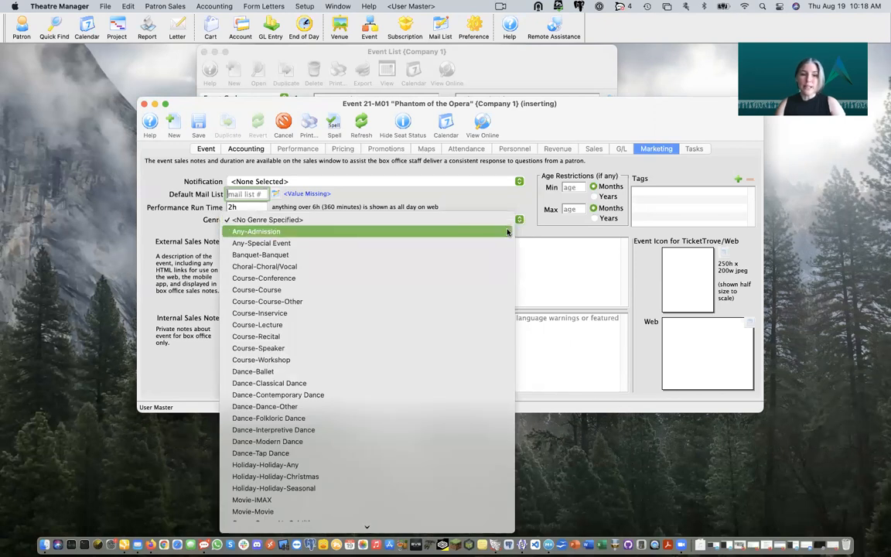
scroll(495, 254, down, 5)
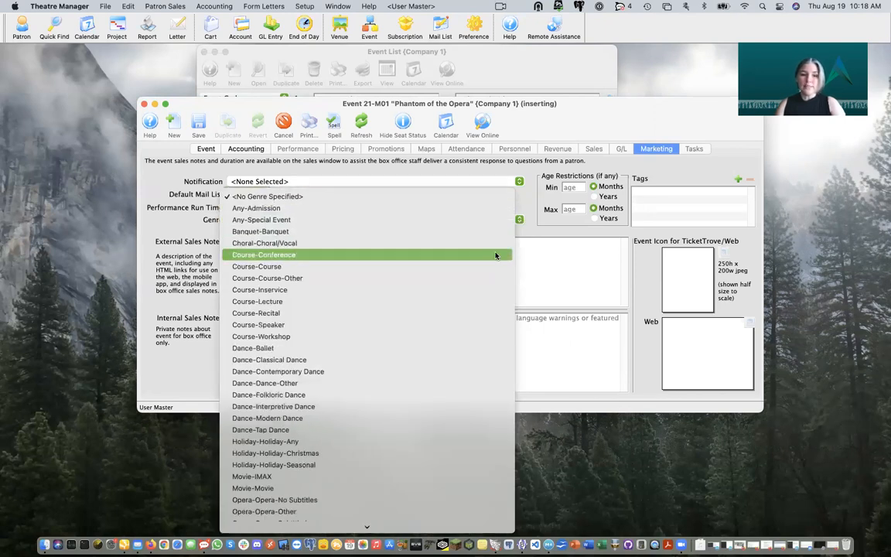
scroll(495, 254, down, 6)
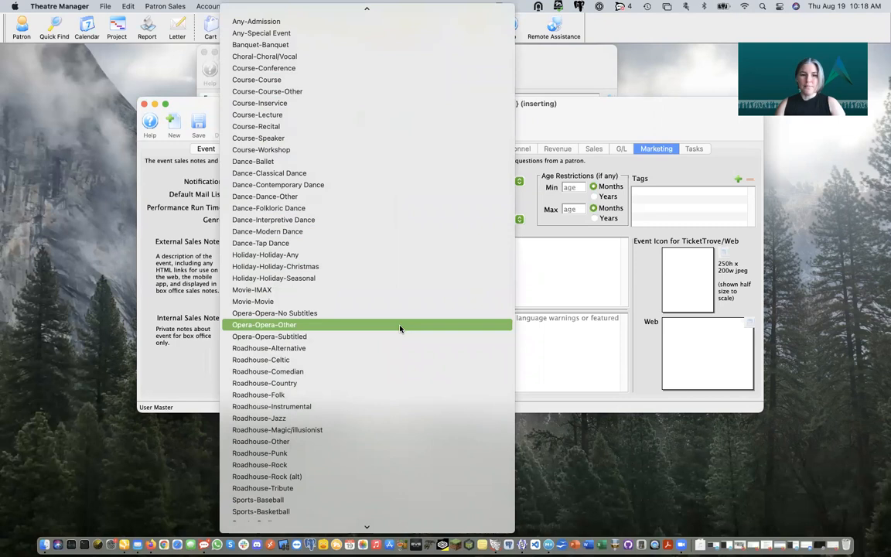
click(400, 328)
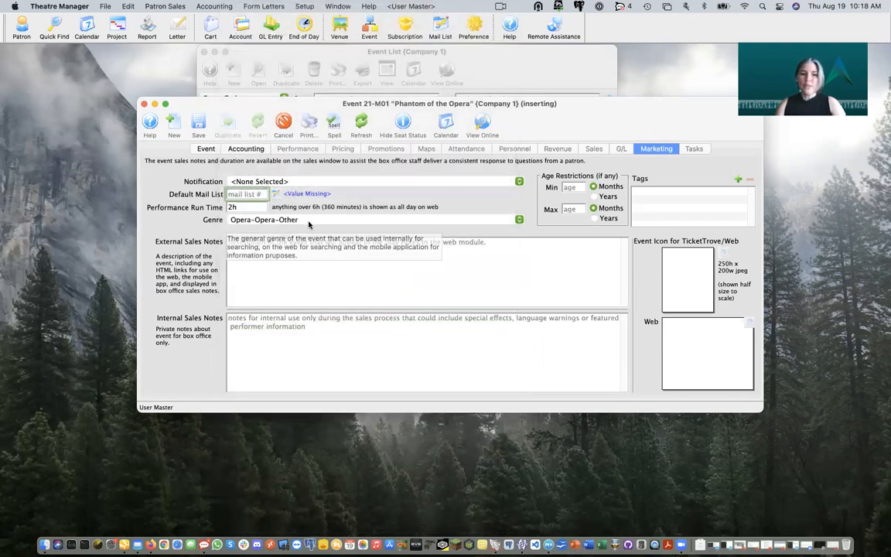
click(199, 124)
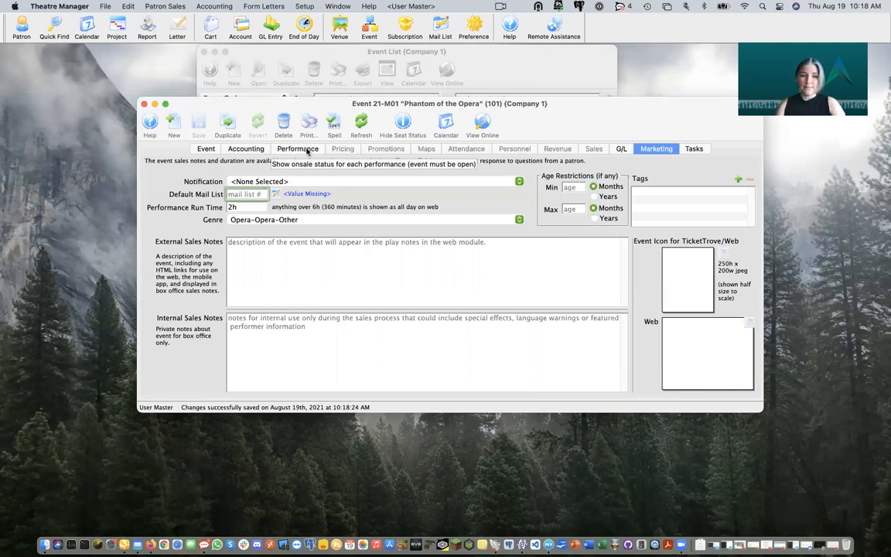
Start adding new performances to the event, with a quantity of 10 and the Reserved sales method.
click(298, 148)
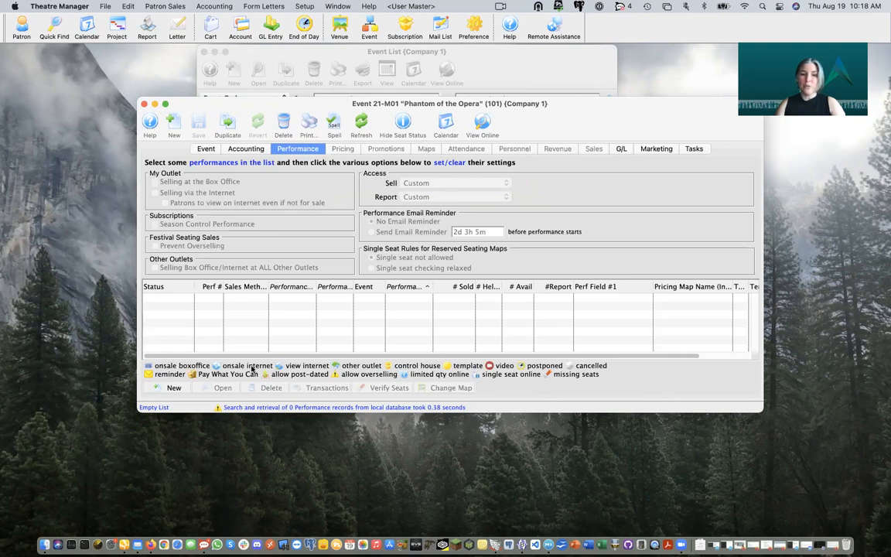
click(174, 389)
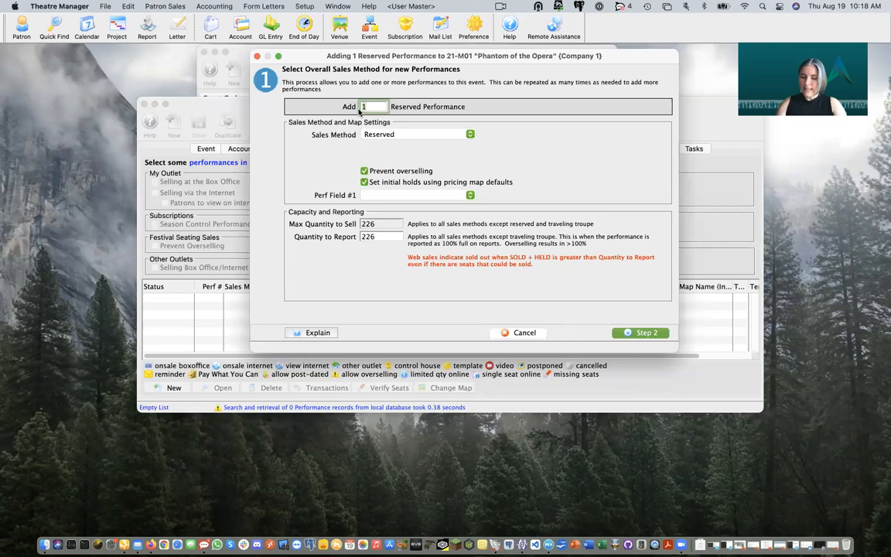
text(10)
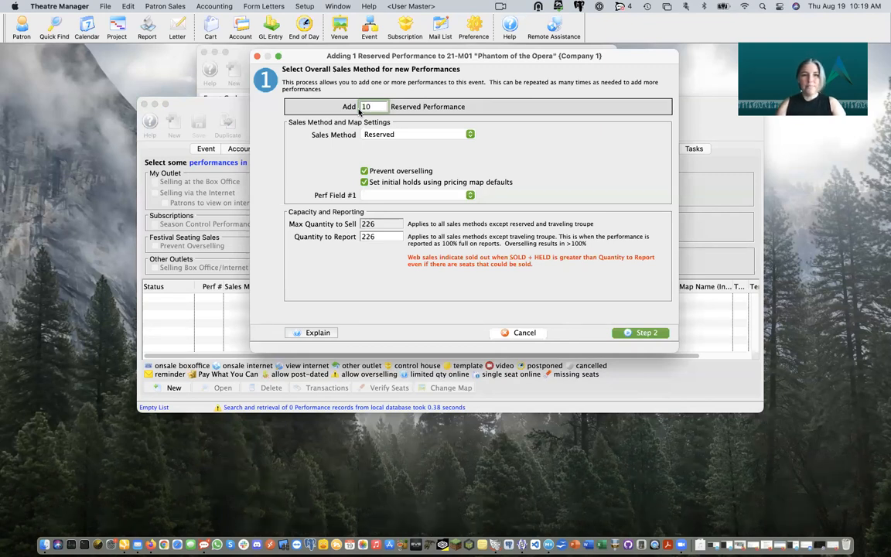
click(430, 137)
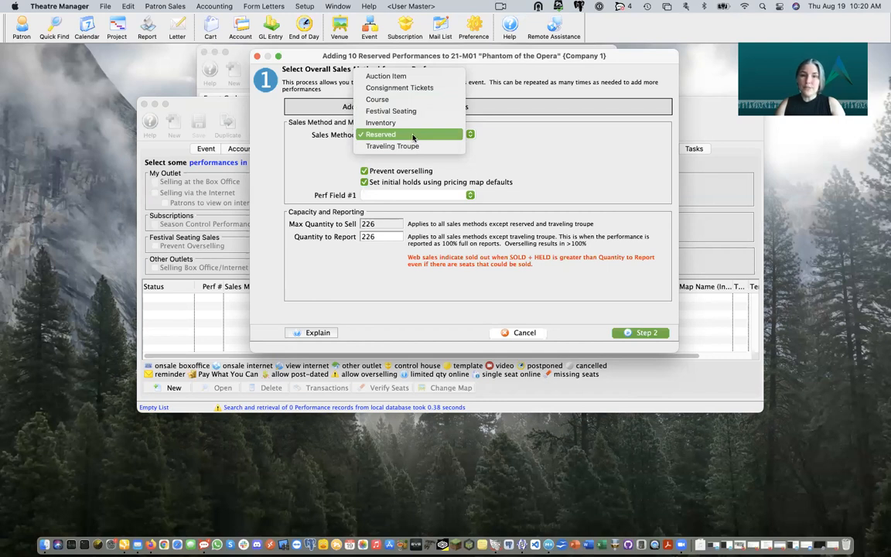
click(412, 138)
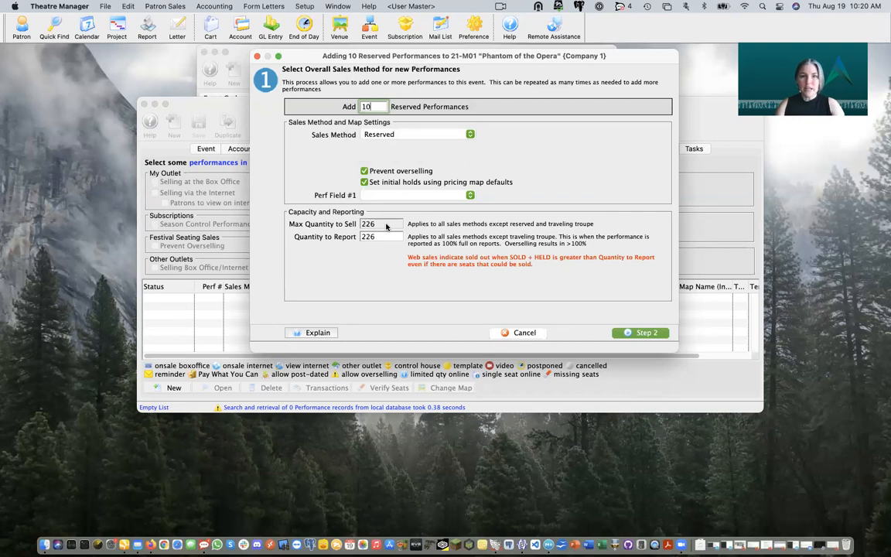
Try the Festival Seating and Course sales methods for the new performances, setting the course's max quantity to sell to 15.
click(439, 136)
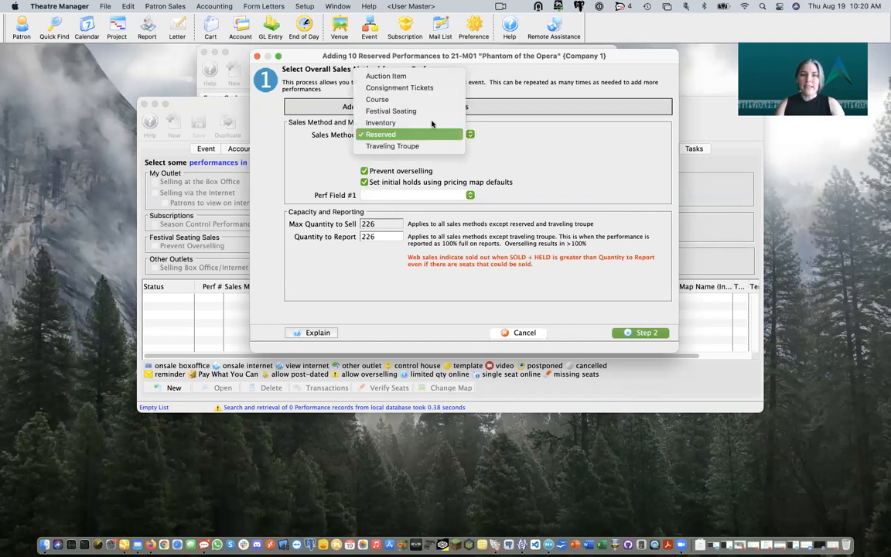
click(427, 112)
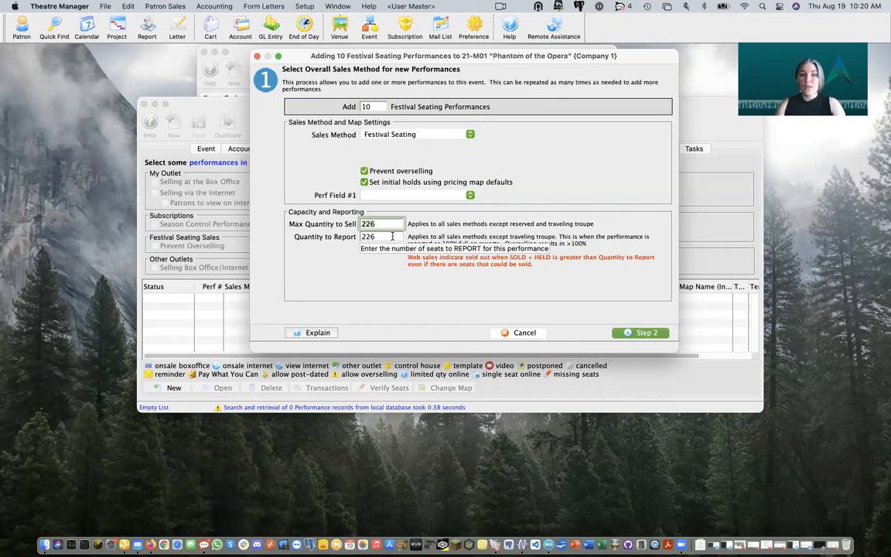
click(445, 131)
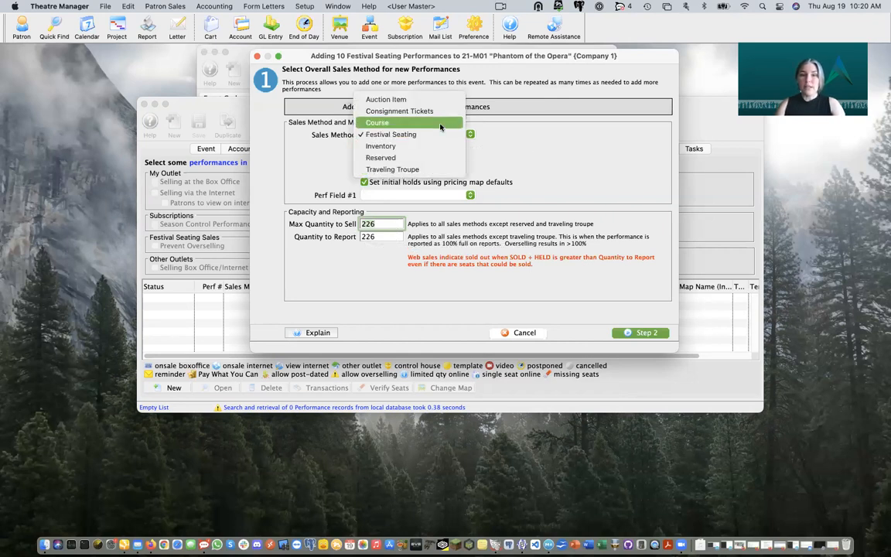
click(442, 132)
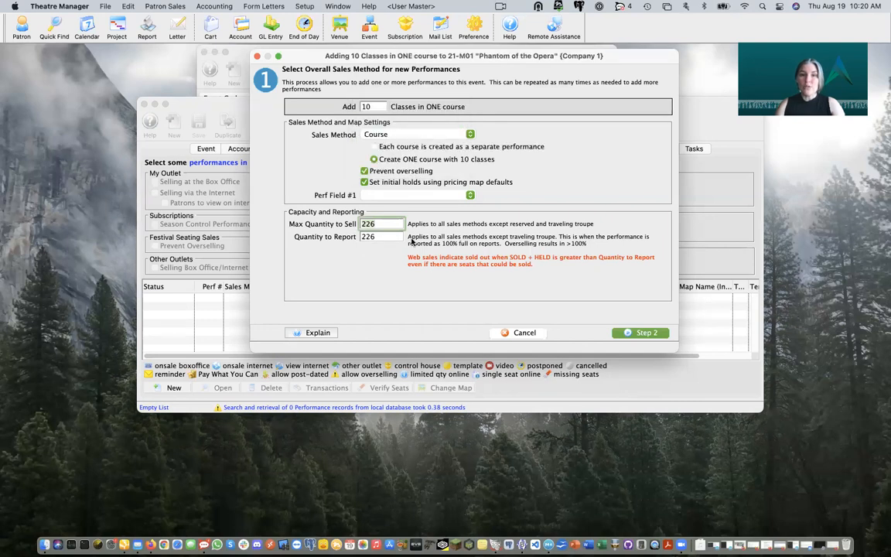
double_click(370, 223)
text(15)
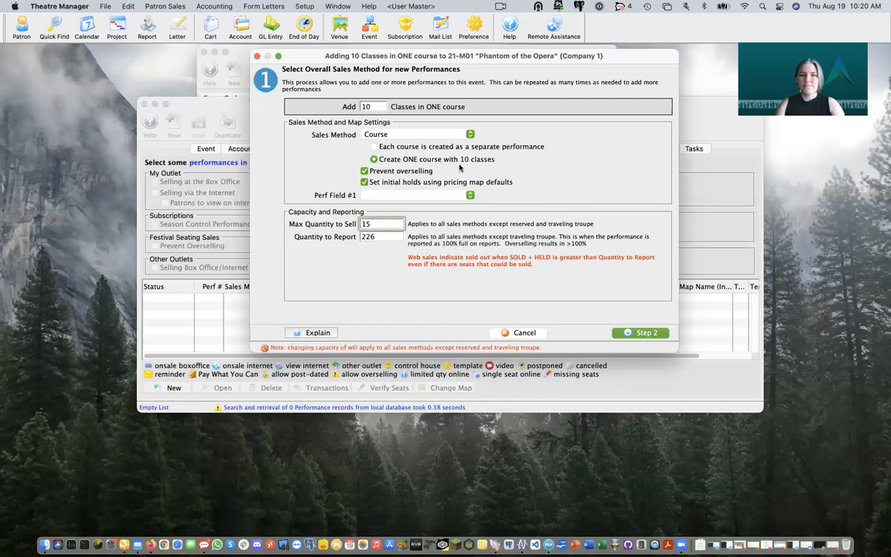
Reset the Course method's max quantity to sell to 226 and set the new performances' sales method back to Reserved.
click(470, 135)
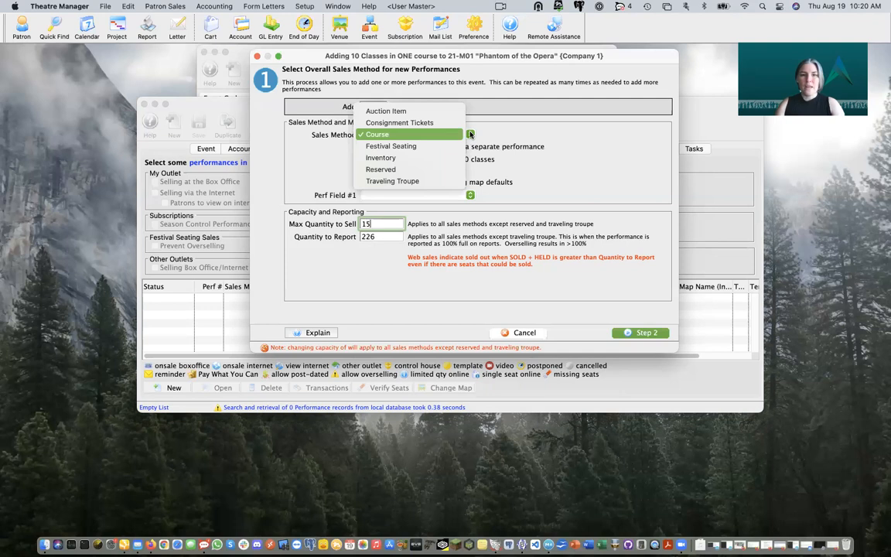
click(443, 170)
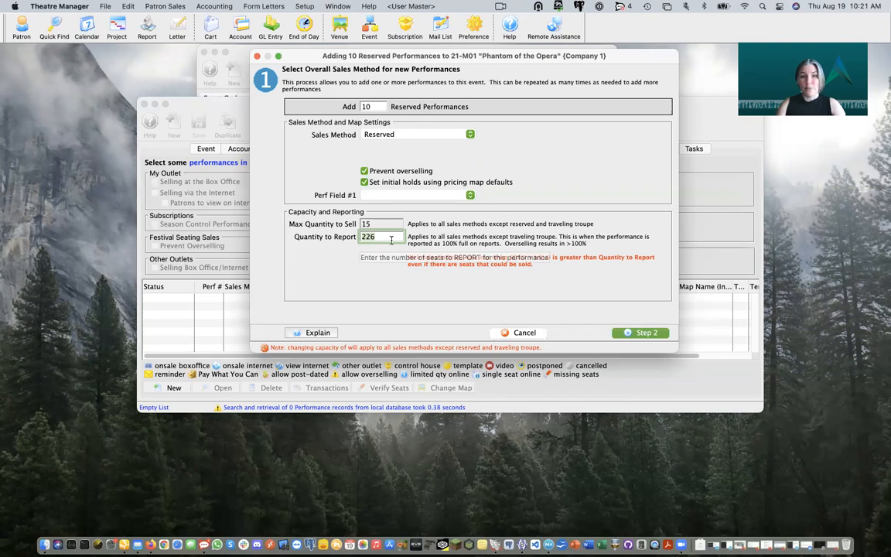
click(424, 133)
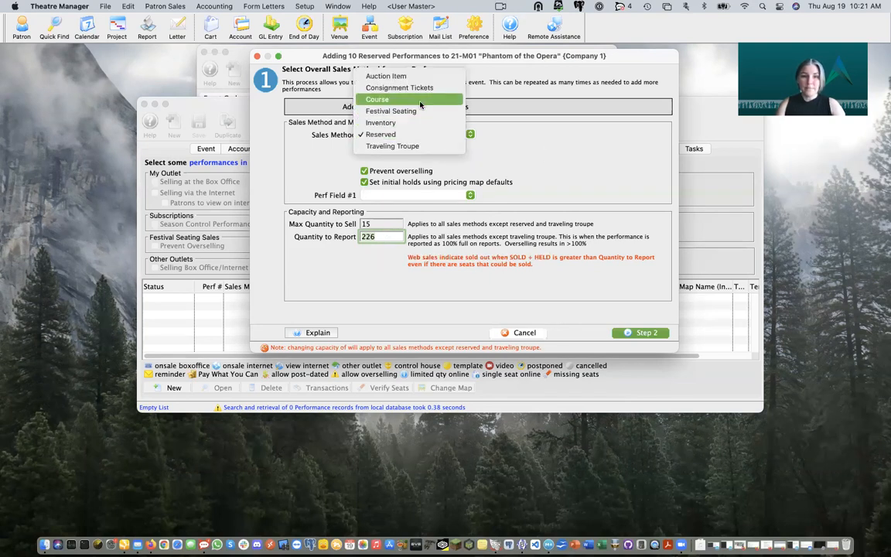
click(420, 101)
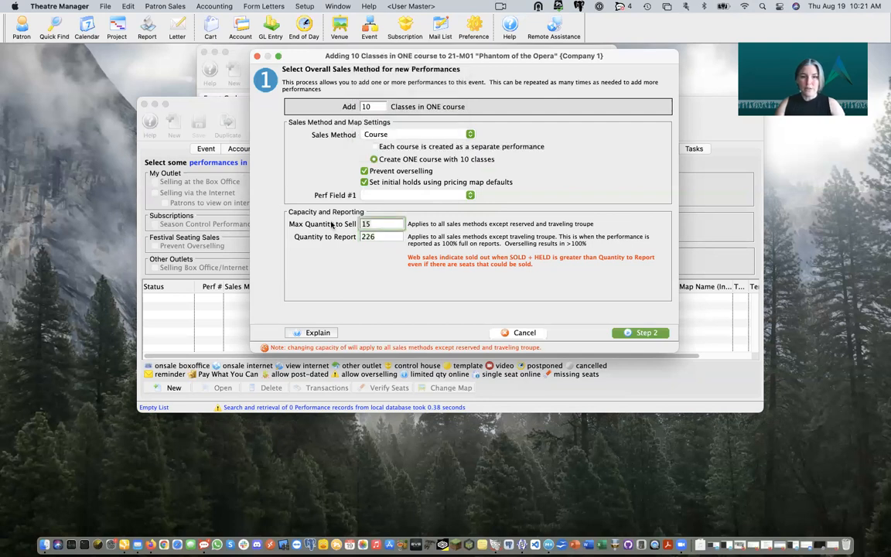
key(BackSpace)
key(BackSpace)
text(226)
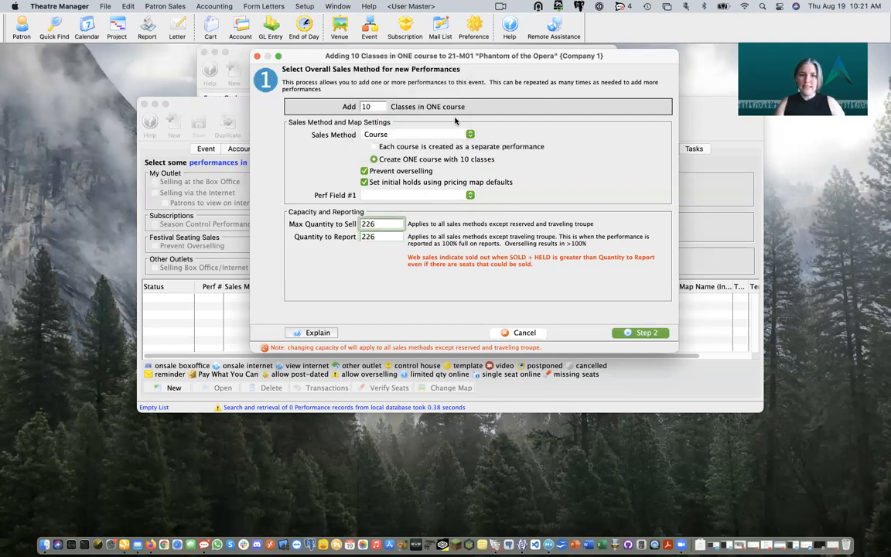
click(447, 136)
click(413, 176)
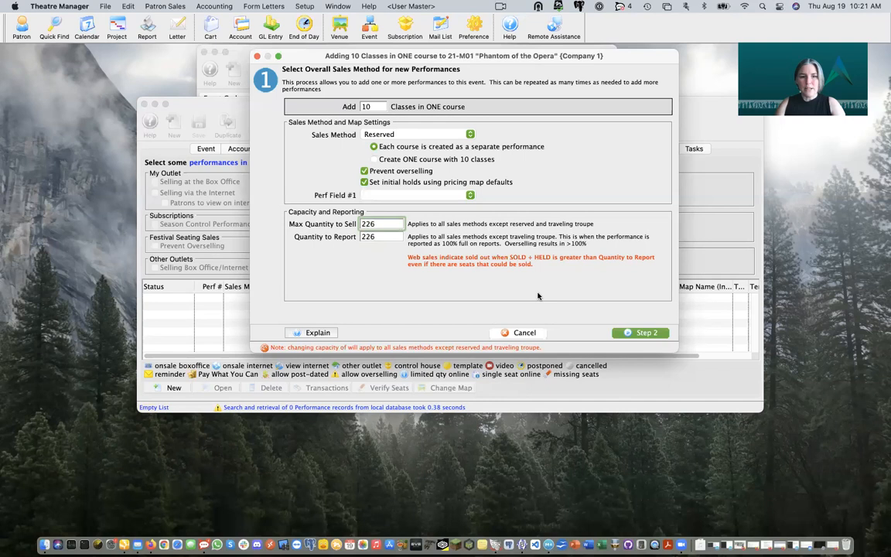
Accept the default initial sales settings for the performances and set the first performance date to Aug 26 2021.
click(644, 333)
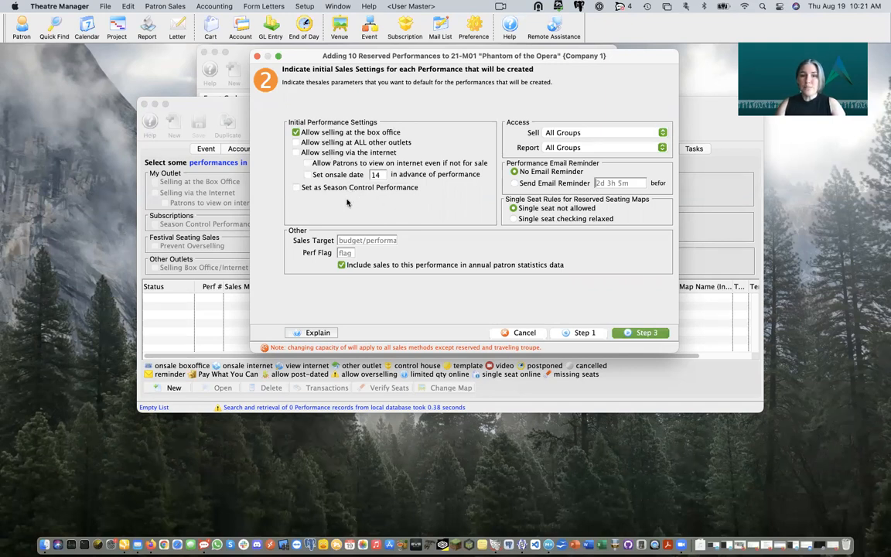
click(640, 334)
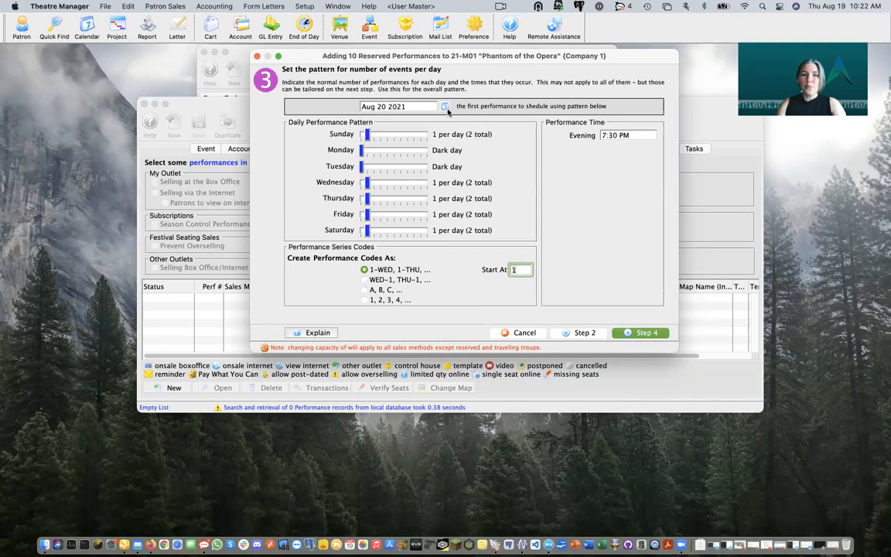
click(444, 107)
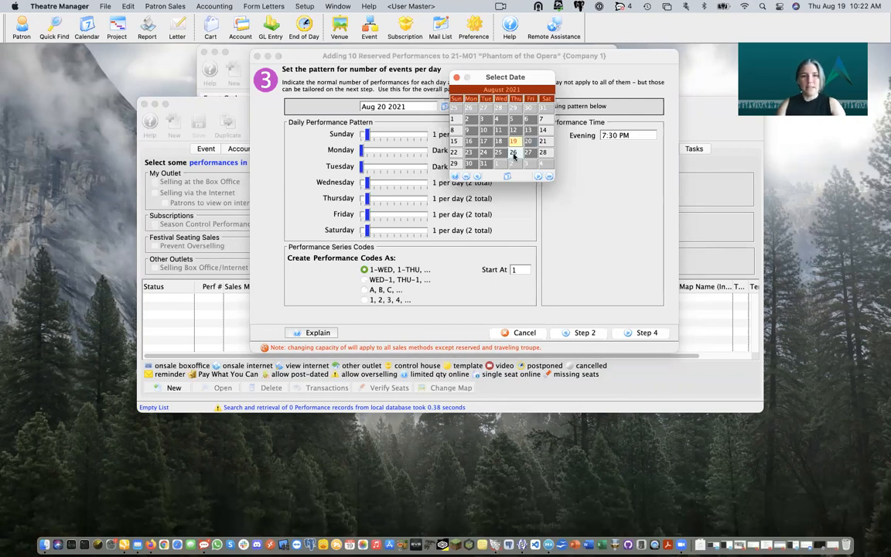
click(513, 154)
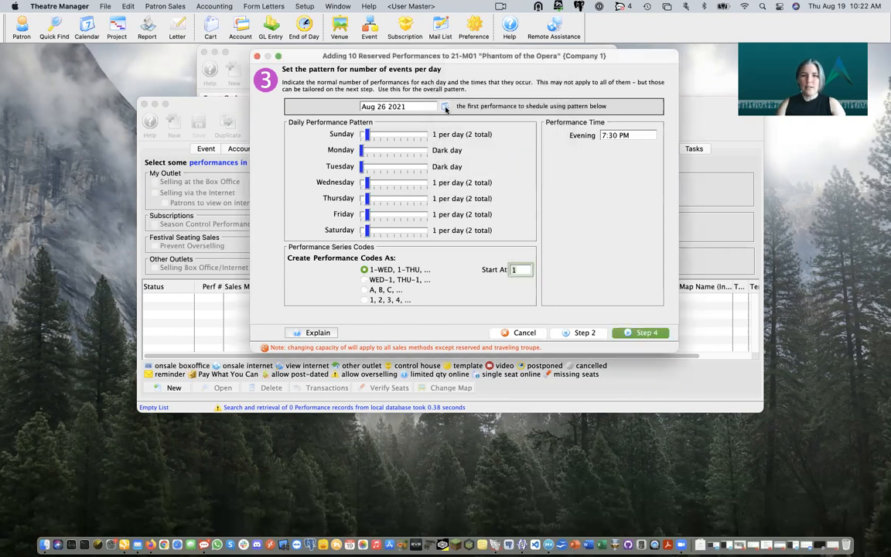
drag(409, 107, 335, 107)
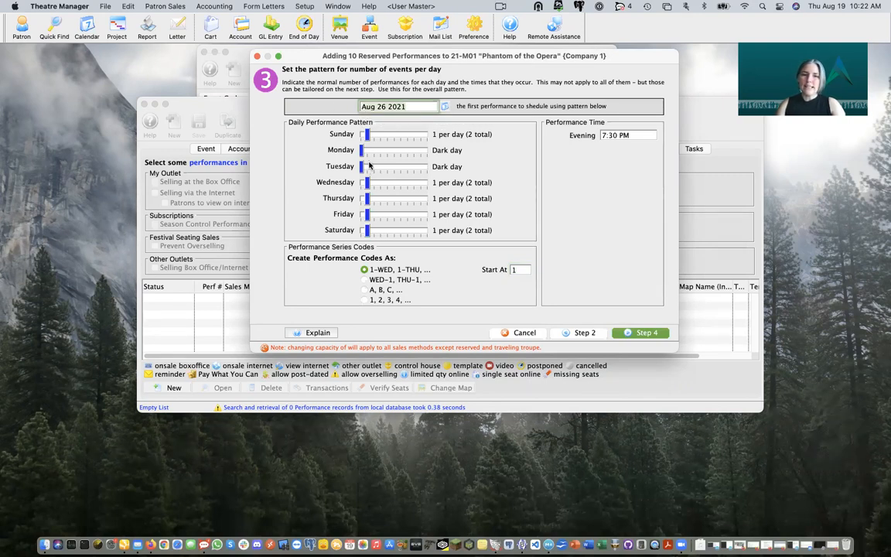
Set the daily pattern to a dark Wednesday and two Saturday performances, with the evening time at 7:00 PM, and re-create the performance list.
drag(368, 184, 357, 182)
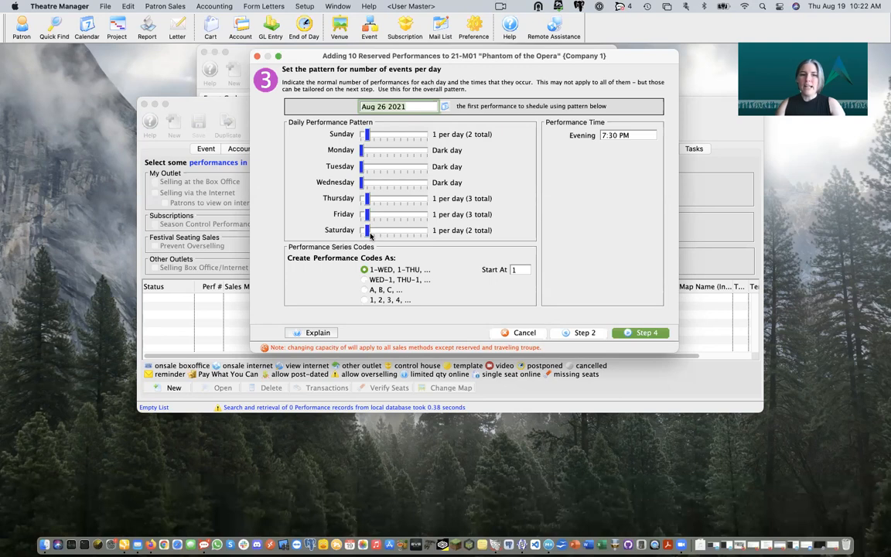
drag(369, 233, 374, 234)
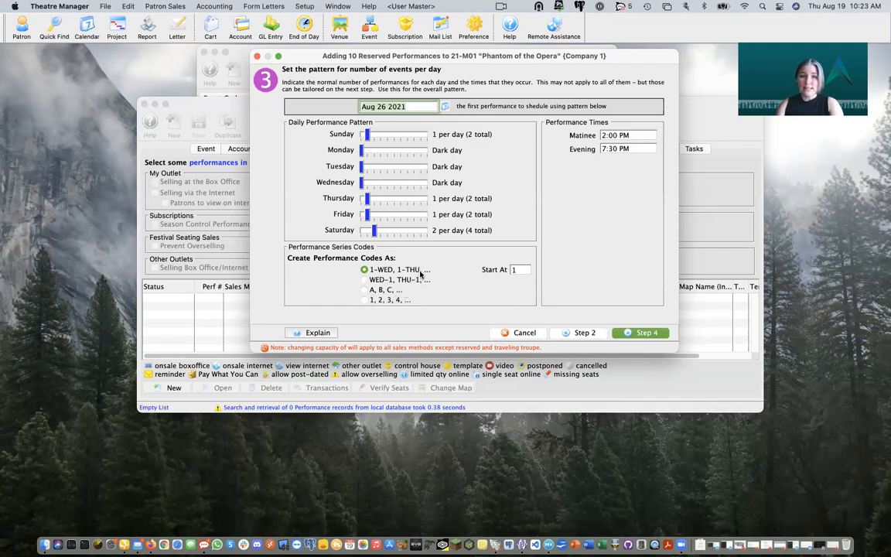
click(610, 148)
key(BackSpace)
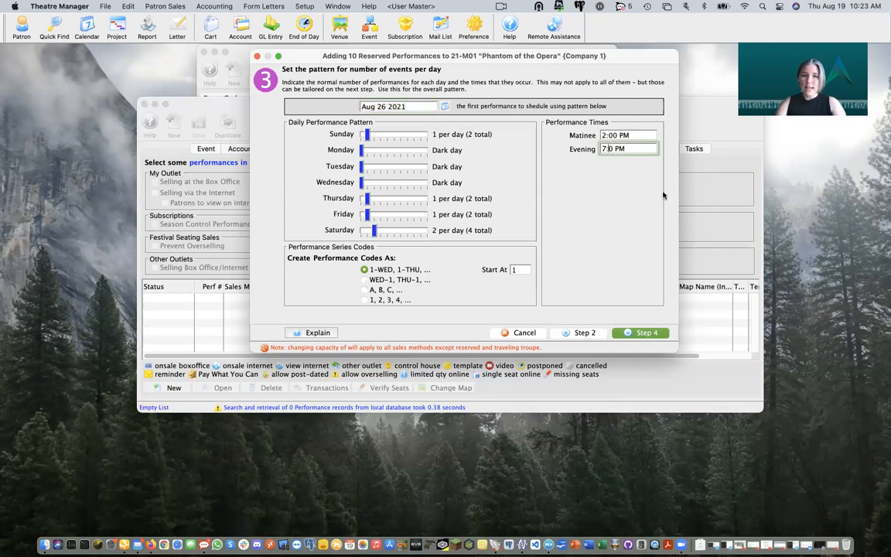
text(0)
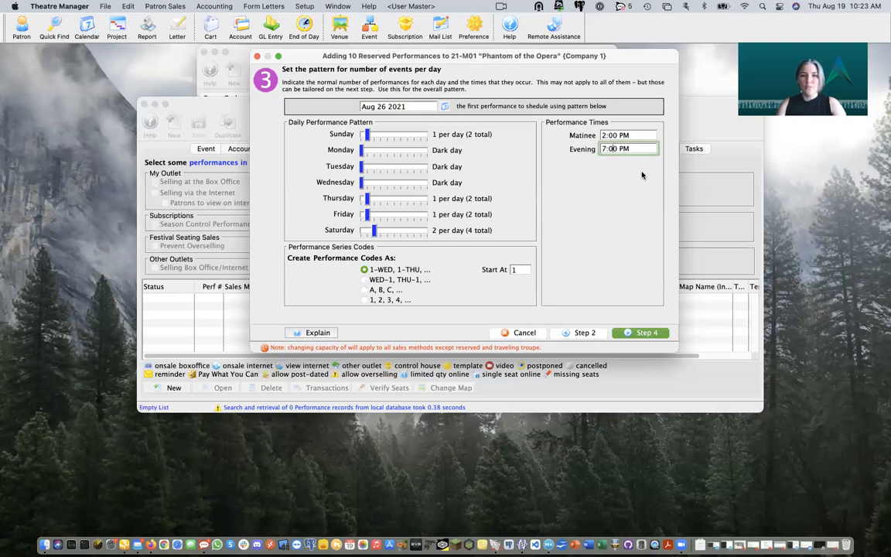
click(646, 333)
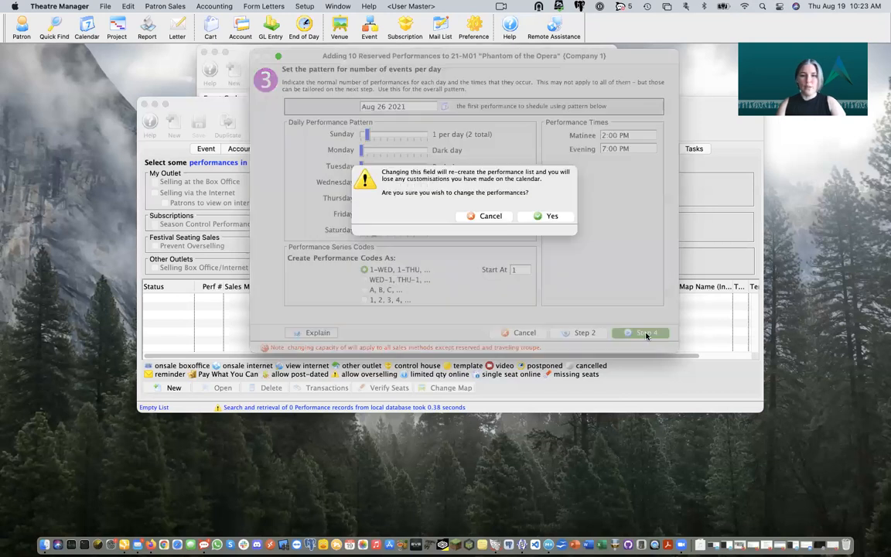
click(550, 218)
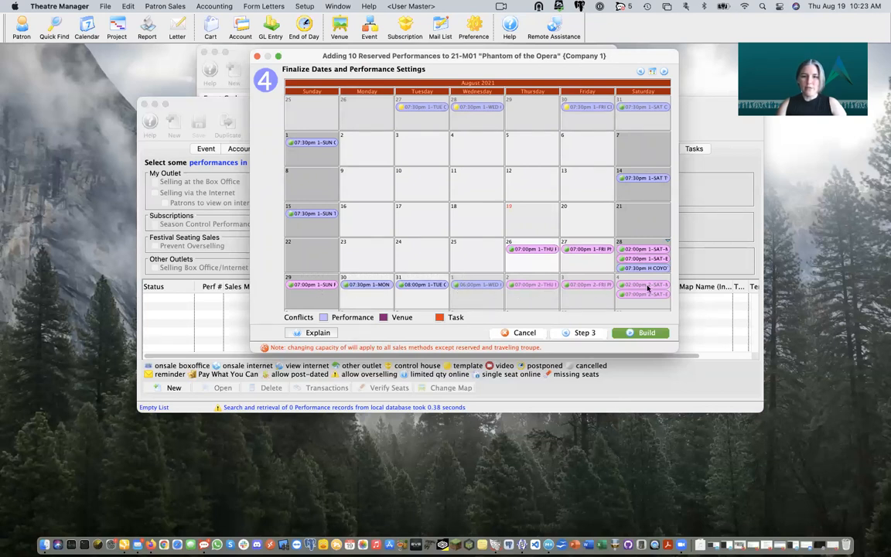
Move the Thursday September 2 performance to Sunday September 5 in the performance calendar.
click(663, 73)
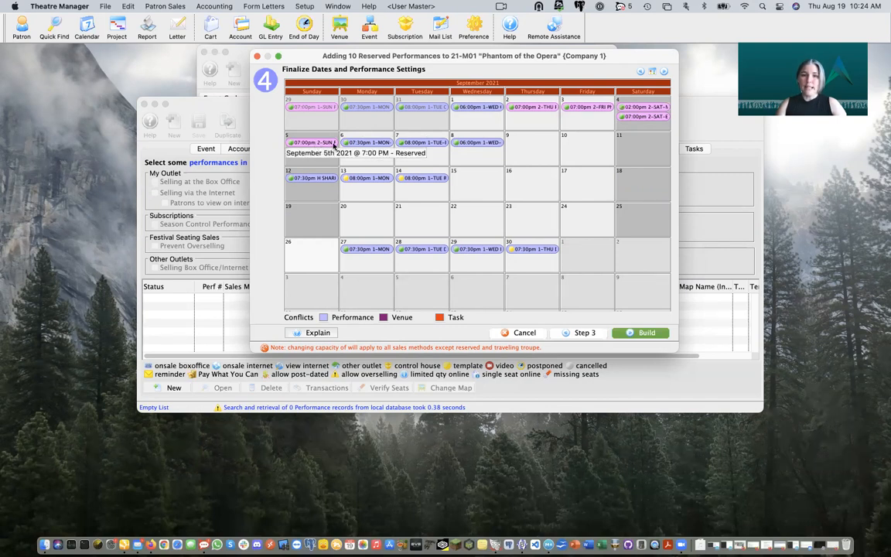
click(536, 107)
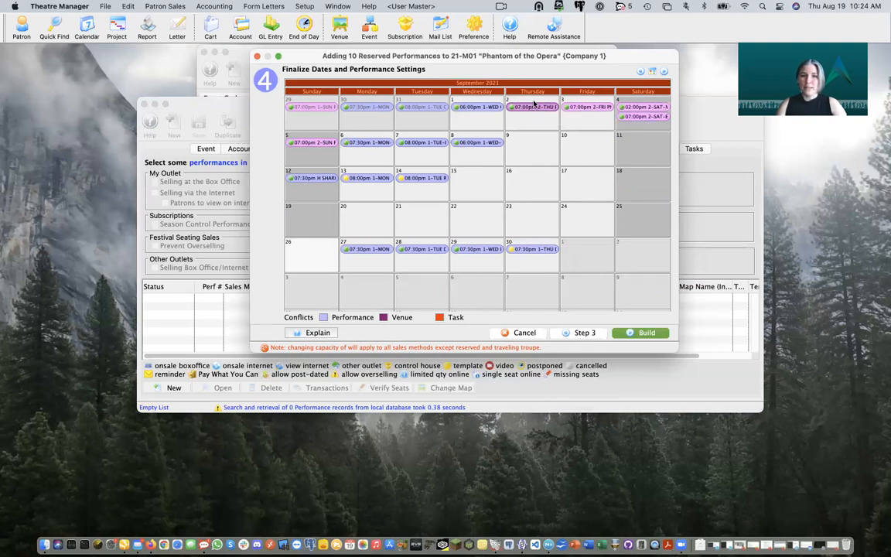
drag(536, 108, 315, 160)
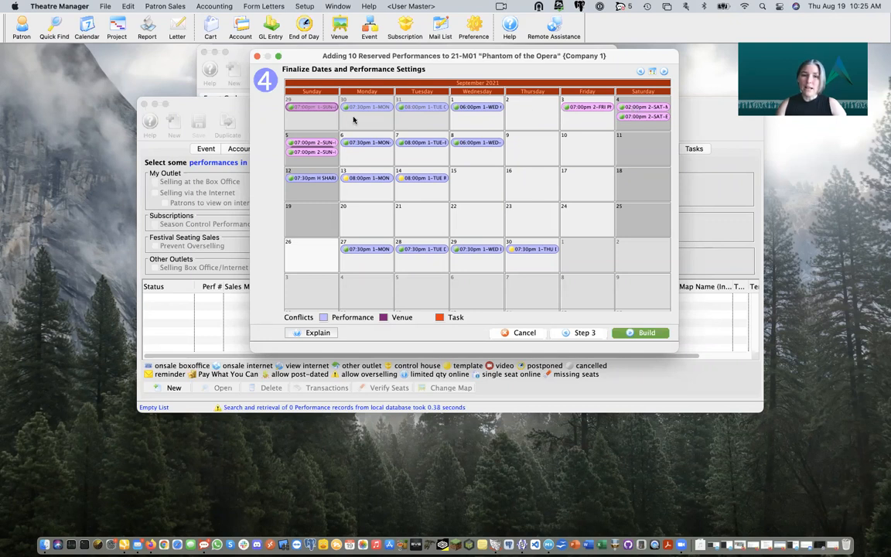
Change the Sunday August 29 performance's time to 2:00 PM.
right_click(318, 112)
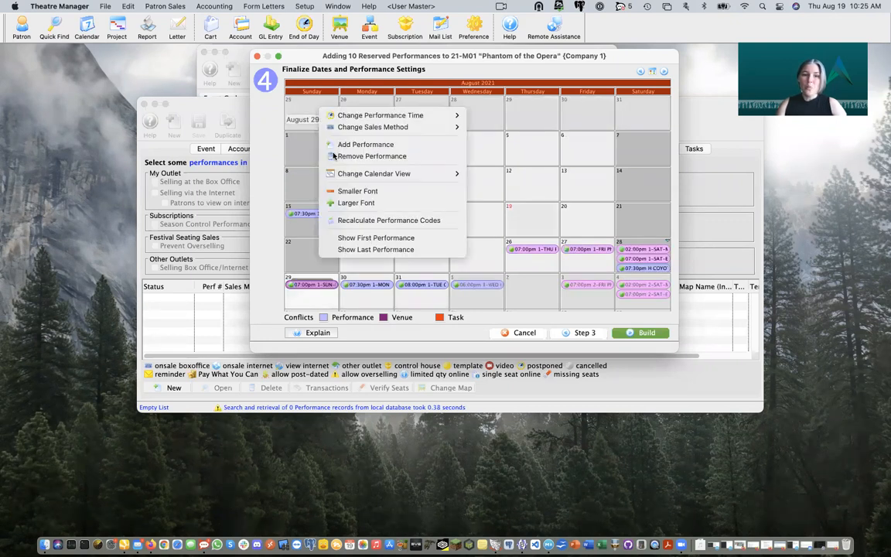
right_click(319, 286)
right_click(320, 285)
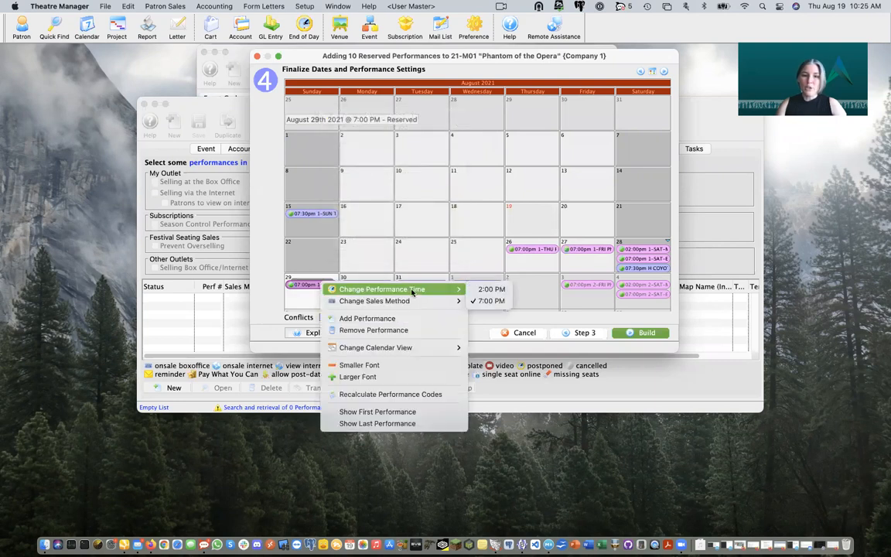
click(488, 289)
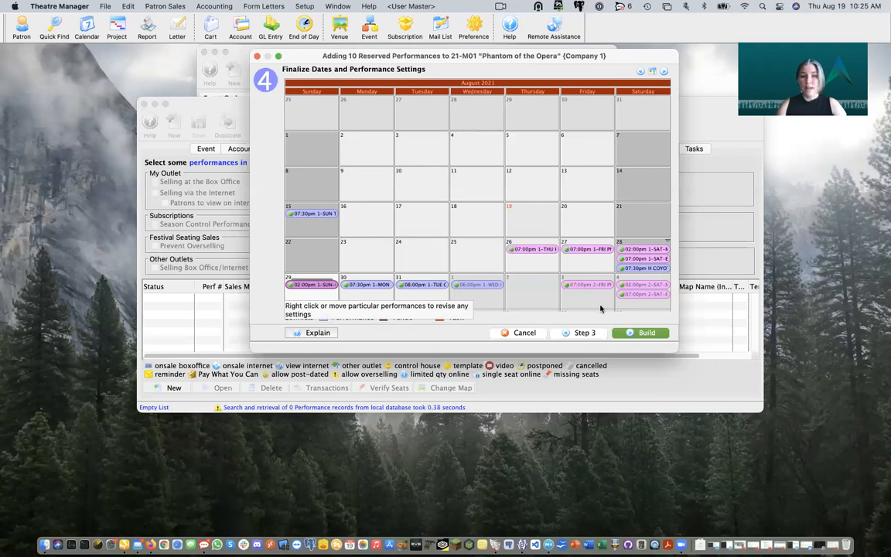
Build the 10 performances and enlarge the event window to fit the whole performance list.
click(645, 332)
click(485, 129)
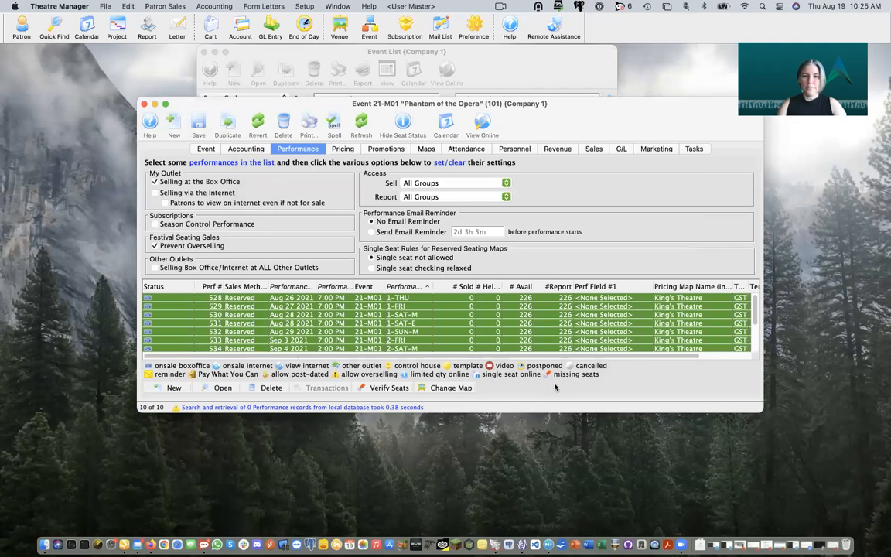
drag(759, 413, 759, 490)
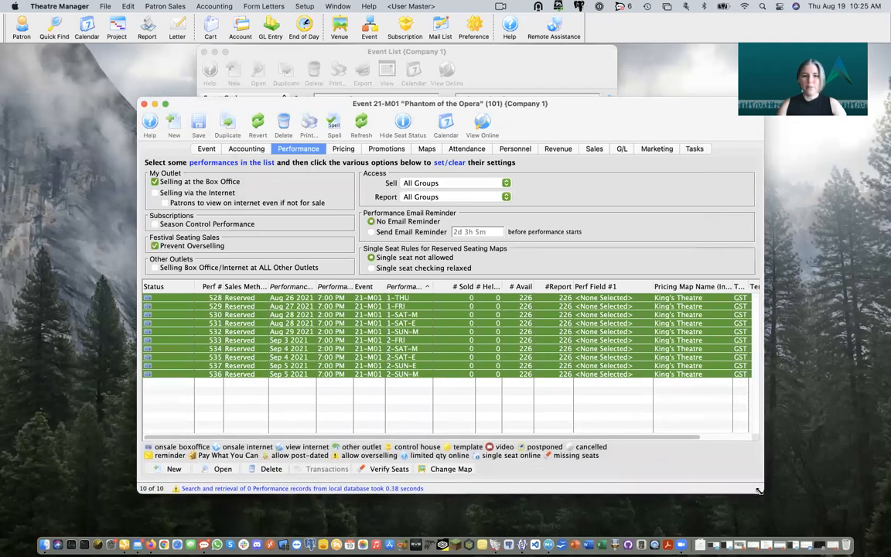
click(591, 393)
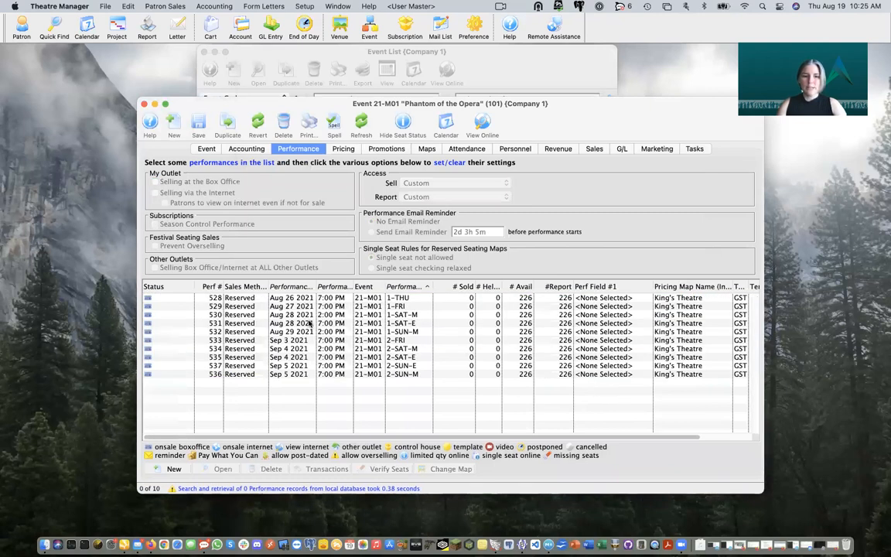
Set the time of the September 5 performance coded 2-SUN-M to 2:00 PM and close its details.
click(342, 374)
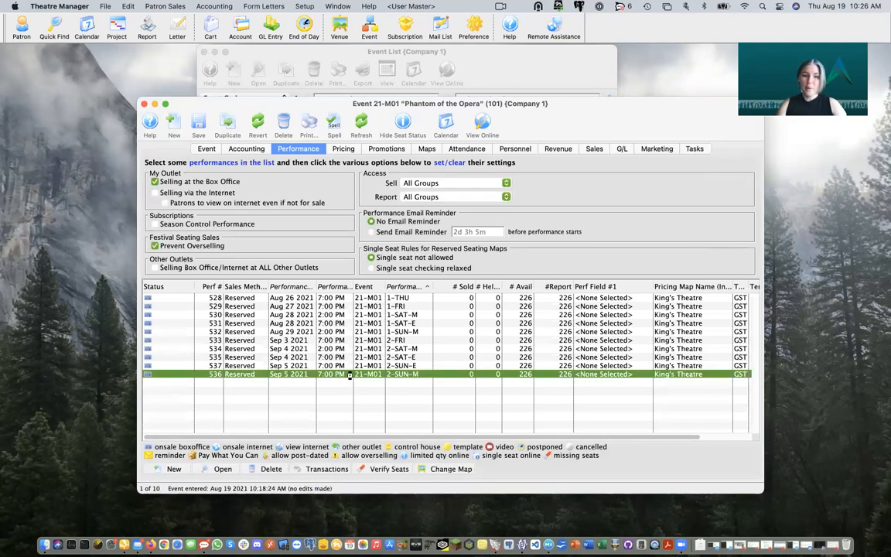
double_click(349, 374)
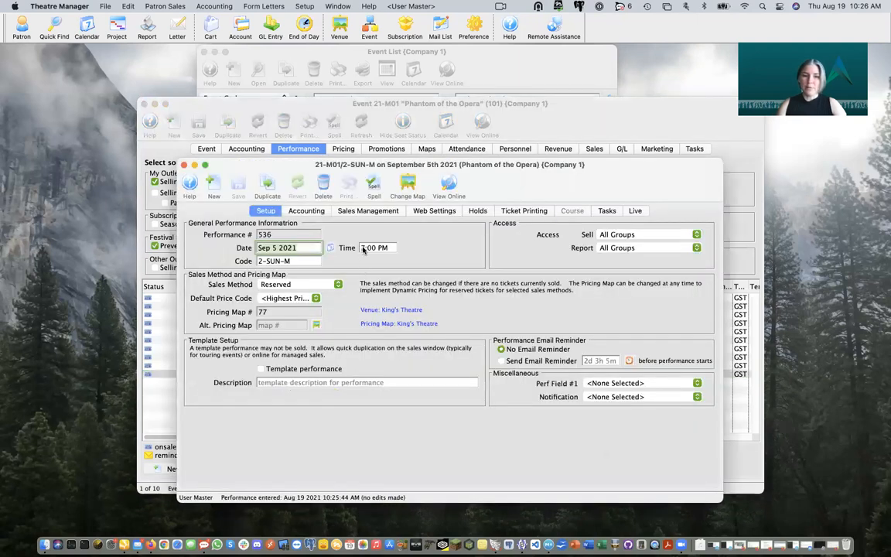
click(363, 247)
text(2)
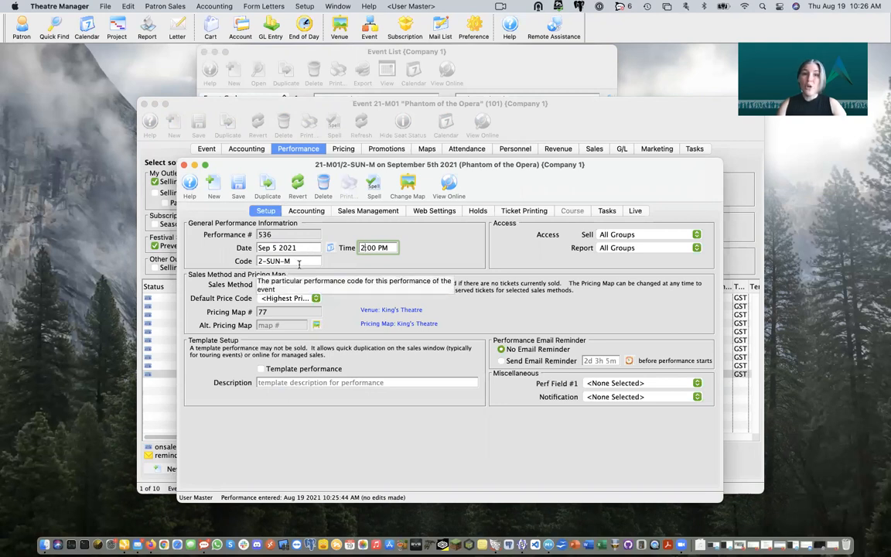
click(183, 166)
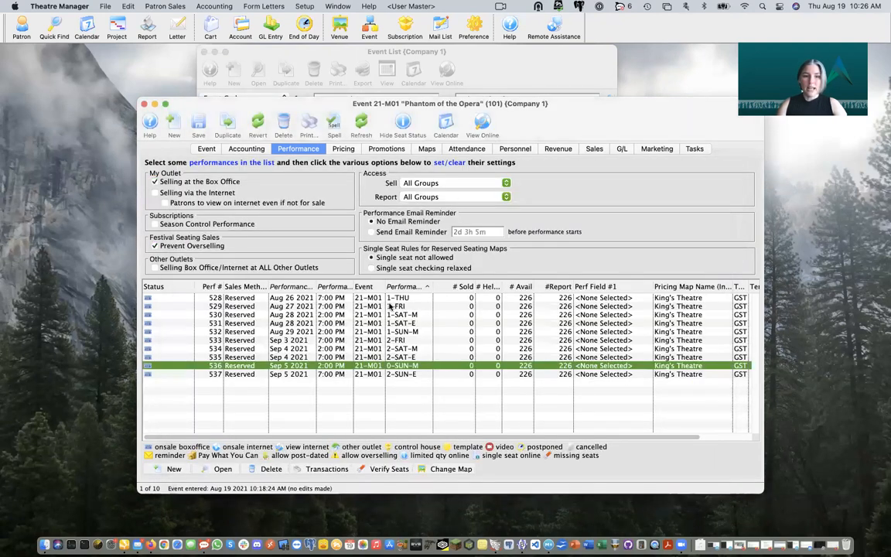
Change the code of the August 26 performance to PREVIEW and close its details.
click(401, 299)
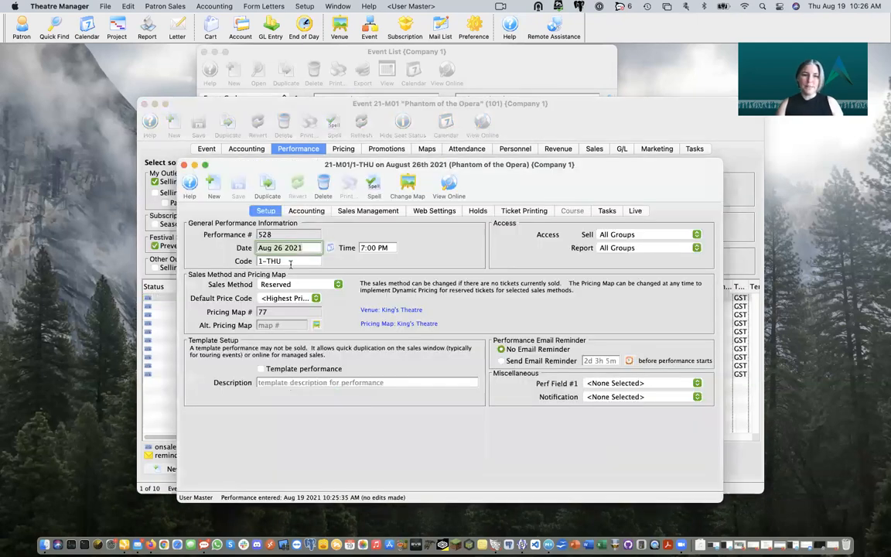
click(289, 260)
text(PREVIEW)
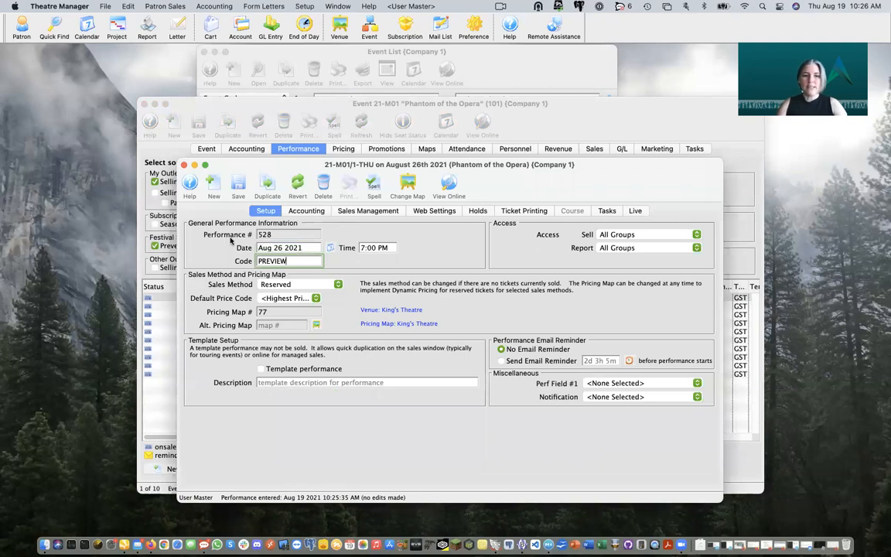
click(183, 165)
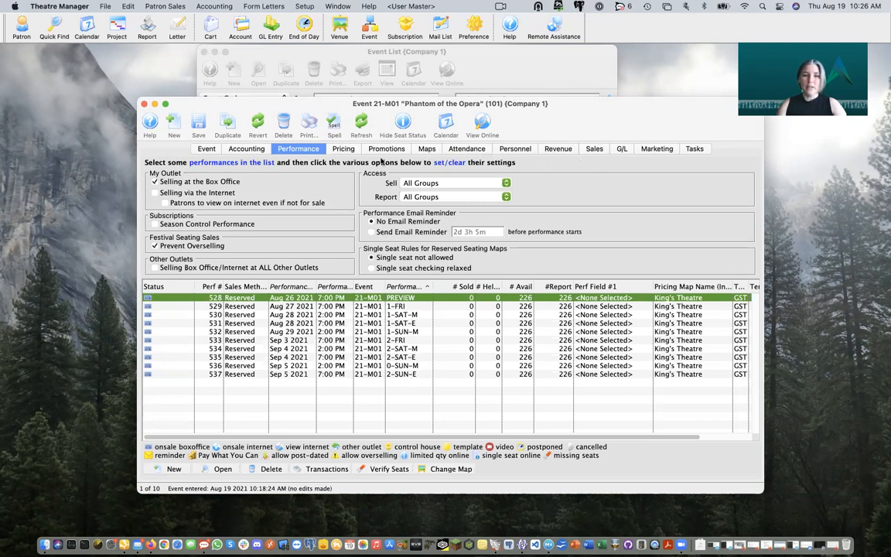
Disable every price code except A in the PREVIEW performance's pricing.
click(345, 149)
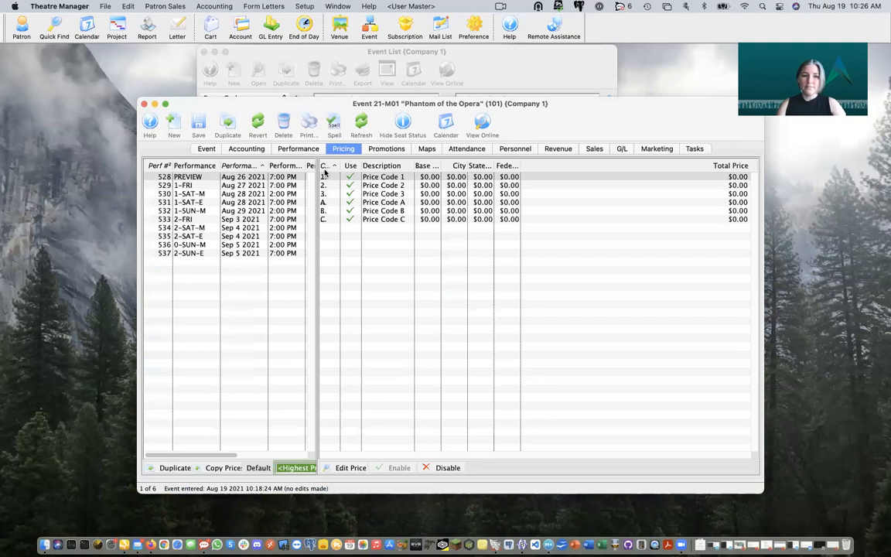
click(283, 177)
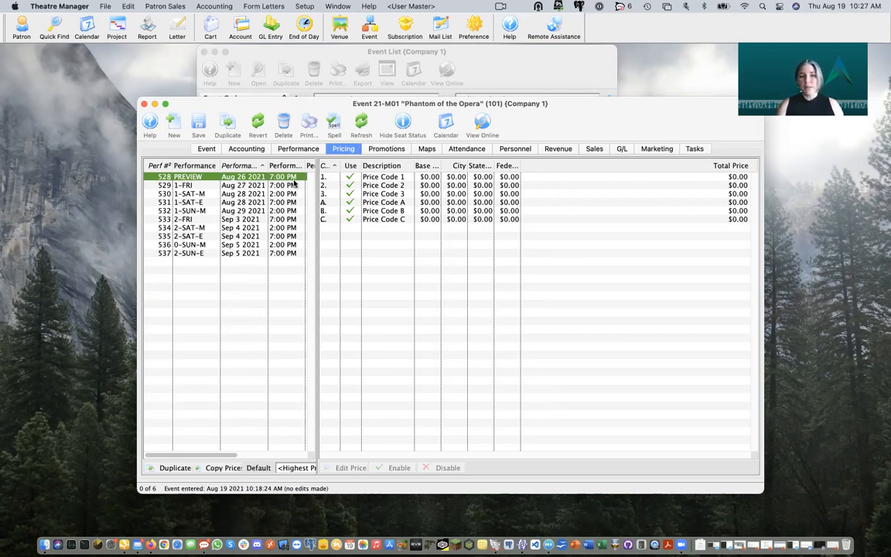
click(379, 177)
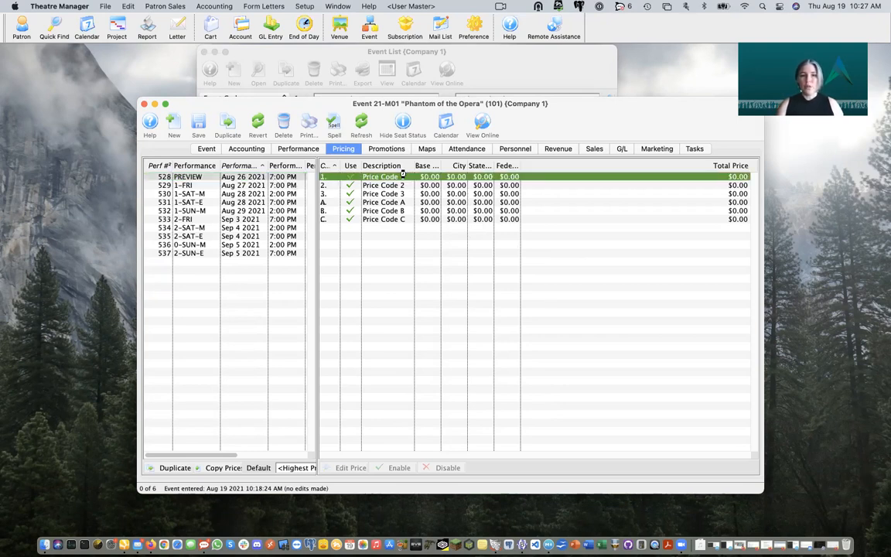
shift+click(402, 220)
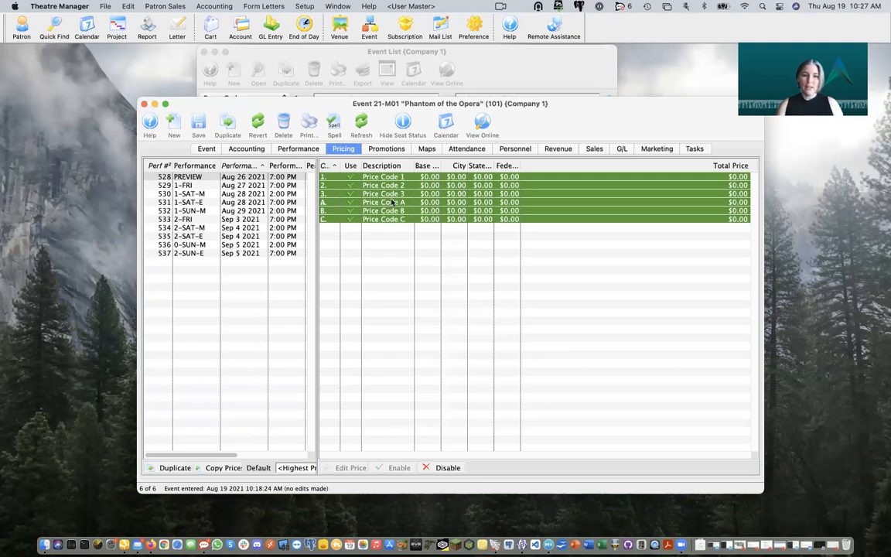
super+click(402, 202)
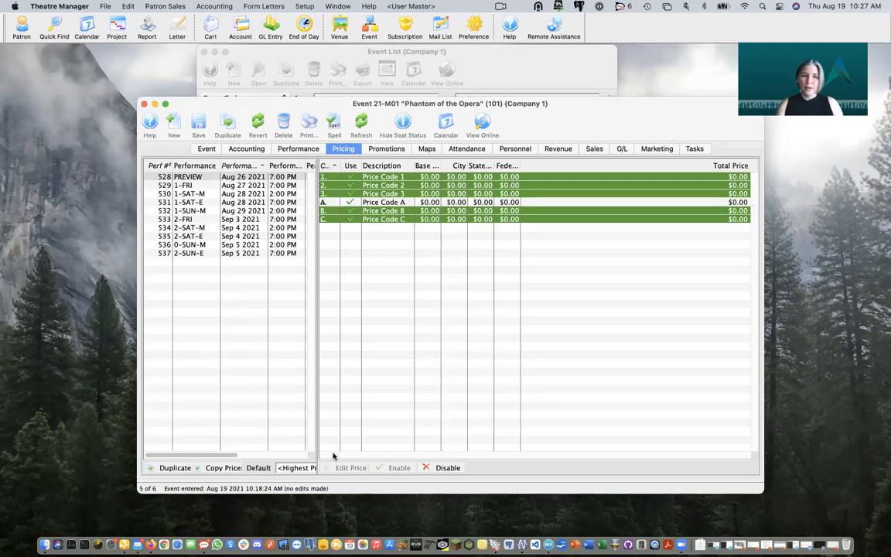
click(446, 469)
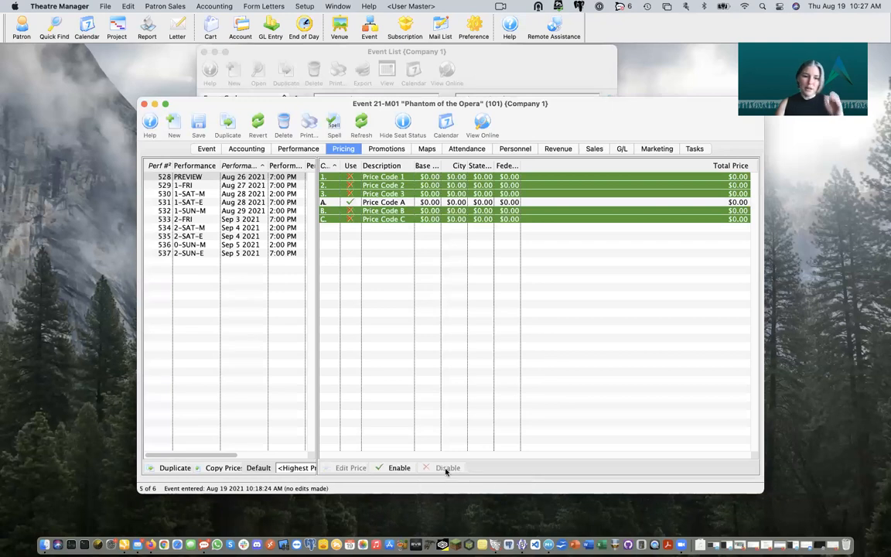
Describe the PREVIEW performance's price code A as Preview with a base price of 15 and save it.
click(452, 202)
double_click(452, 203)
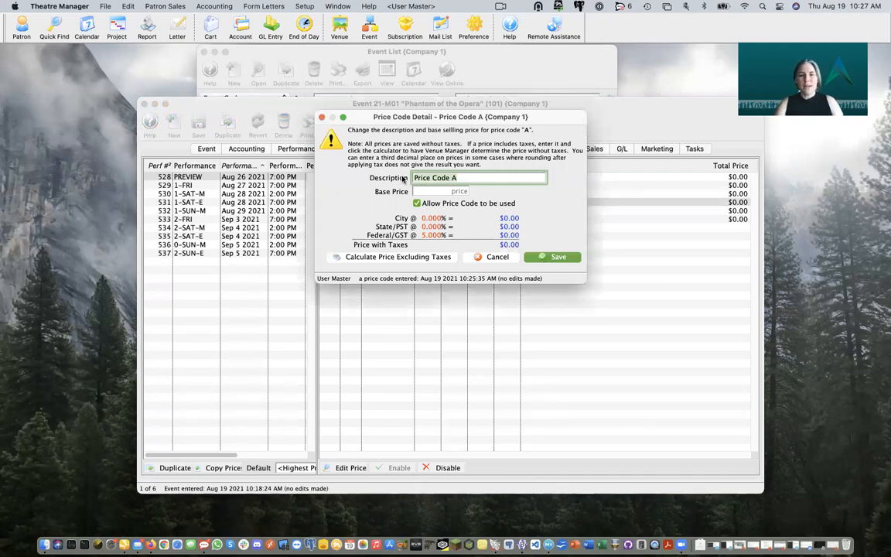
text(PREVIEW)
key(Tab)
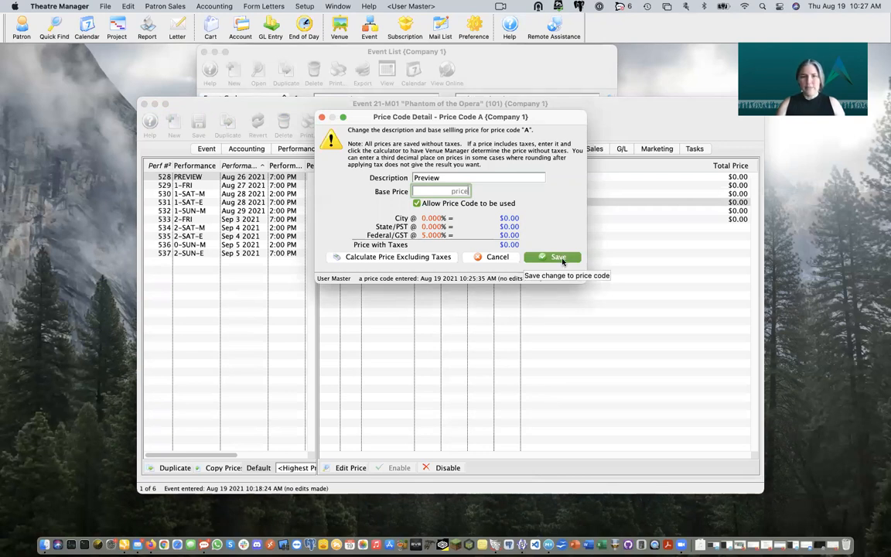
text(15)
click(558, 256)
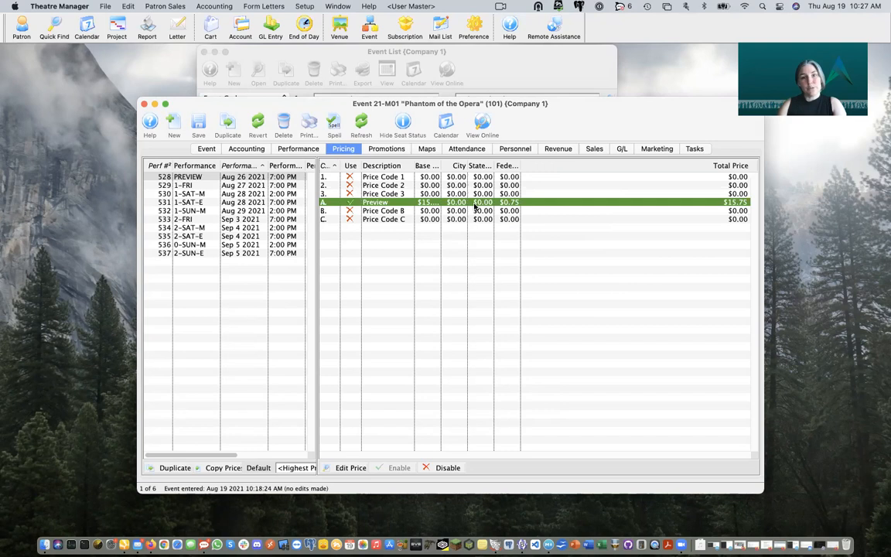
Recalculate the Preview price code's base price excluding taxes so that $15.00 is the tax-included price, and save it.
click(429, 203)
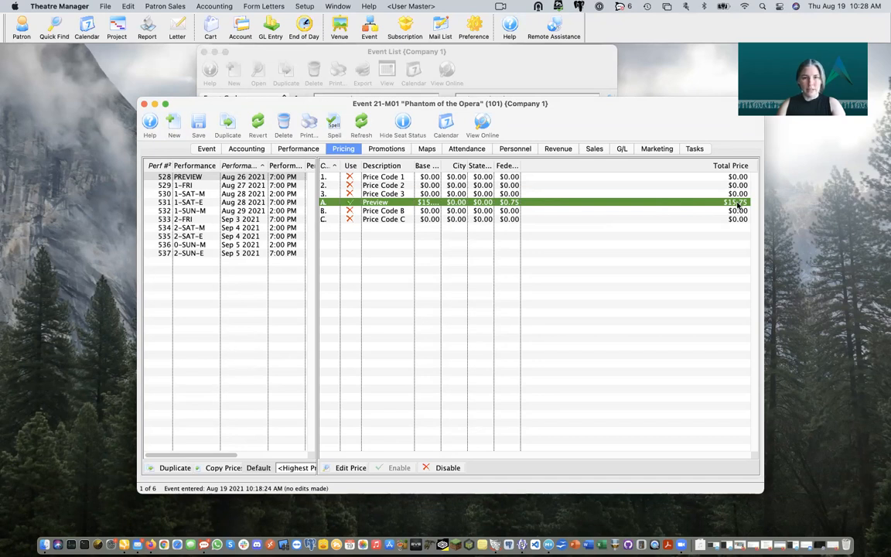
double_click(511, 203)
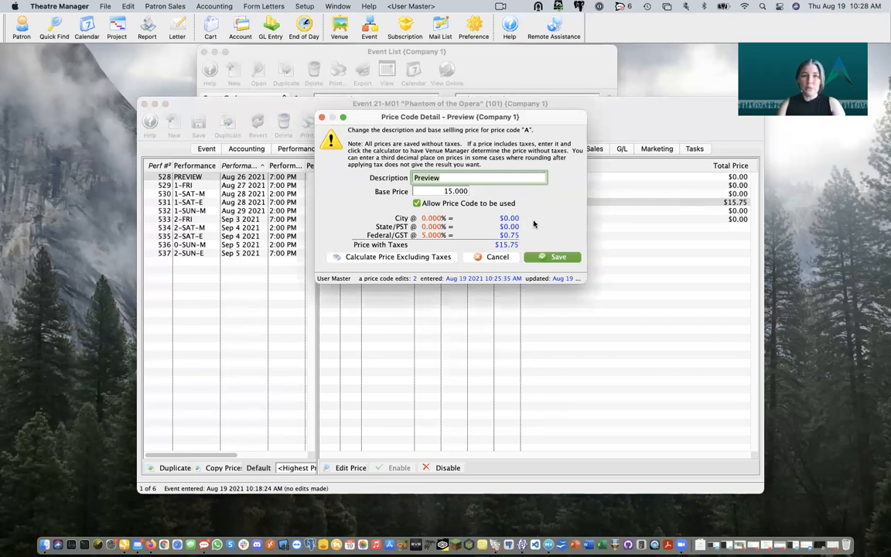
click(398, 258)
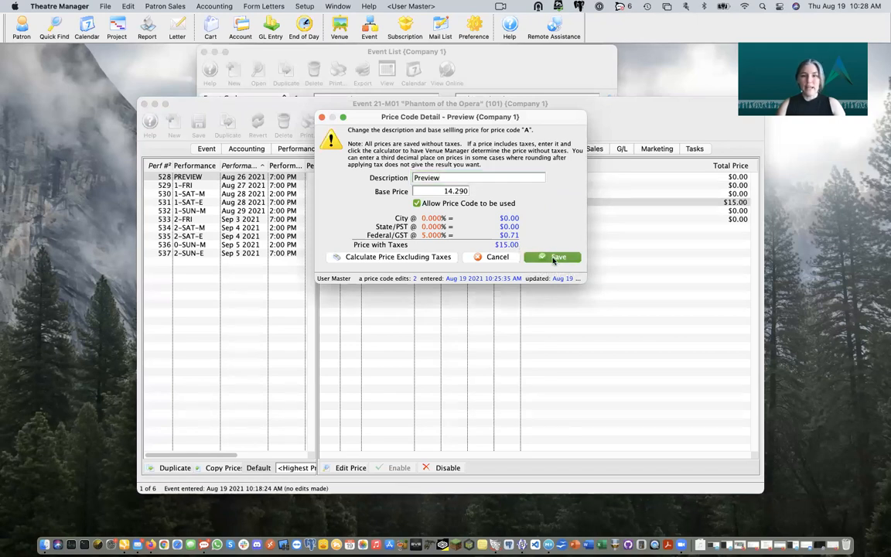
click(553, 257)
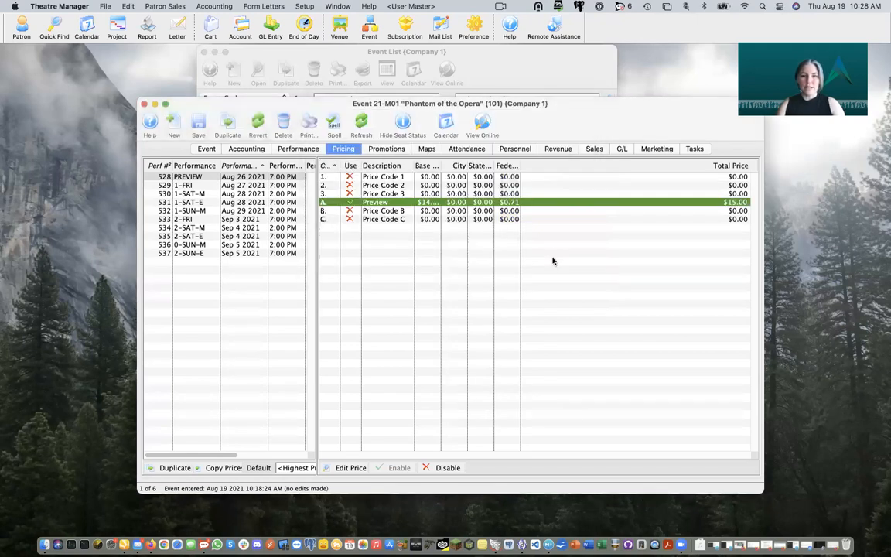
For the 1-FRI performance, describe price code 1 as Gold, priced at $20.00 including taxes, and save it.
click(286, 186)
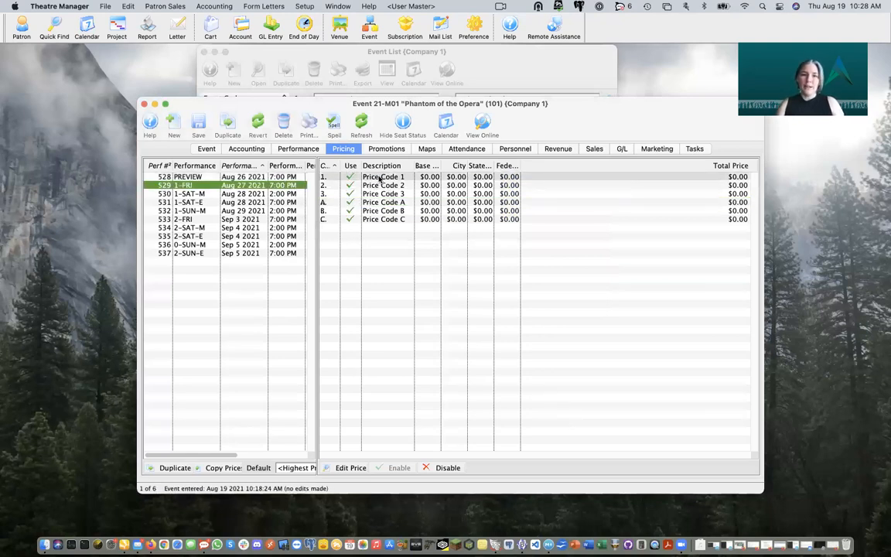
double_click(380, 178)
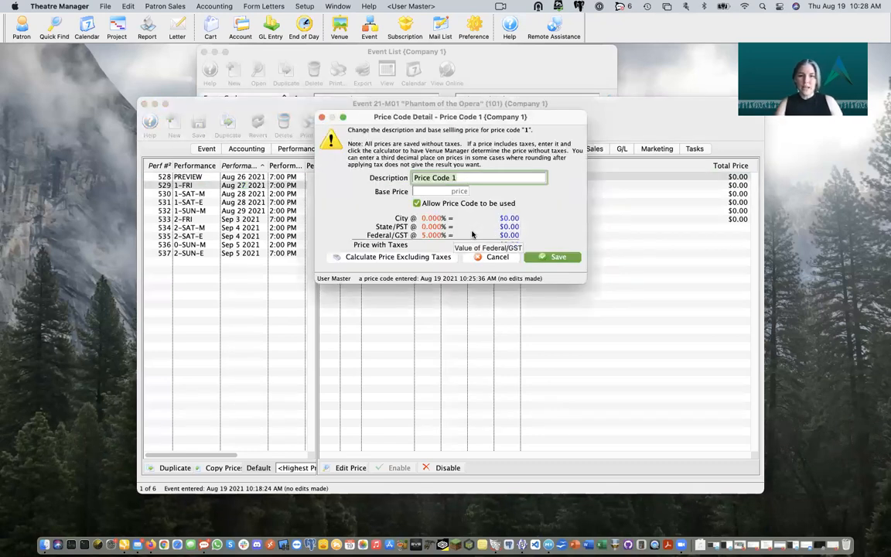
text(FO)
key(BackSpace)
key(BackSpace)
text(GOG)
key(BackSpace)
key(BackSpace)
text(OLD)
key(Tab)
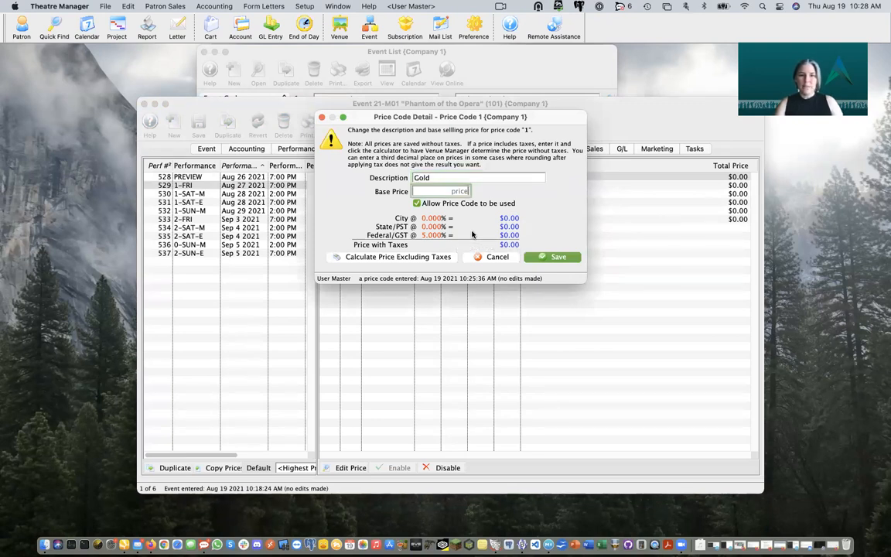
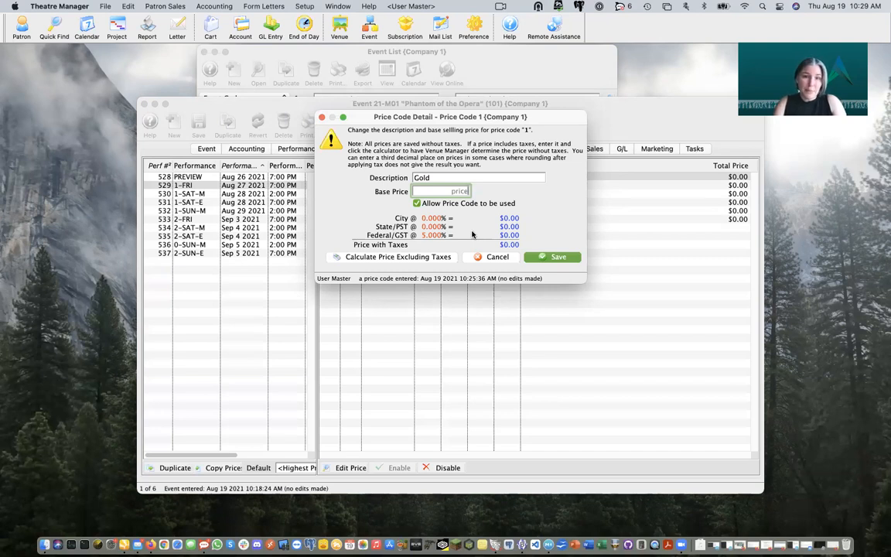
text(20)
key(Tab)
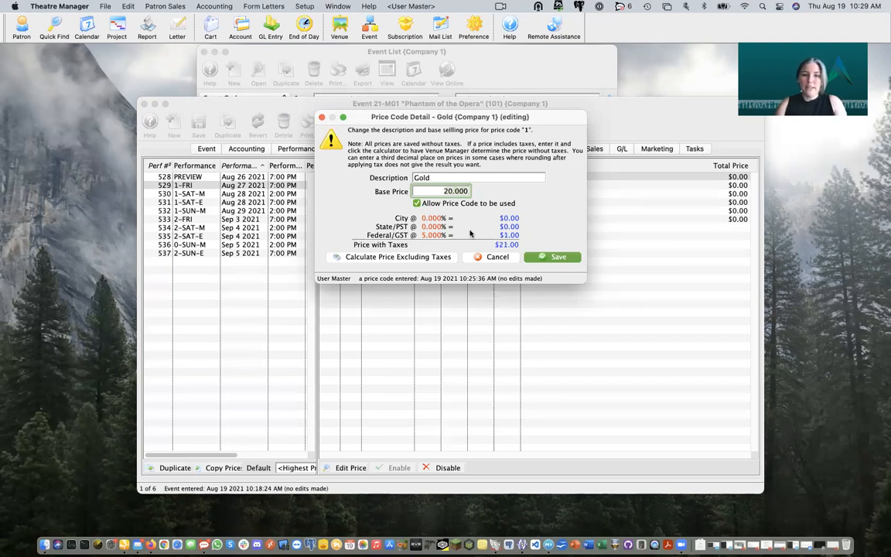
click(412, 258)
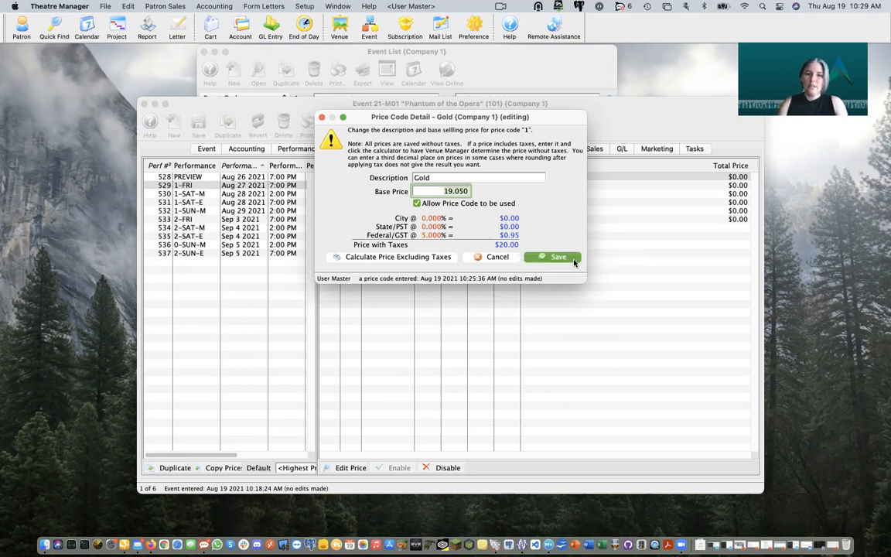
click(552, 256)
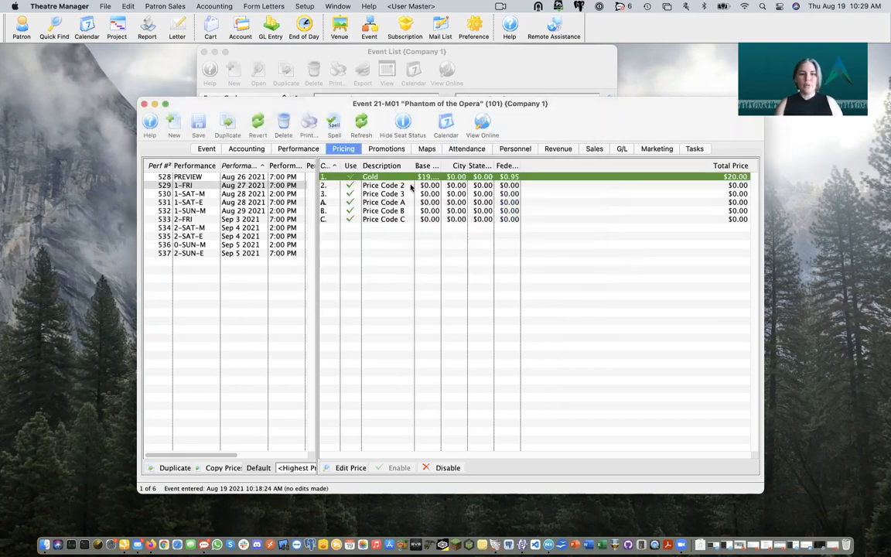
Describe the 1-FRI performance's price code 2 as Silver, priced at $15.00 including taxes, and save it.
double_click(369, 186)
text(Silver)
key(Tab)
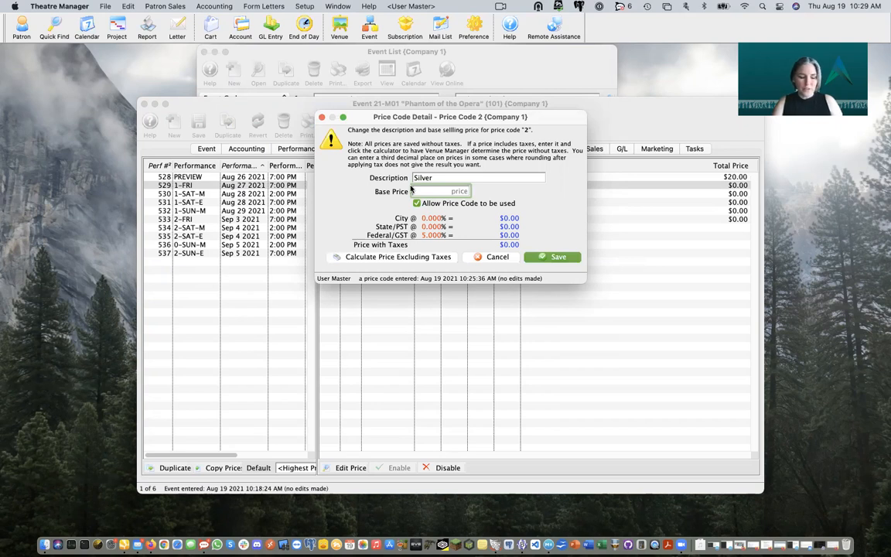
text(15)
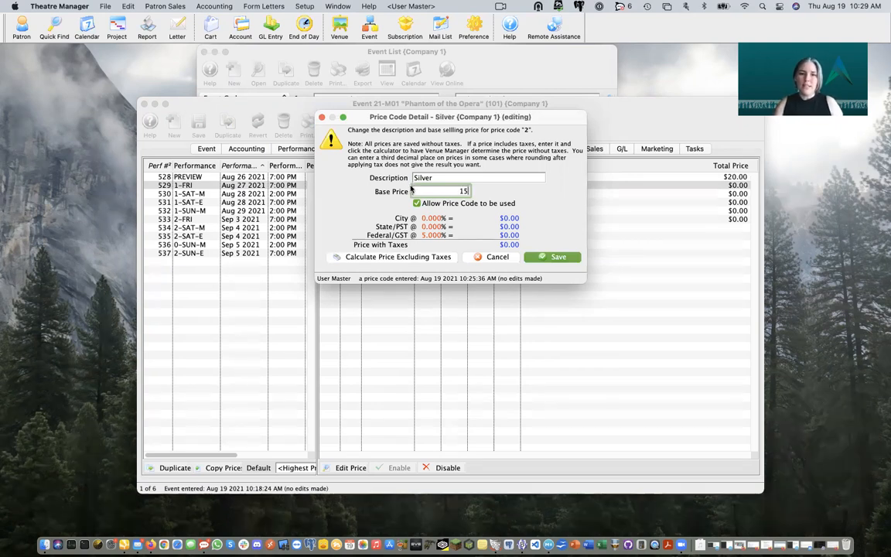
click(440, 258)
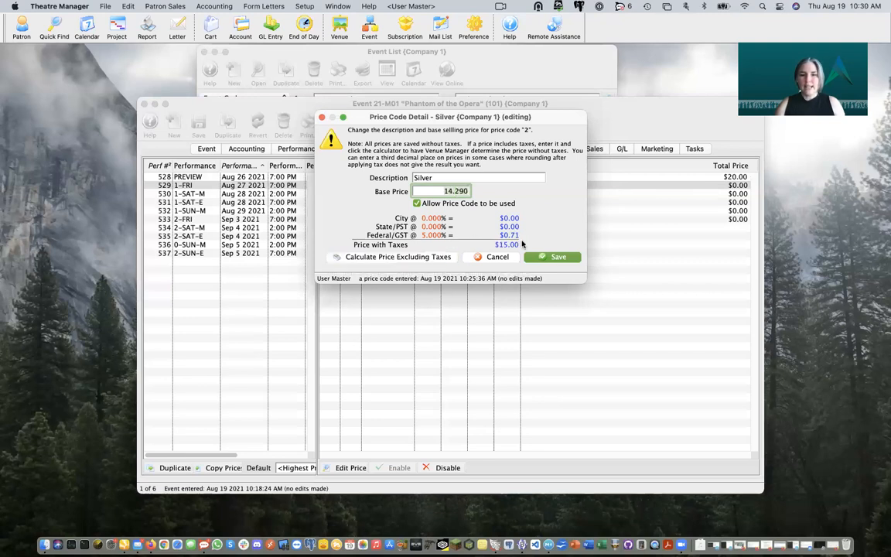
click(558, 260)
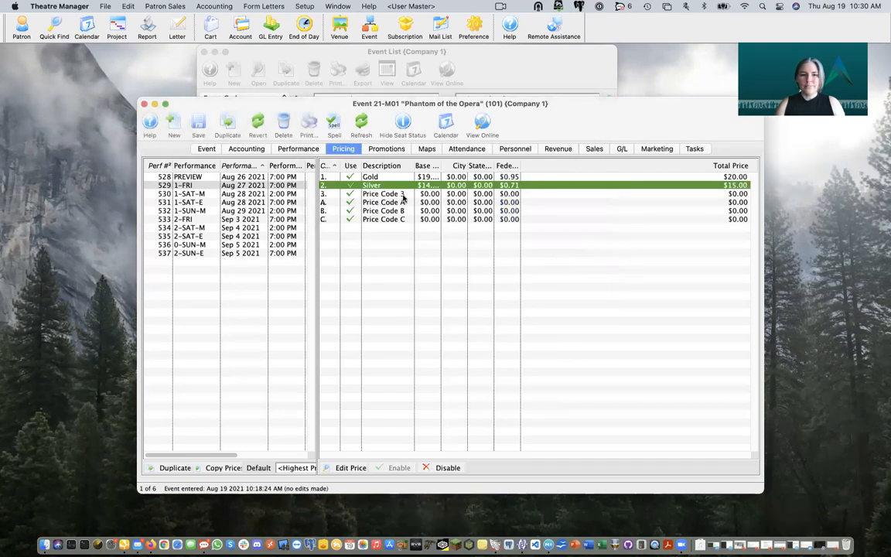
Describe the 1-FRI performance's price code 3 as Bronse, priced at $10.00 including taxes, and save it.
double_click(402, 194)
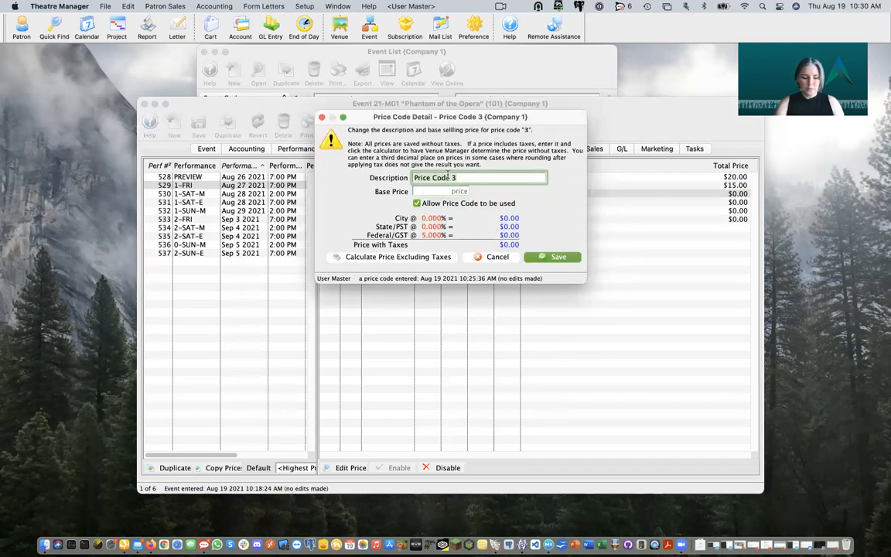
text(BRONSE)
key(Tab)
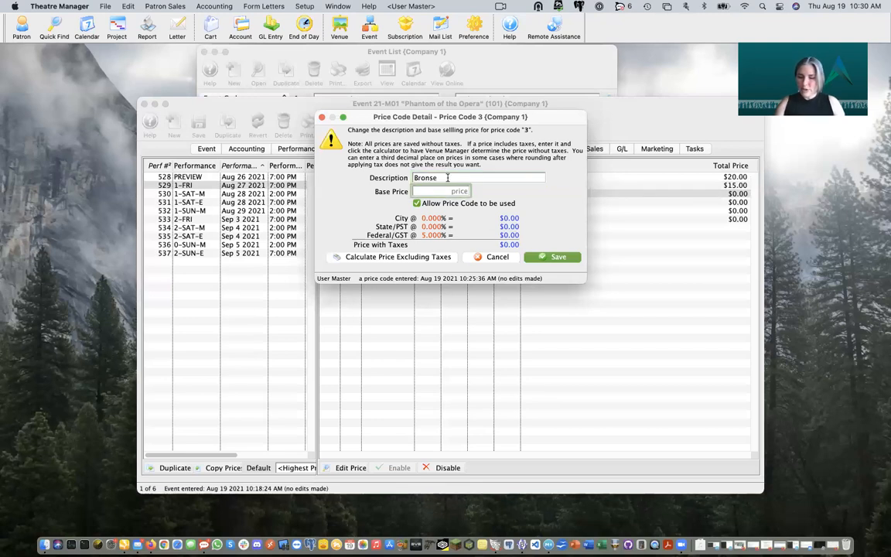
text(10)
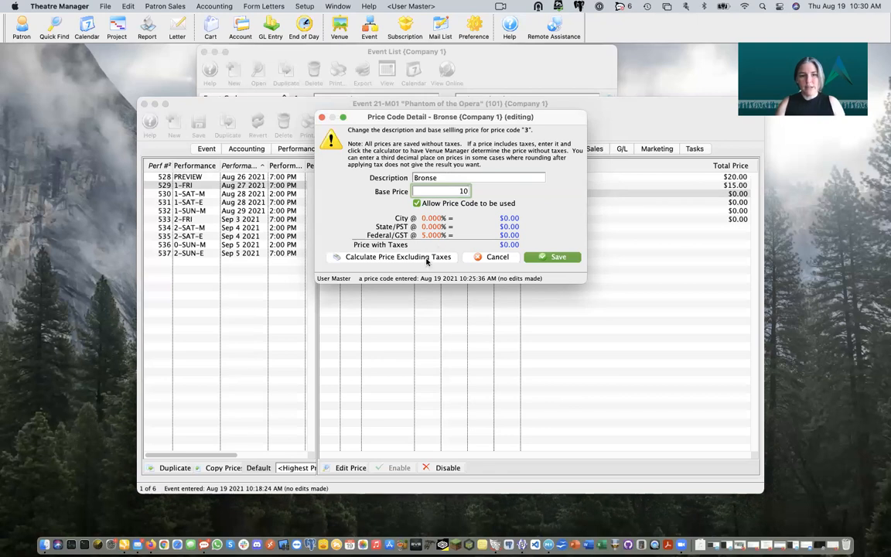
click(426, 258)
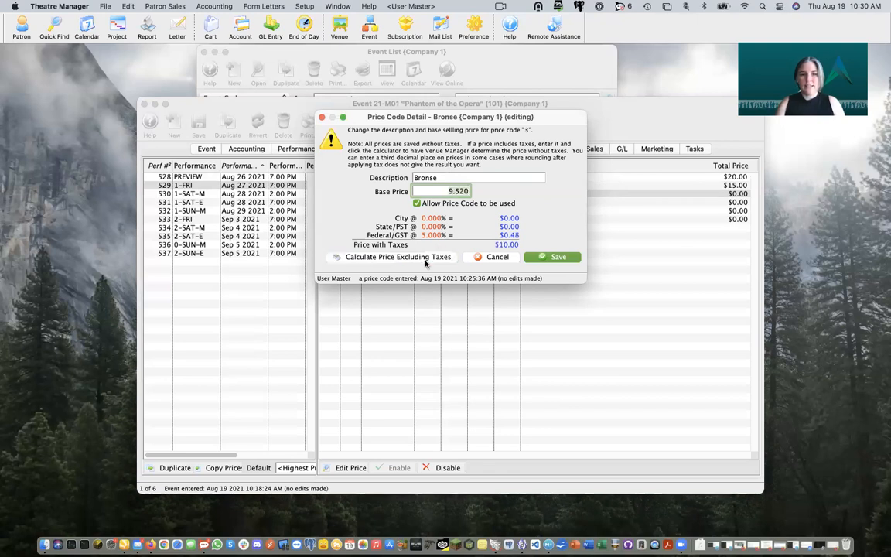
click(555, 258)
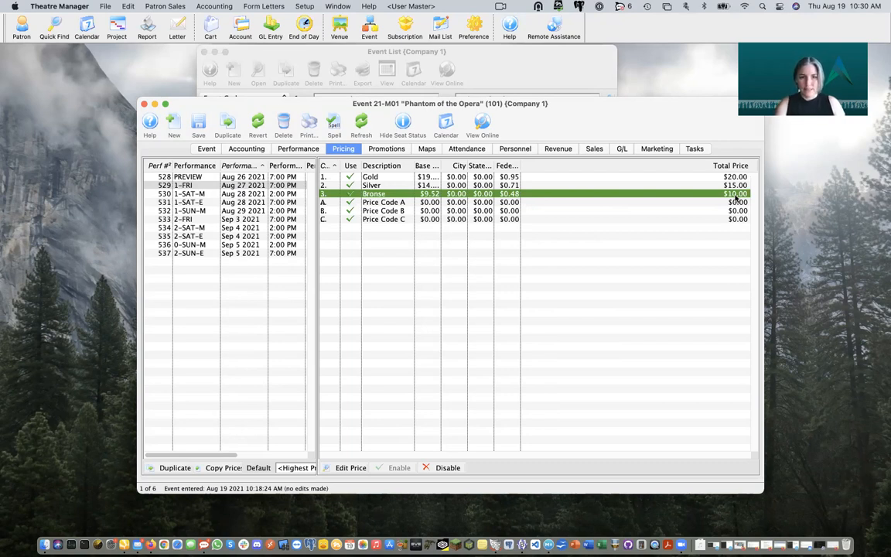
Describe the 1-FRI performance's price code A as Regular Gold, priced at $30.00 including taxes, and save it.
click(402, 204)
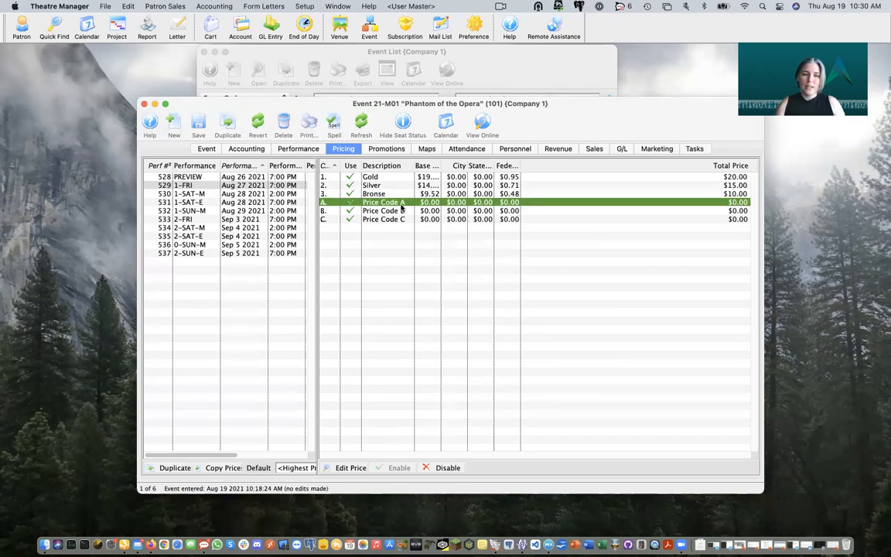
double_click(401, 204)
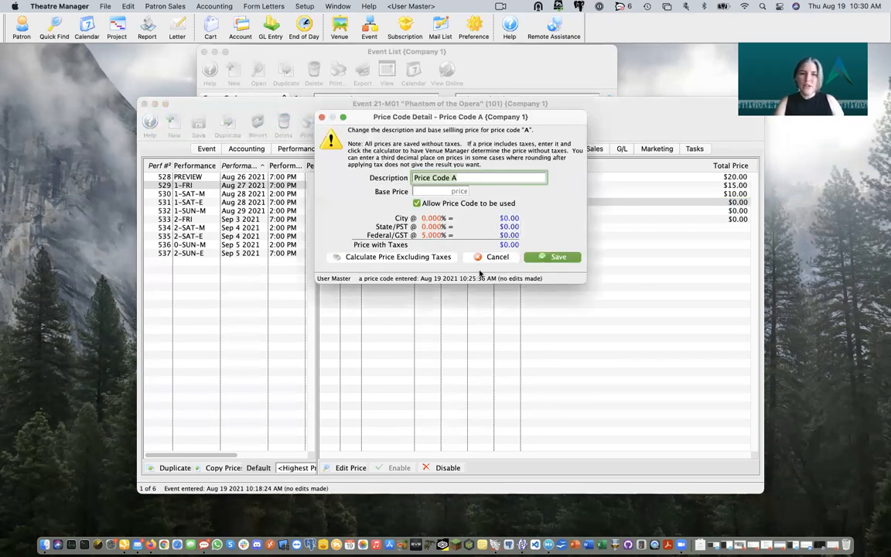
text(RE)
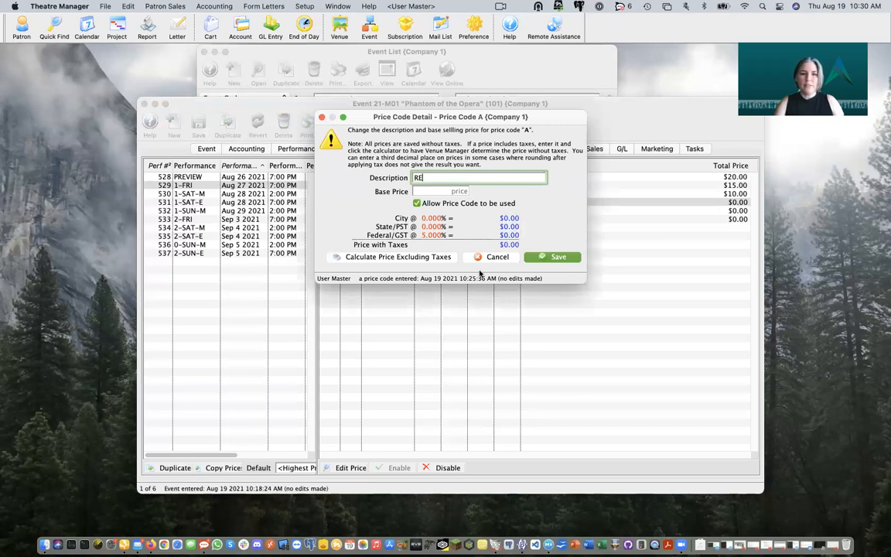
text(GULAR GOLD)
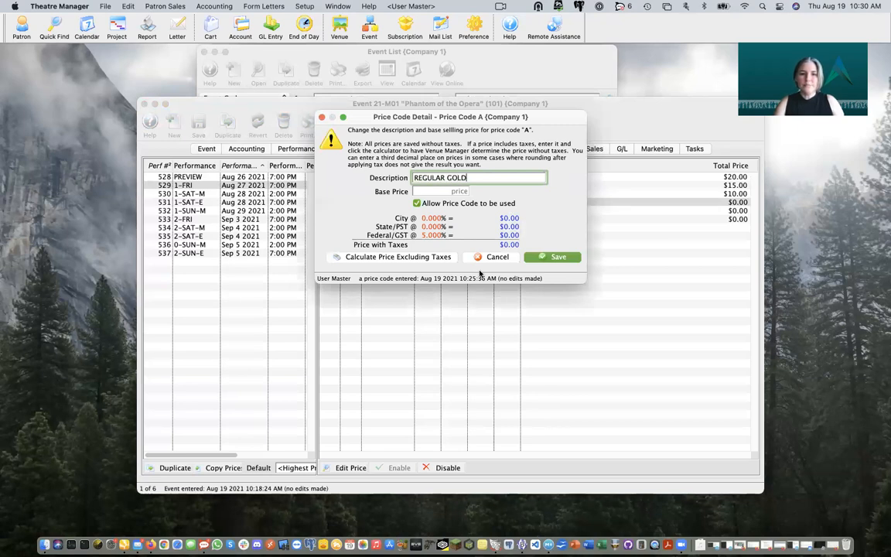
key(Tab)
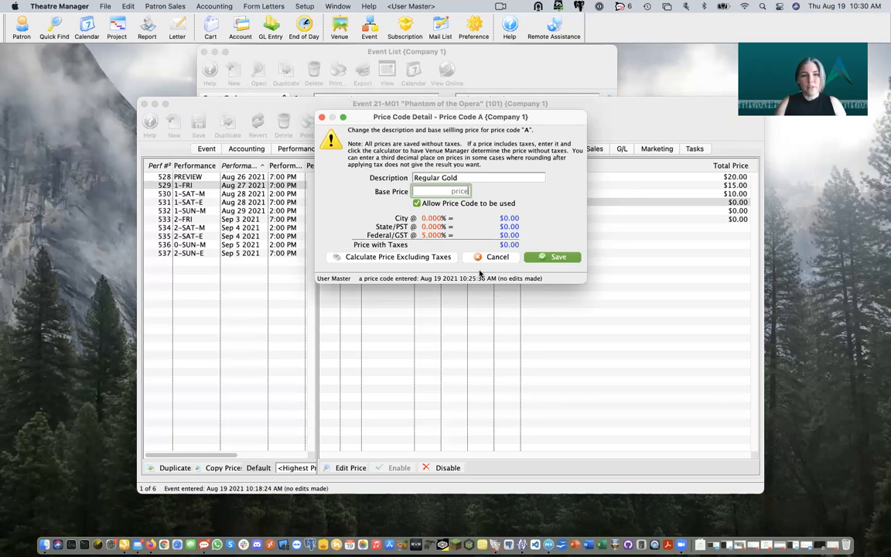
text(30)
key(Tab)
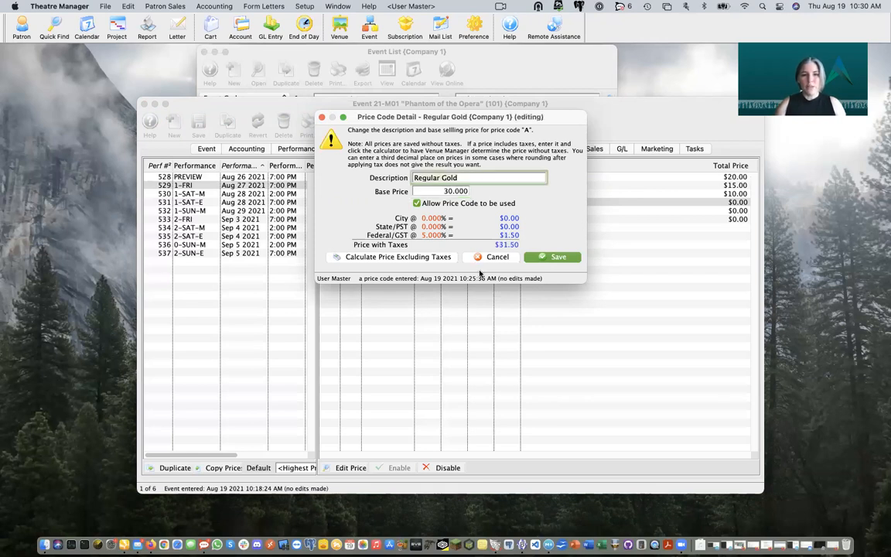
click(423, 257)
click(562, 256)
Describe the 1-FRI performance's price code B as Regular Silver, priced at $25.00 including taxes, and save it.
click(398, 211)
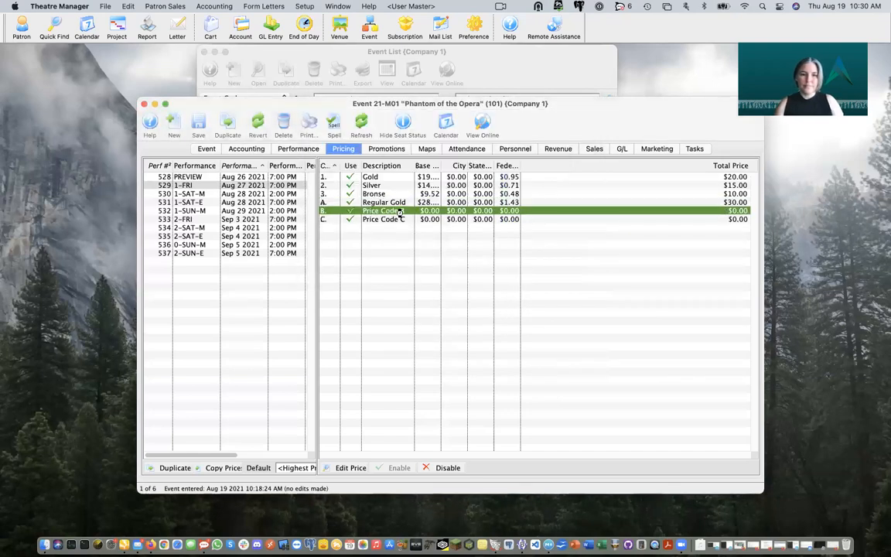
key(Return)
text(REGUL)
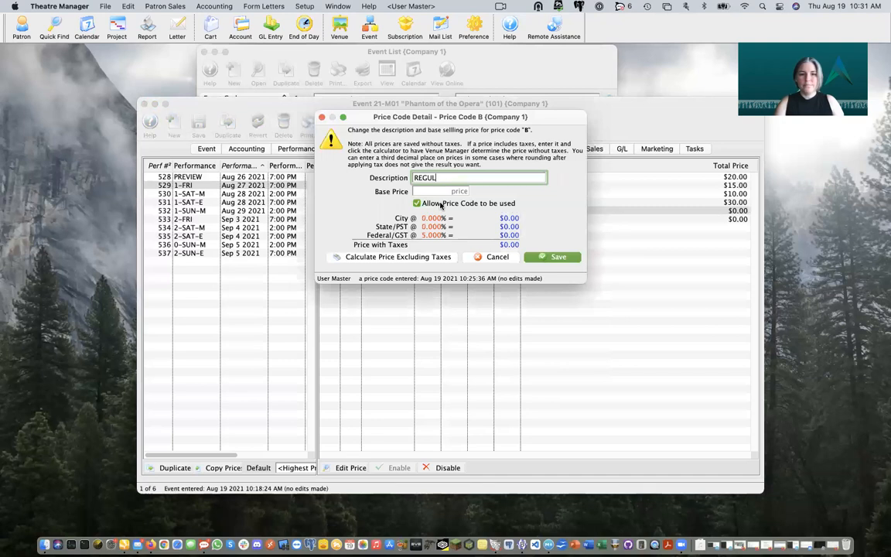
text(AR SILVR)
key(BackSpace)
text(ER)
key(Tab)
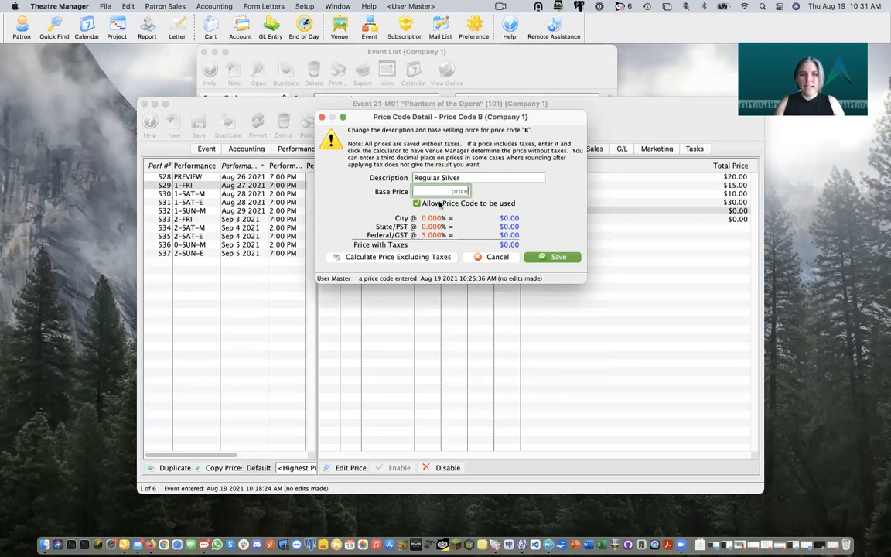
text(25)
click(413, 256)
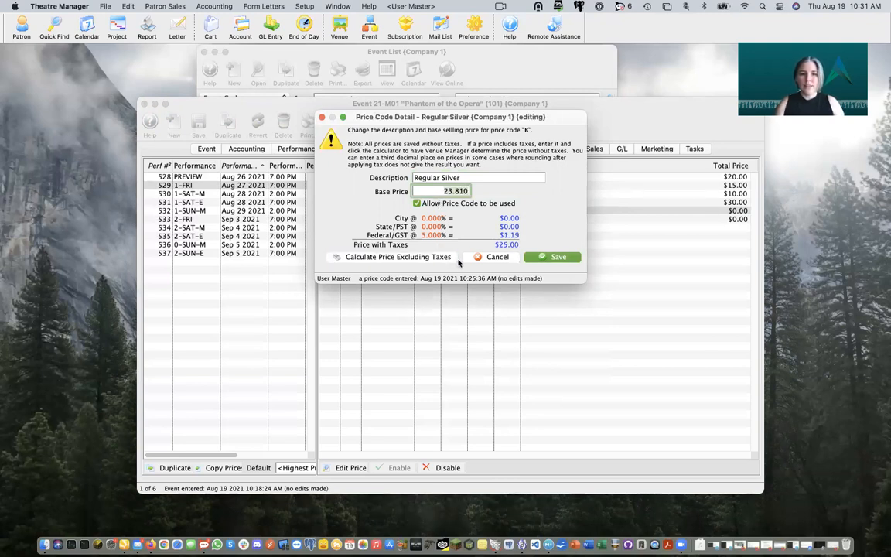
click(567, 257)
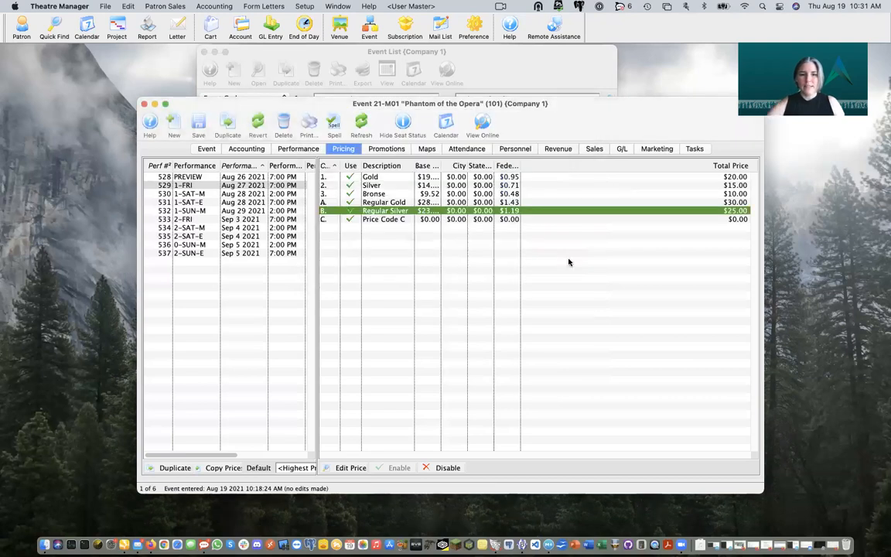
Describe the 1-FRI performance's price code C as Regular Bronse, priced at $20.00 including taxes, and save it.
double_click(448, 219)
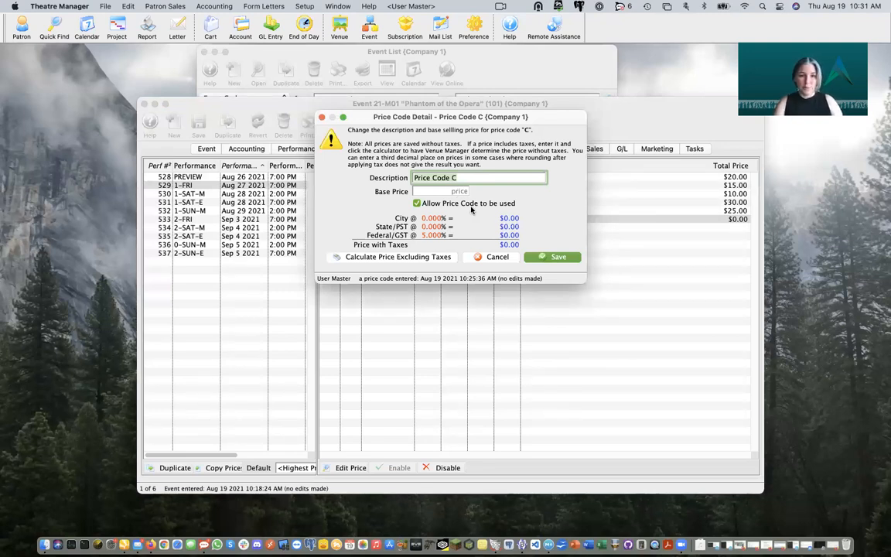
text(REGULAR )
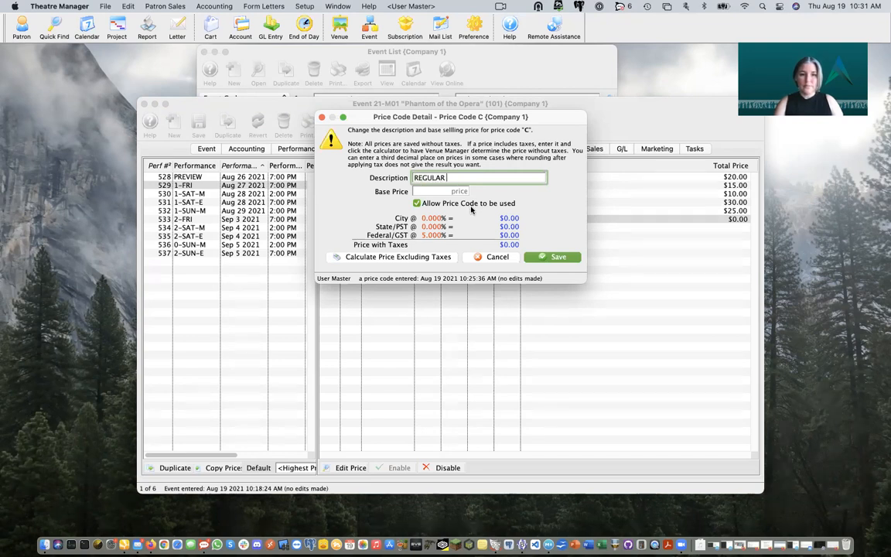
text(BRONSE)
key(Tab)
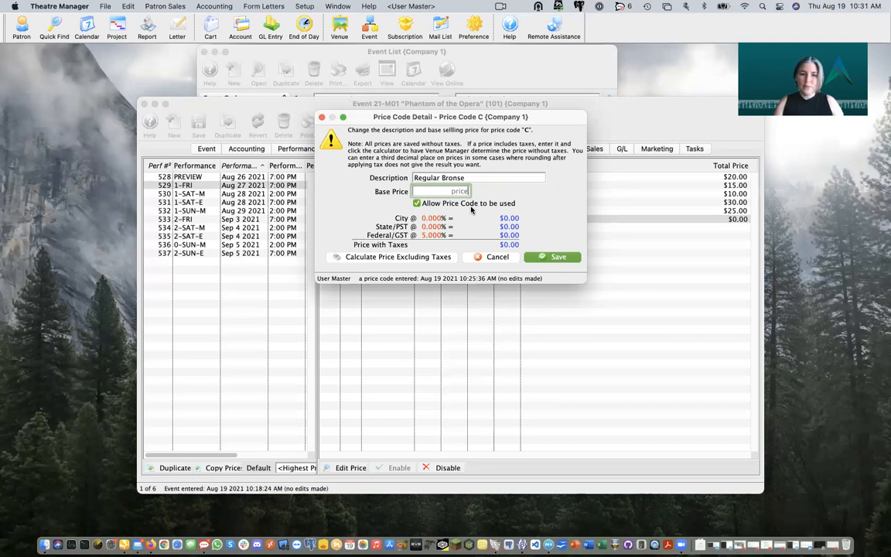
text(20)
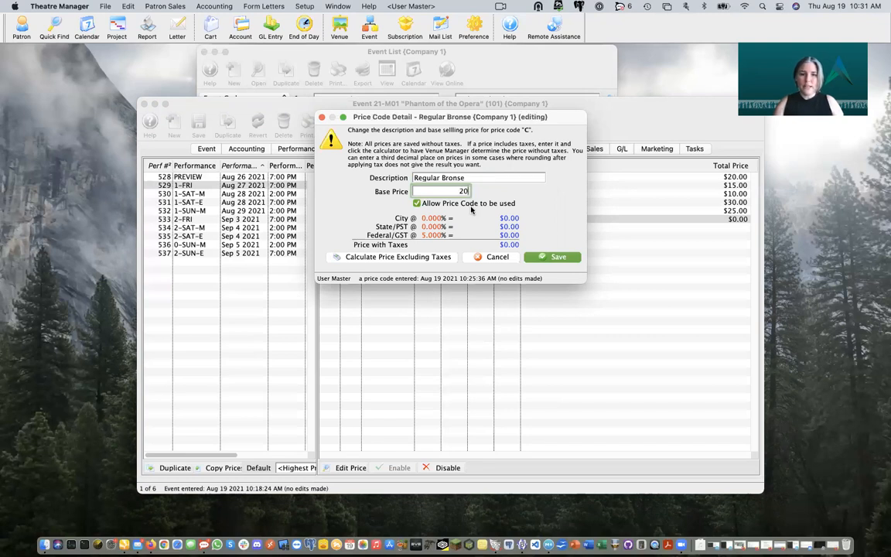
click(426, 256)
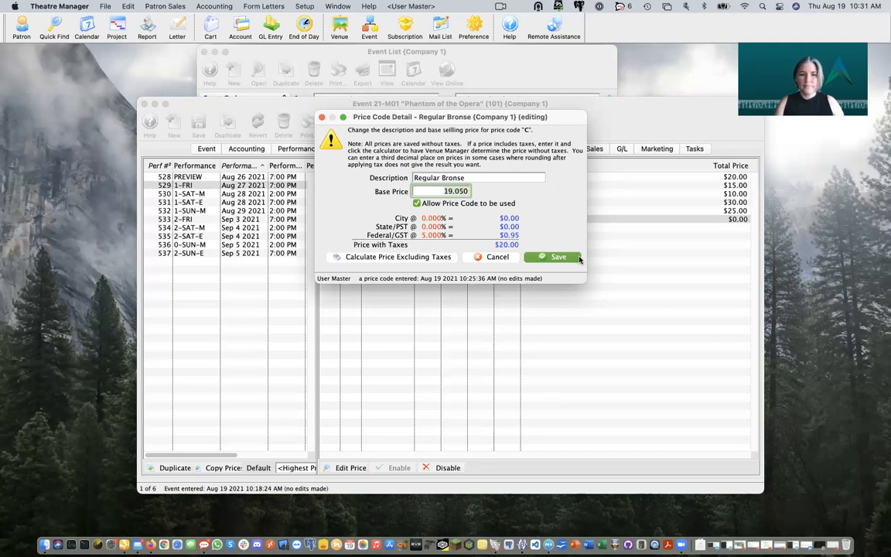
Examine the price codes of the individual performances from 1-FRI through 2-SAT-M.
click(267, 193)
click(287, 185)
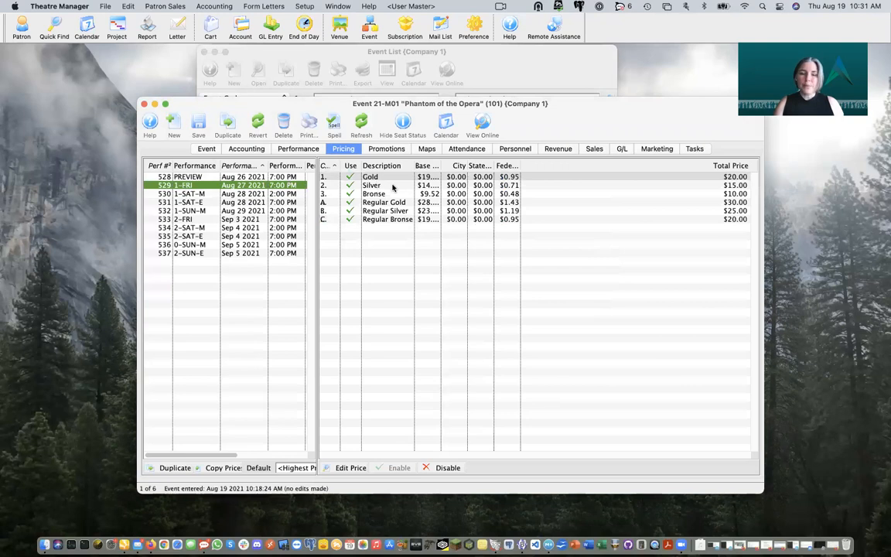
click(287, 195)
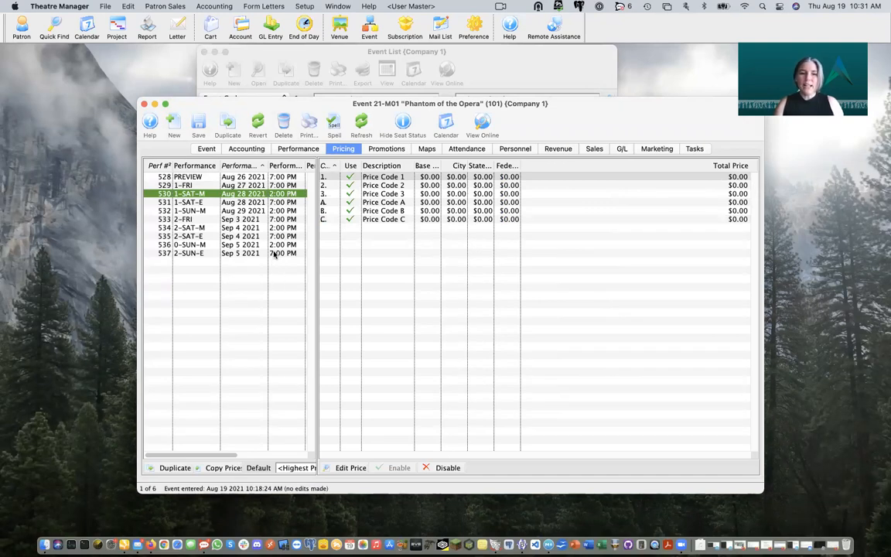
click(292, 203)
click(292, 211)
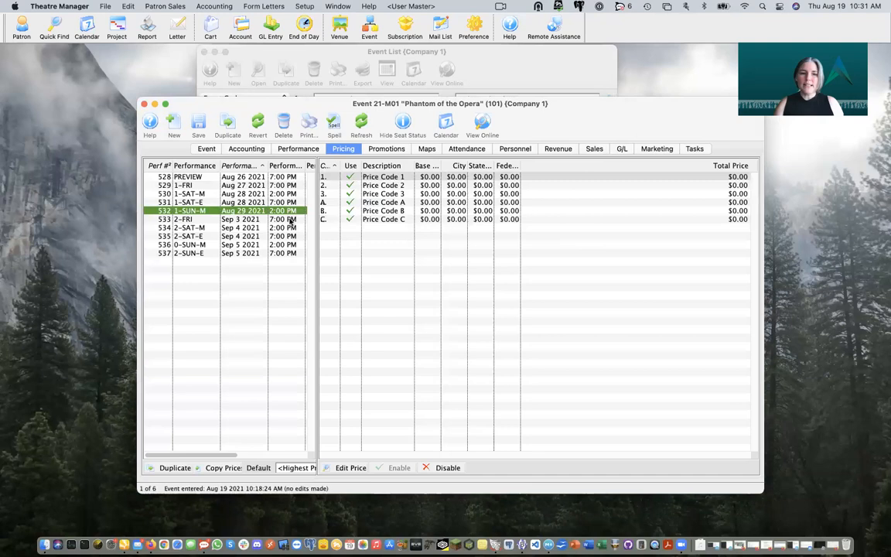
click(290, 221)
click(291, 228)
Select the performances 1-SAT-M through 2-SUN-E and open the Copy Price Wizard for them.
click(289, 193)
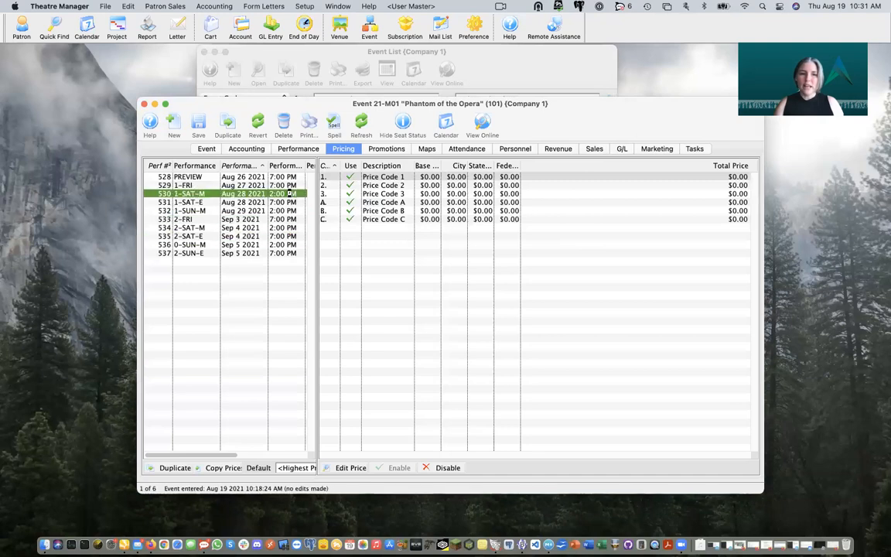
shift+click(255, 253)
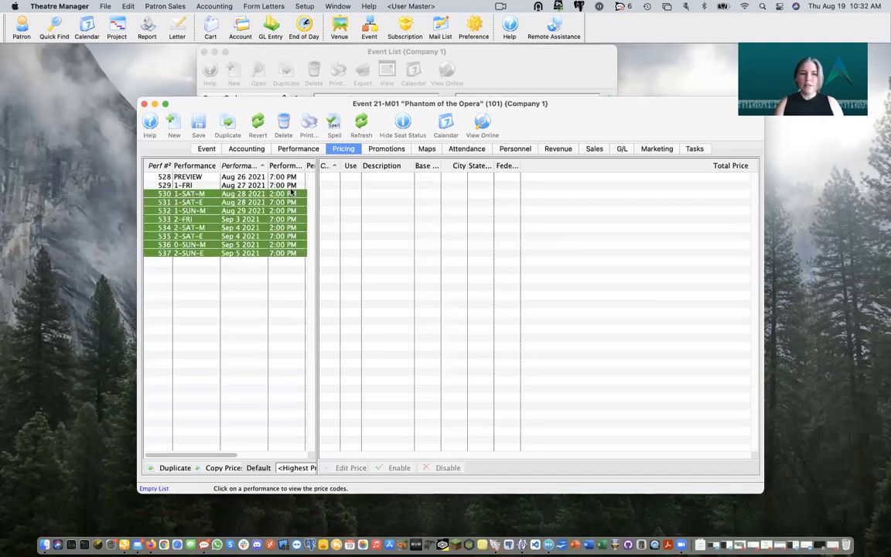
click(223, 468)
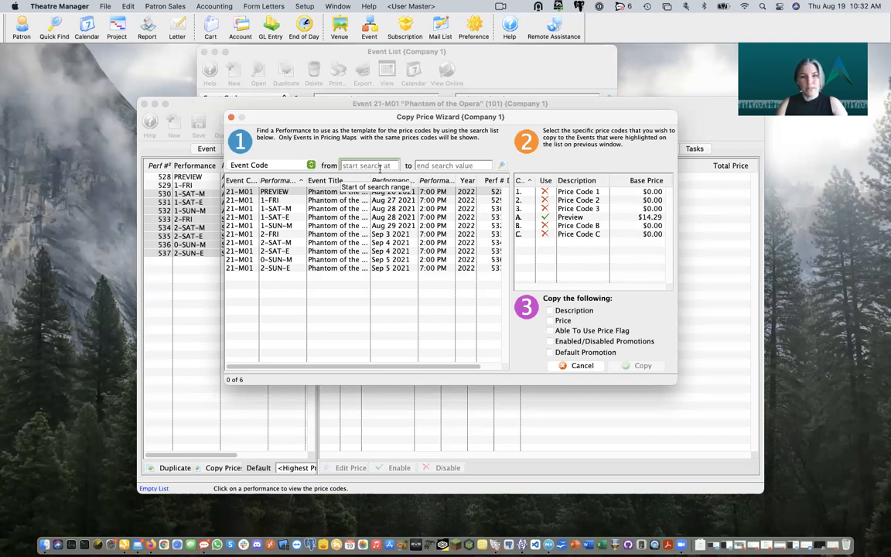
Enter 21-M as the Event Code search range in the wizard and choose the 1-FRI performance as the price template.
text(21)
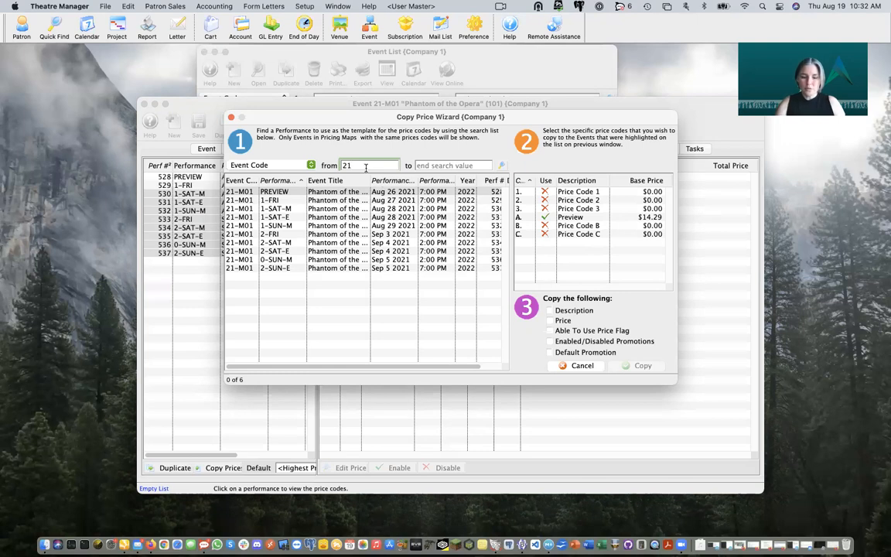
text(-M)
key(Tab)
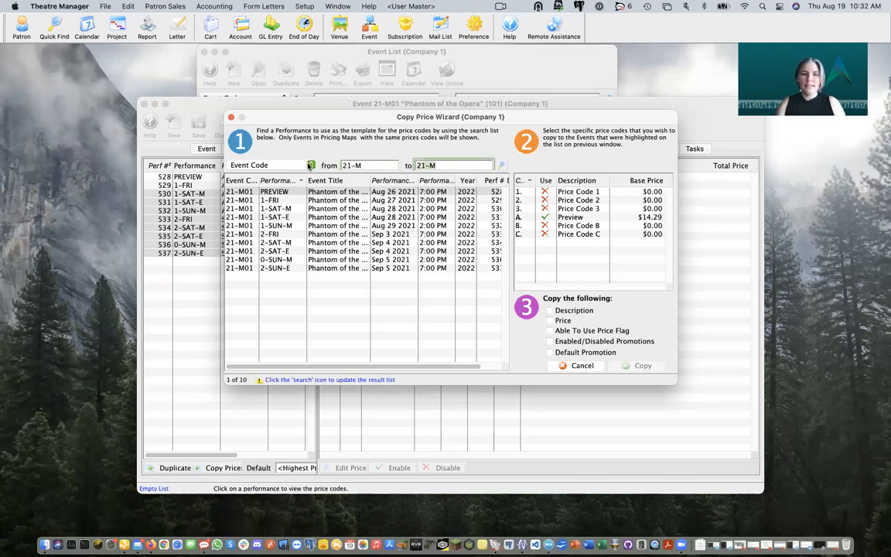
click(277, 166)
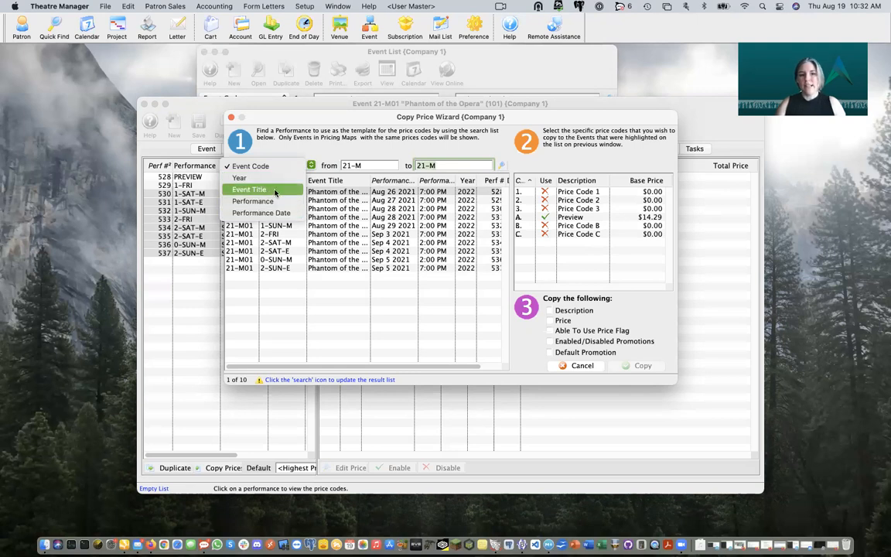
click(252, 166)
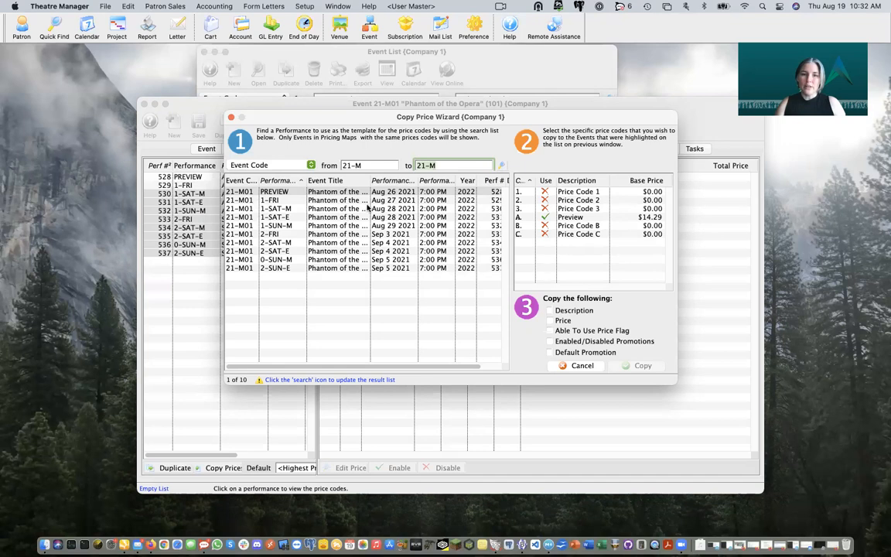
click(339, 200)
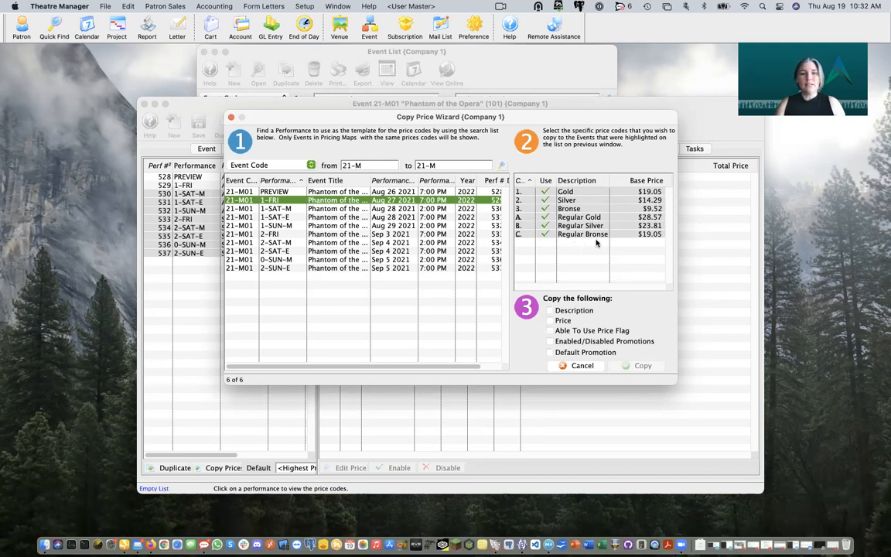
Reduce the price codes chosen for copying to Silver alone and add the other five back to the selection.
click(570, 200)
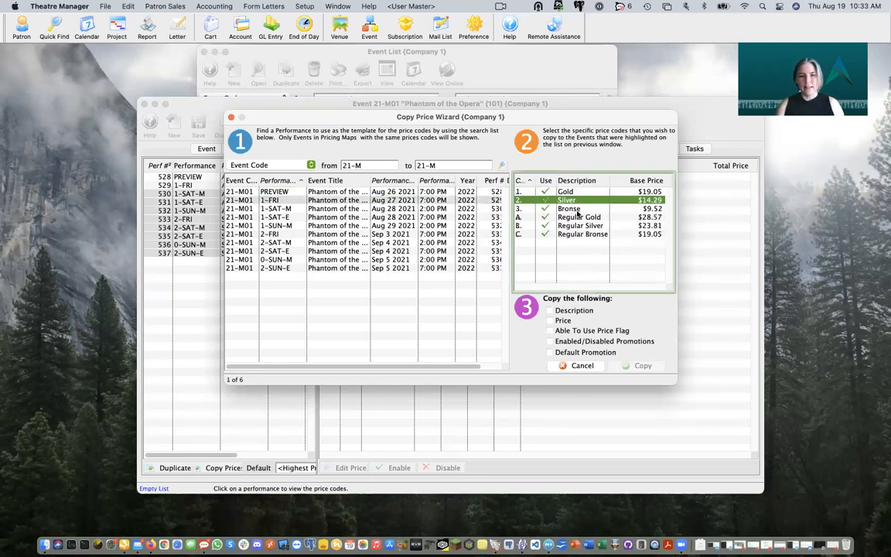
click(572, 209)
right_click(578, 191)
click(576, 209)
key(shift+Down)
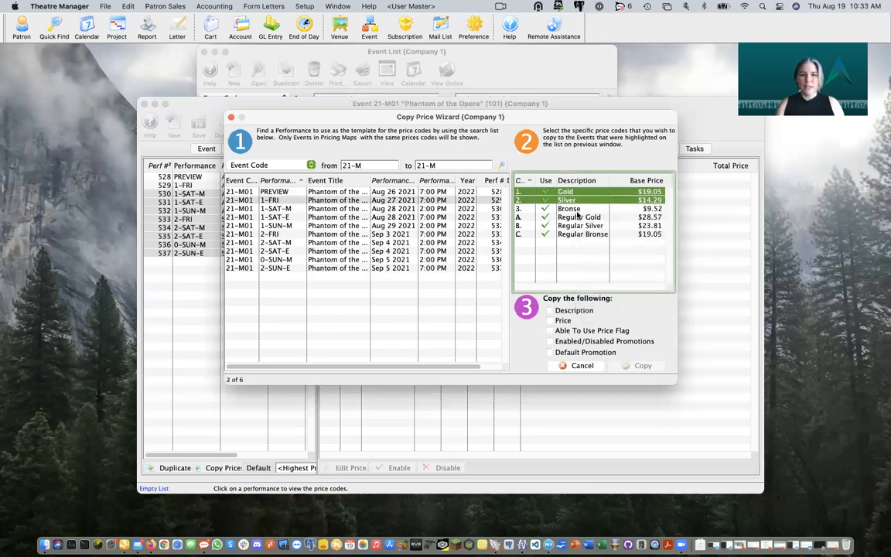
super+click(575, 209)
super+click(573, 225)
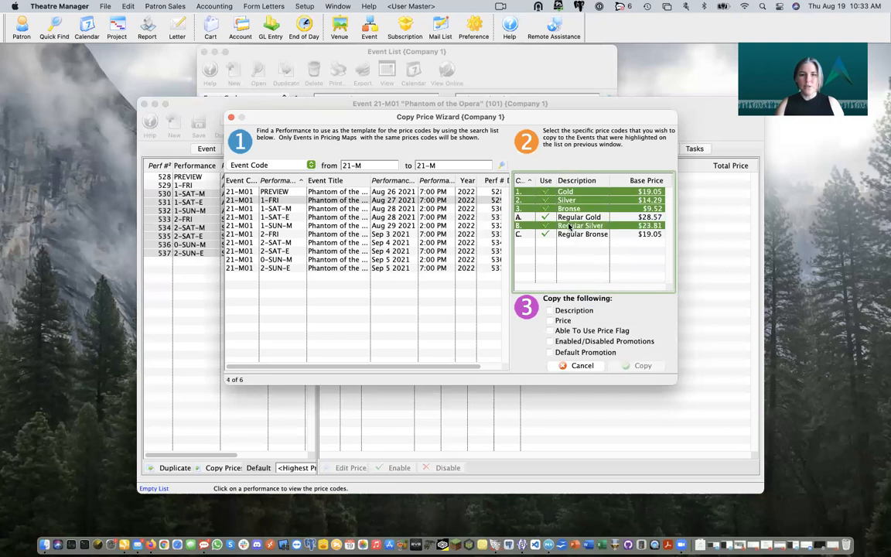
super+click(574, 234)
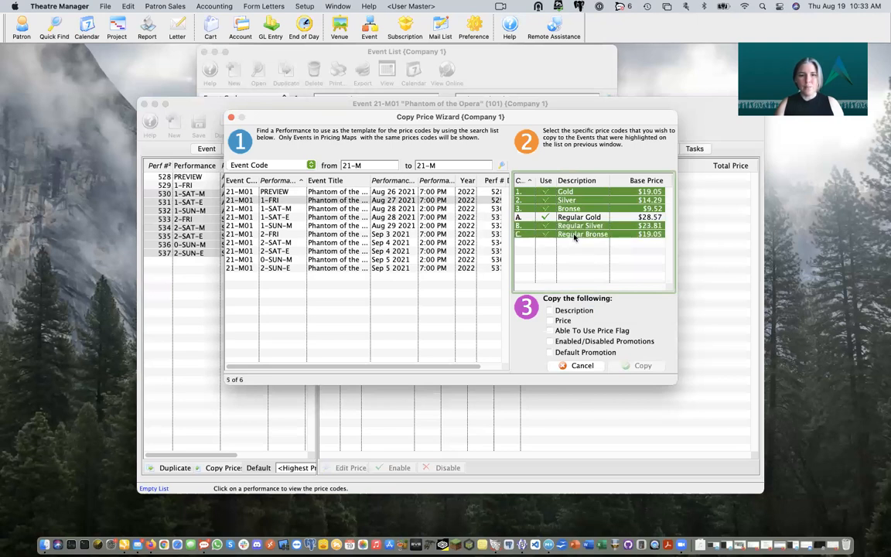
super+click(583, 217)
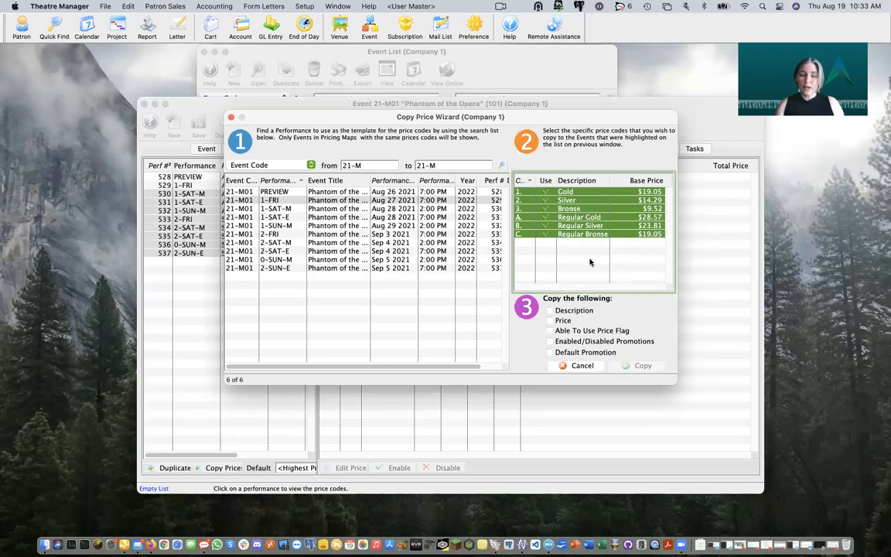
Copy the Description, Price and Able To Use Price Flag of the chosen price codes to the selected performances, leaving out the promotion settings.
click(573, 310)
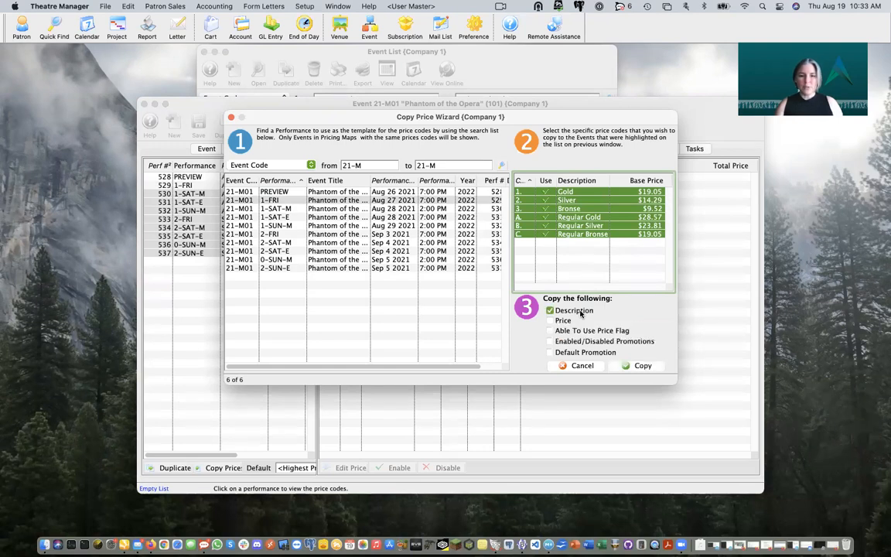
click(565, 321)
click(580, 332)
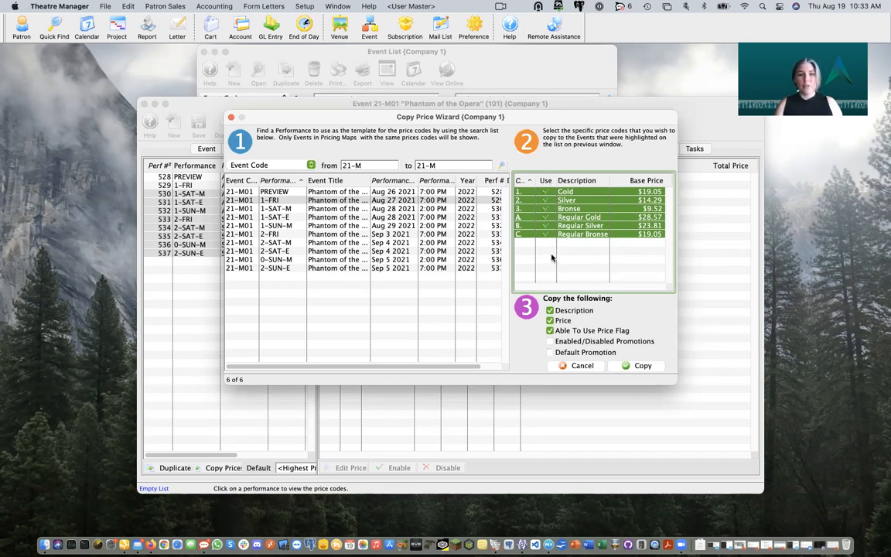
click(551, 342)
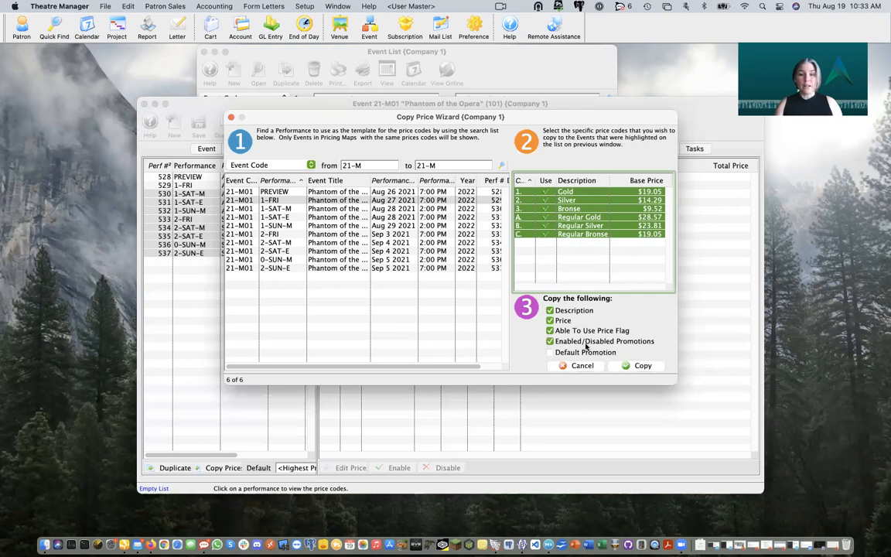
click(586, 343)
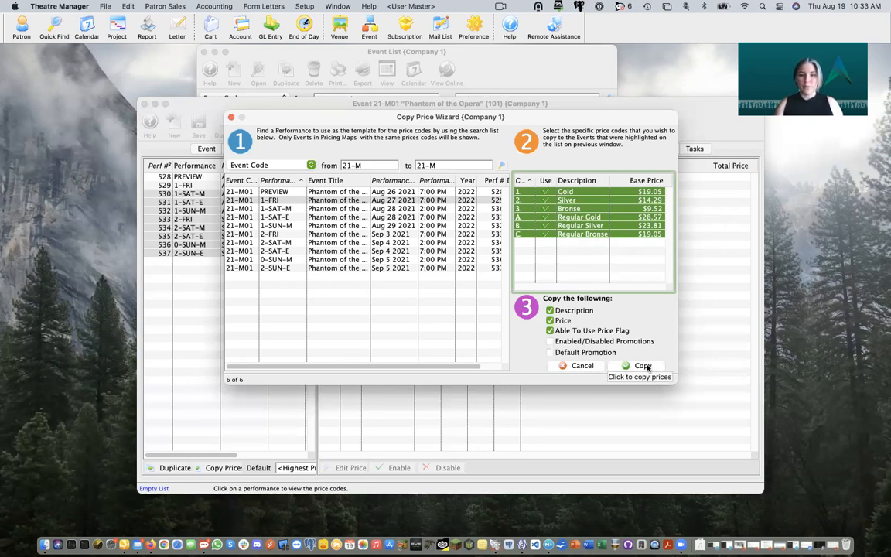
click(647, 368)
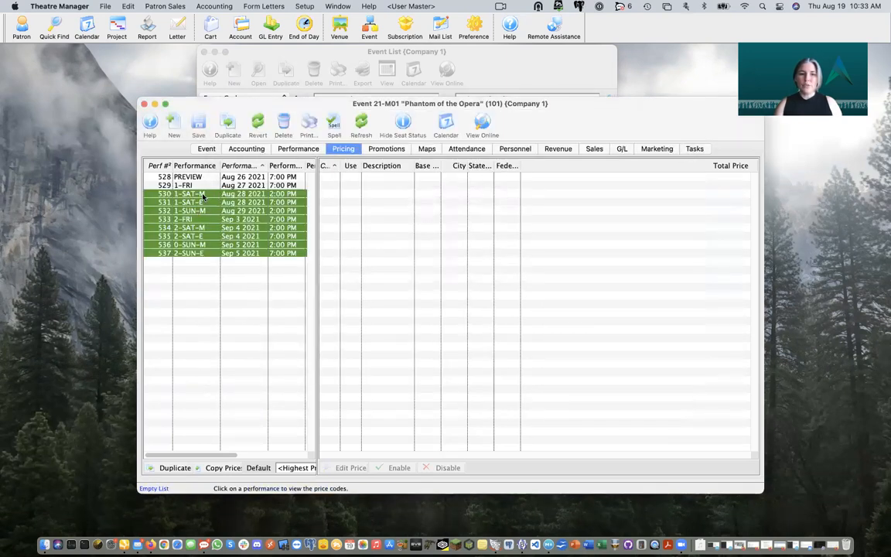
Examine the price codes of the 1-SUN-M performance and view the details of its Gold price code without changing it.
click(250, 211)
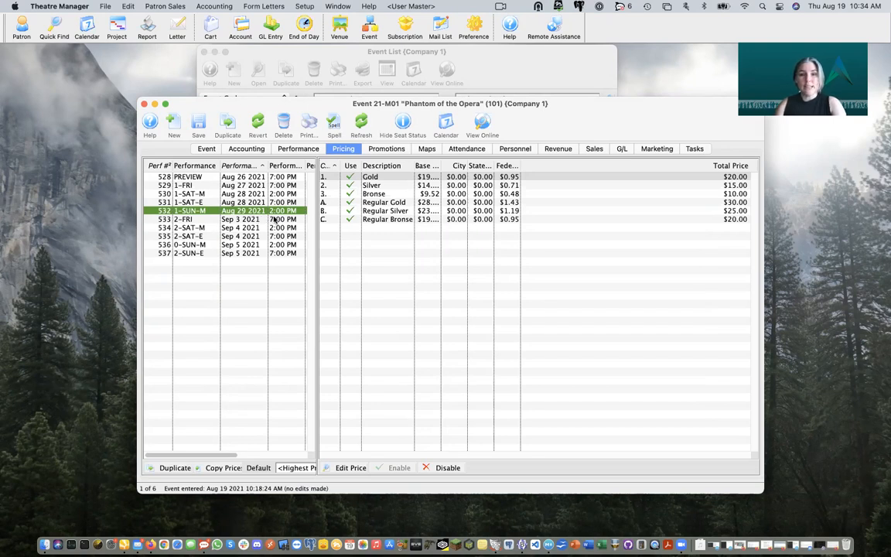
click(505, 178)
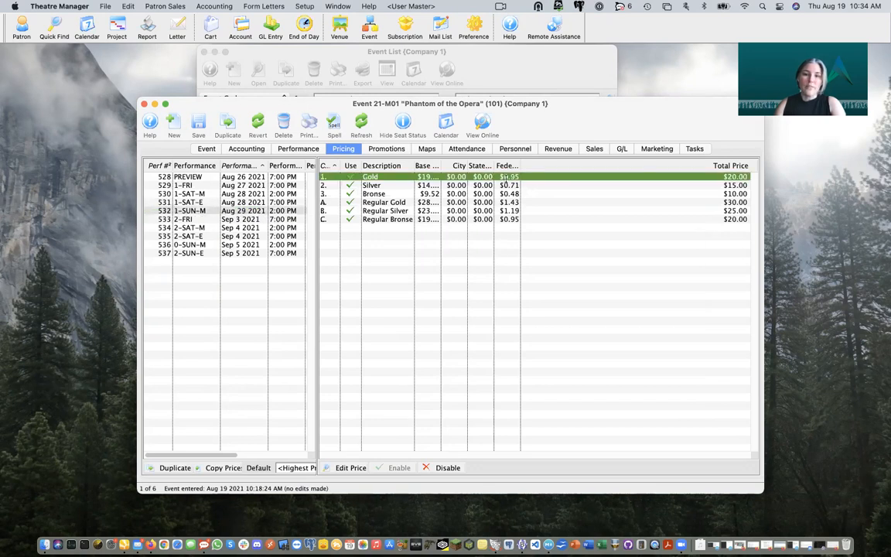
double_click(505, 178)
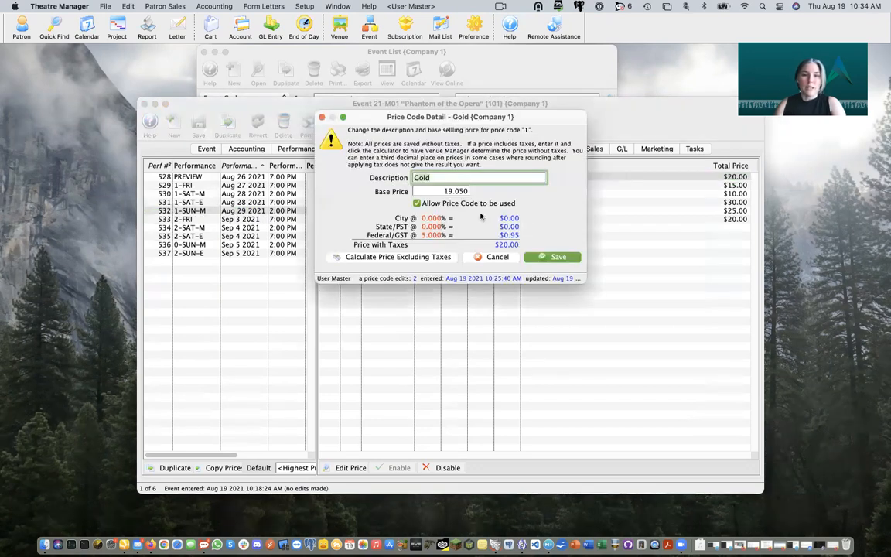
click(494, 256)
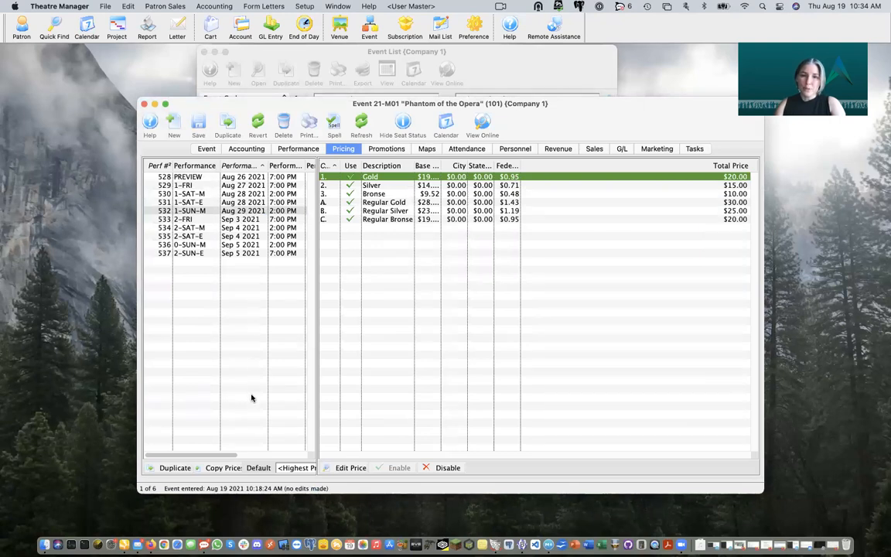
Select the Sunday matinees 1-SUN-M and 0-SUN-M together, and review the price codes of 1-SAT-E, 2-FRI, 2-SAT-E and 2-SUN-E.
click(235, 210)
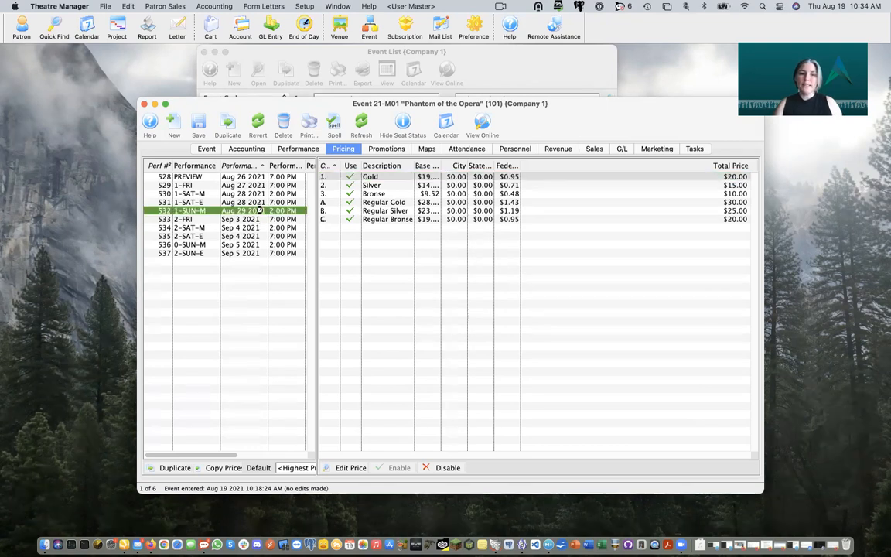
super+click(253, 245)
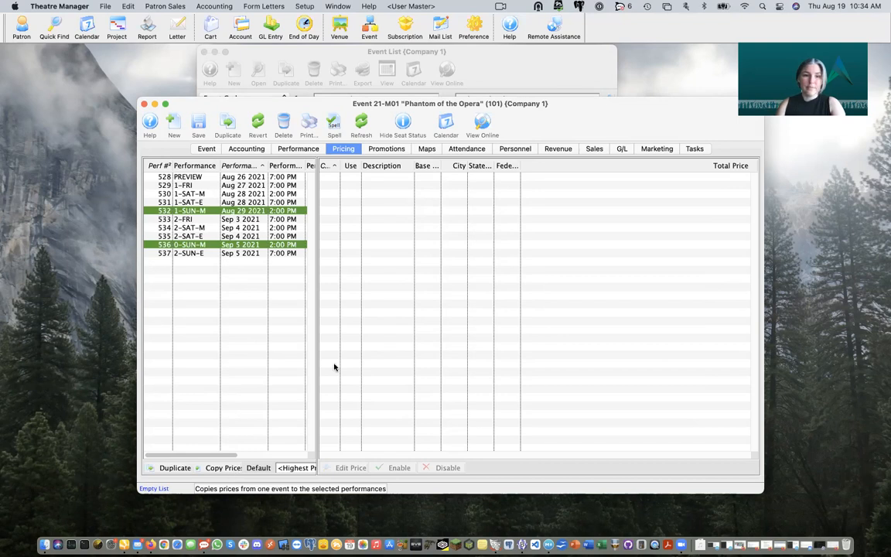
click(283, 201)
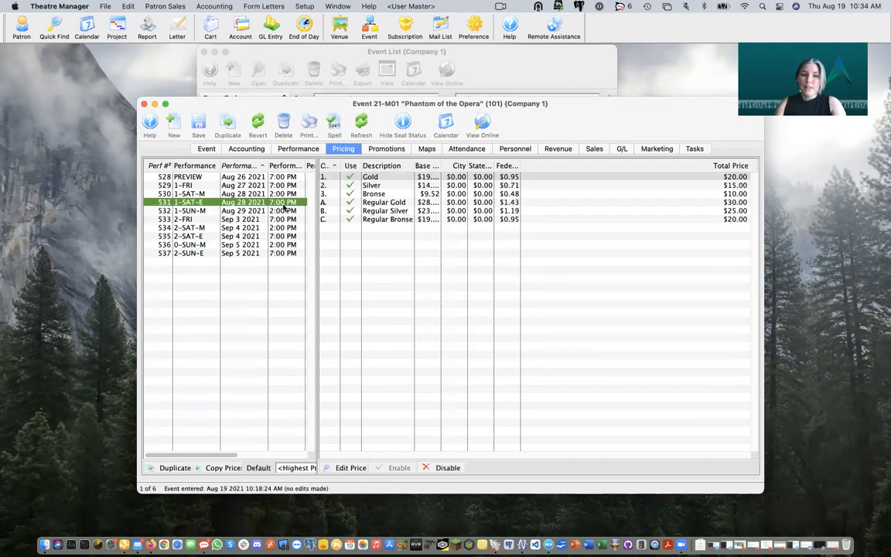
click(286, 220)
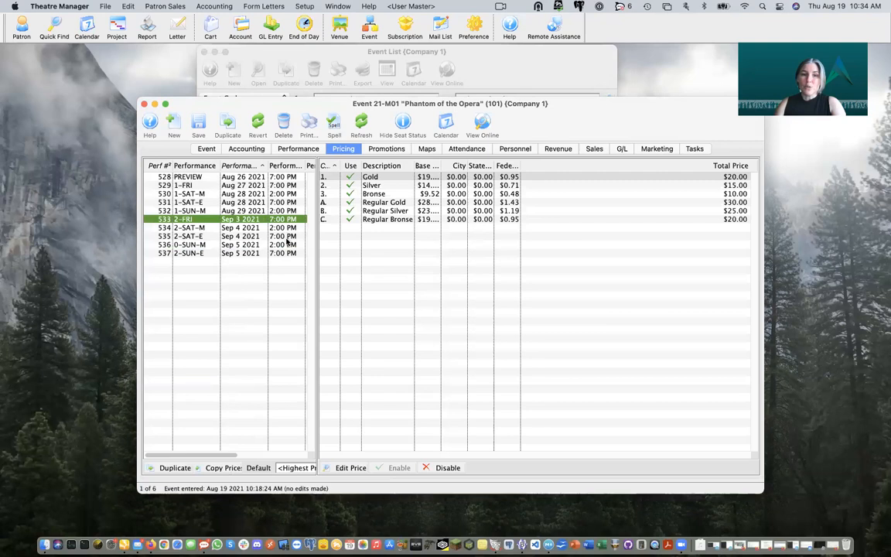
click(285, 236)
click(286, 254)
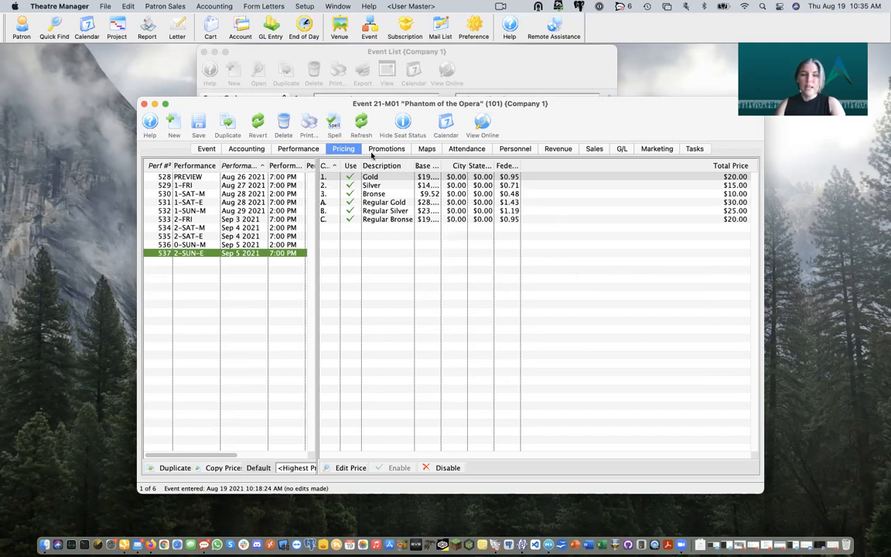
Disable every promotion for the PREVIEW performance except Comp-Artist, Comp-Media, Comp-Staff and Regular.
click(393, 149)
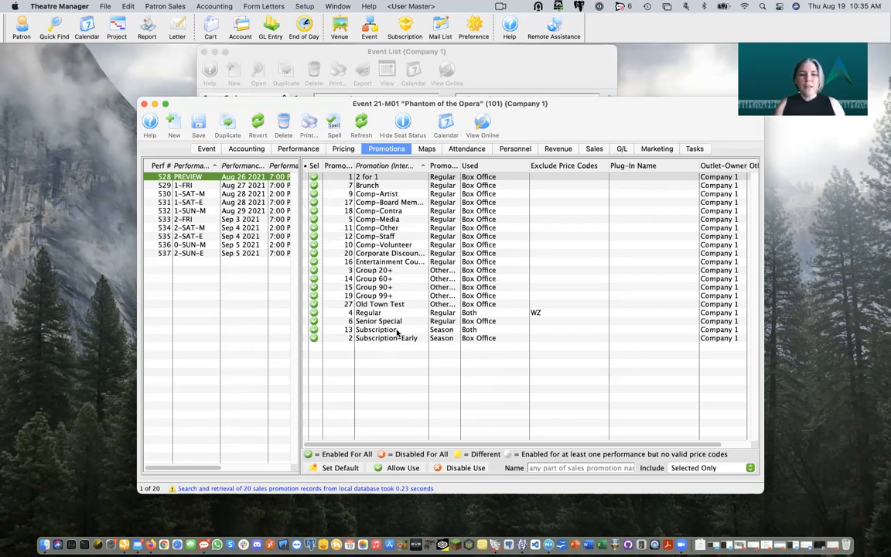
click(408, 178)
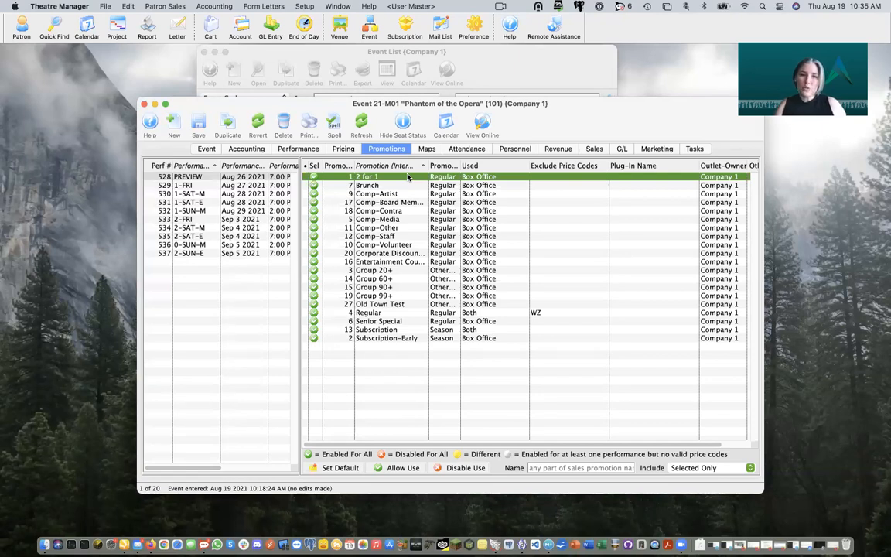
key(super+a)
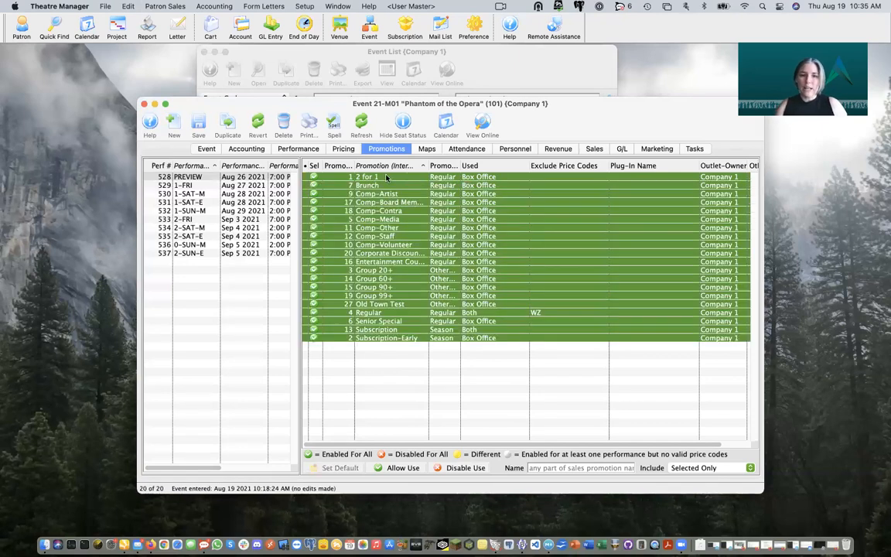
click(392, 178)
key(super+a)
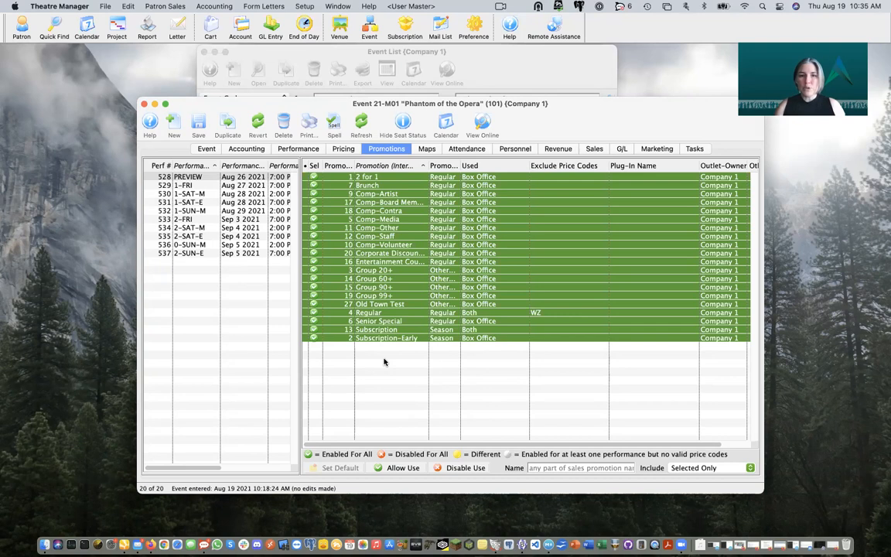
super+click(401, 313)
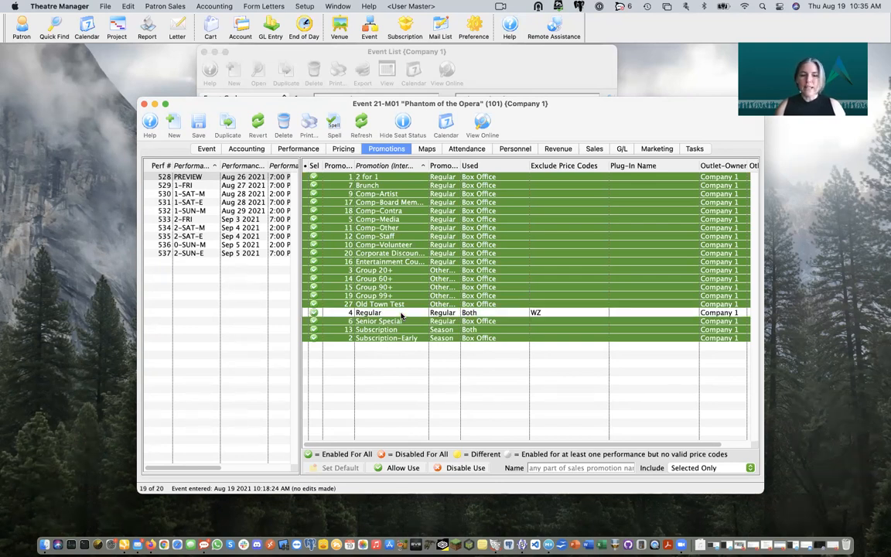
super+click(399, 219)
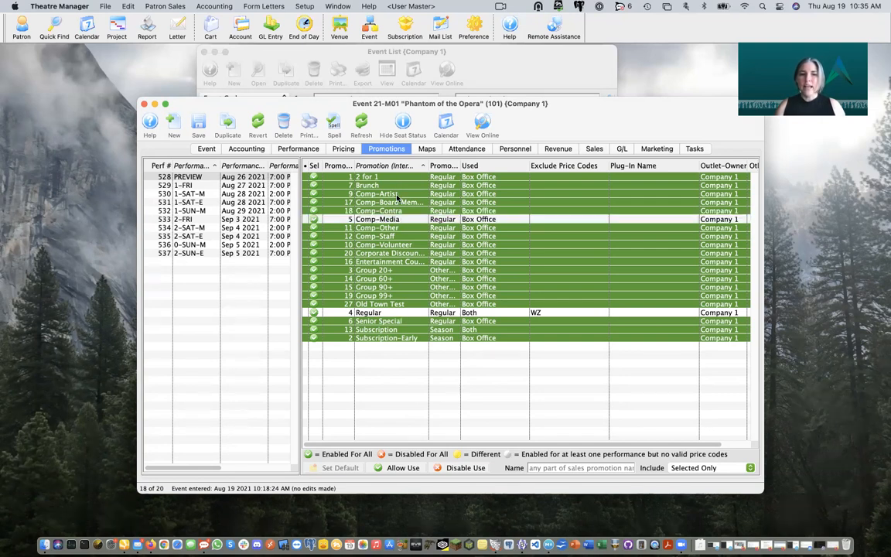
super+click(397, 194)
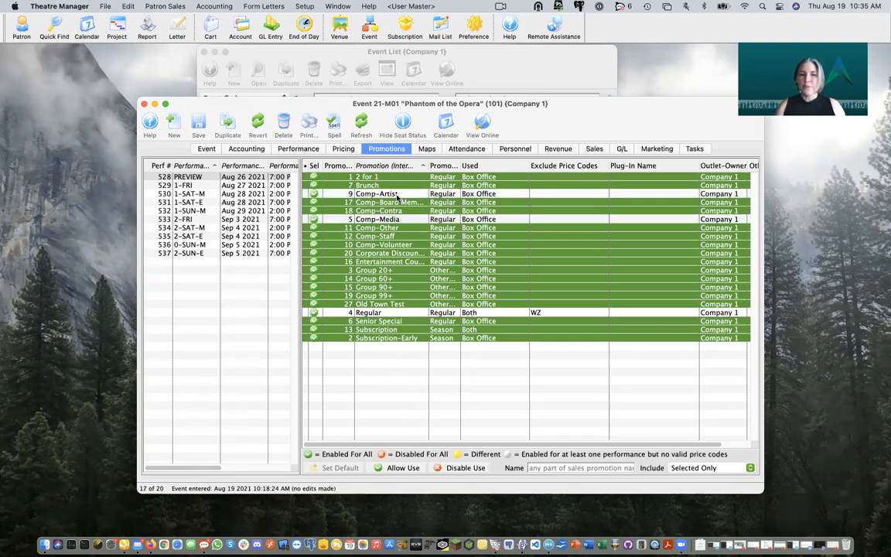
super+click(394, 236)
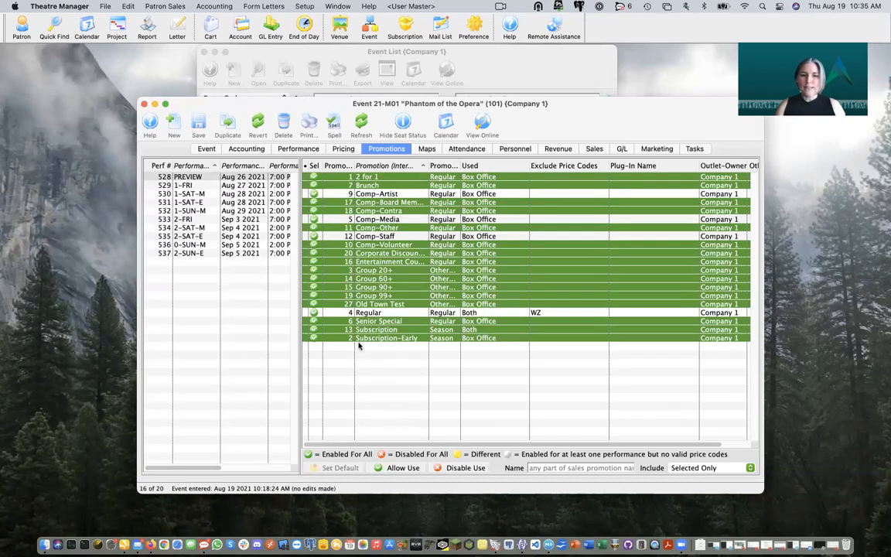
click(457, 471)
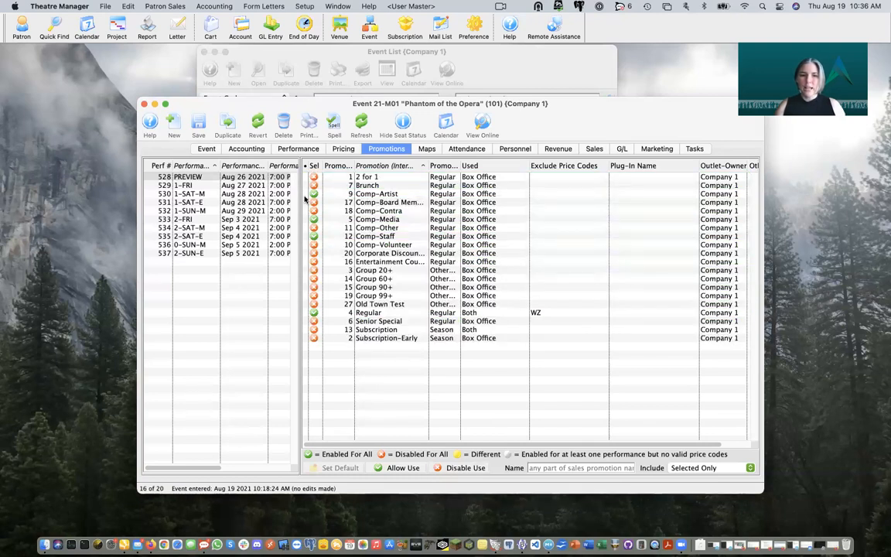
Include all promotions in the PREVIEW list, allow the use of promotion 17 for board member comps, and limit the list to Selected Only again.
click(256, 177)
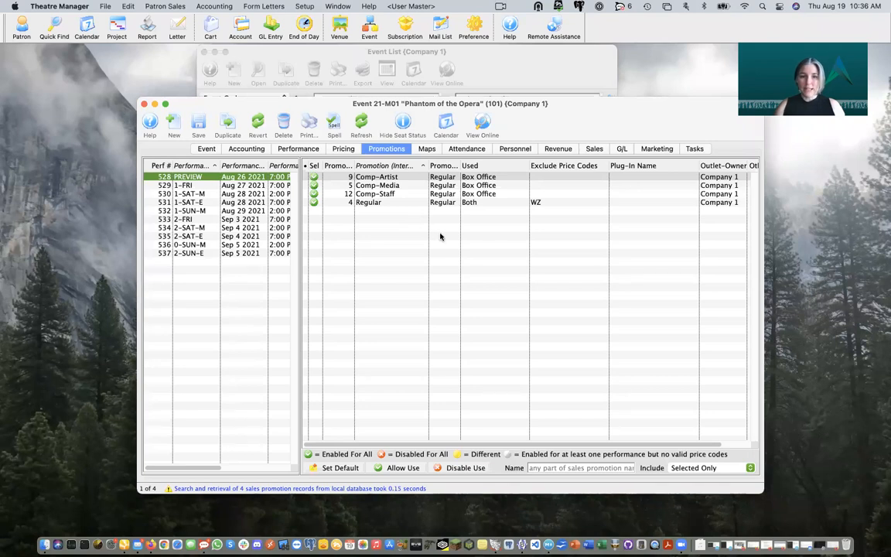
click(711, 469)
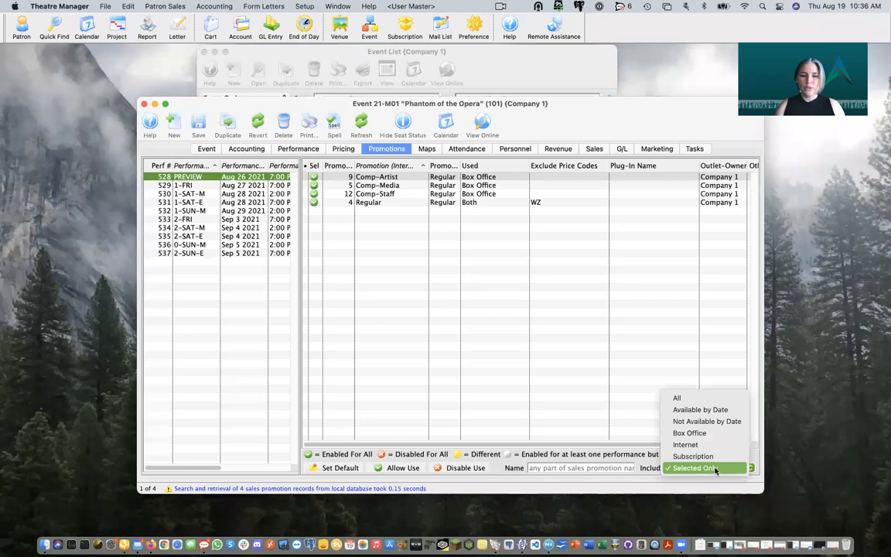
click(698, 397)
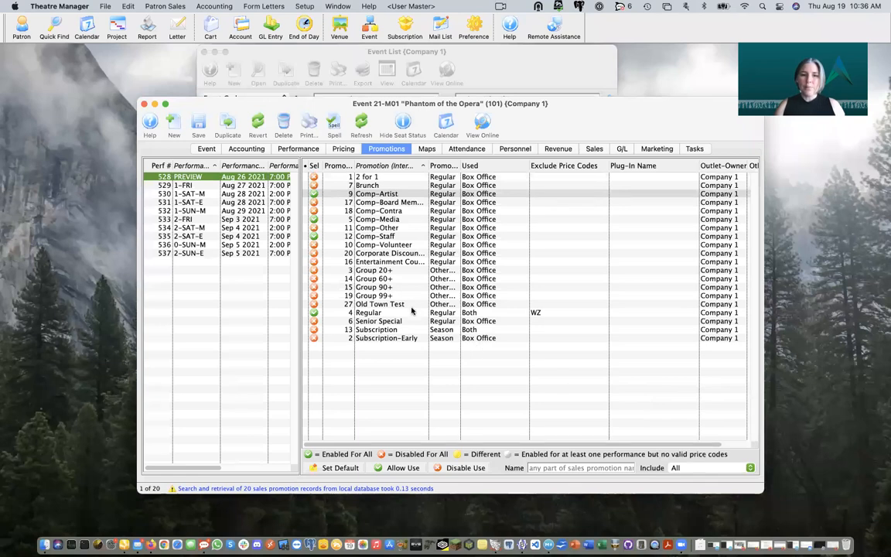
click(402, 202)
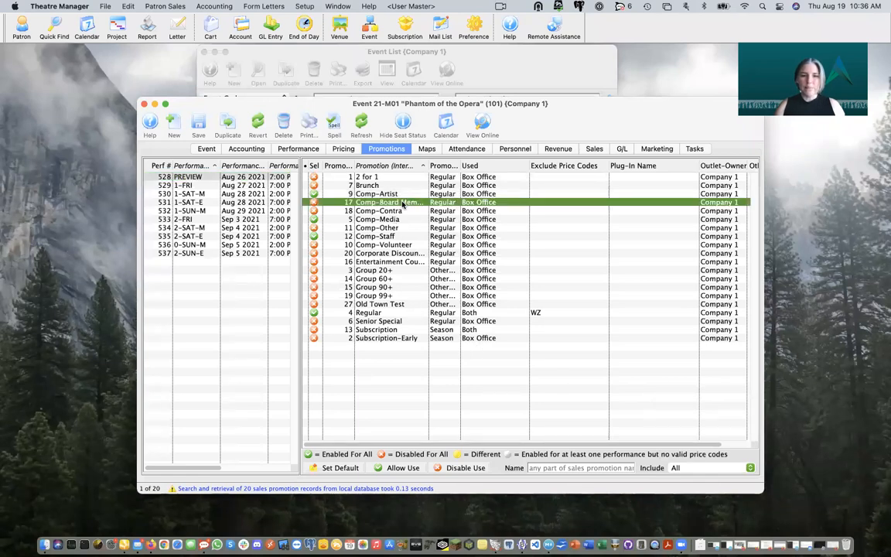
click(402, 468)
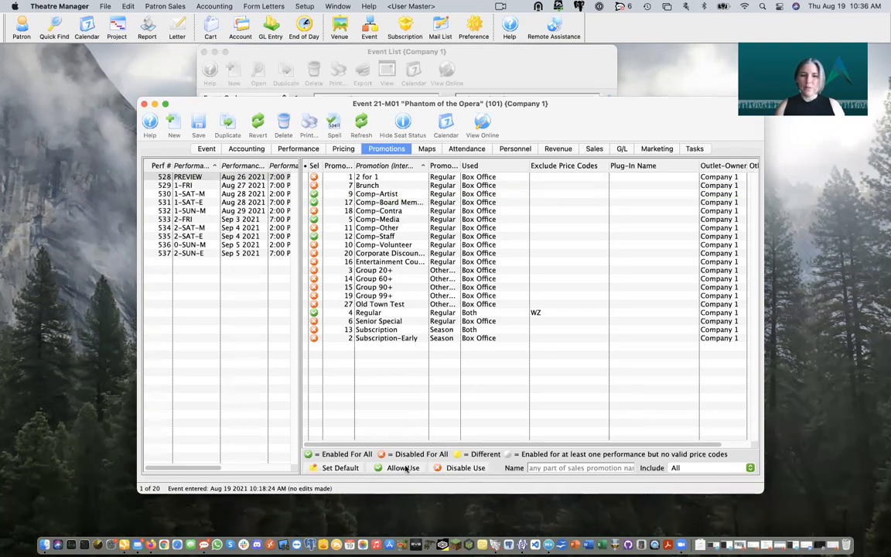
click(693, 468)
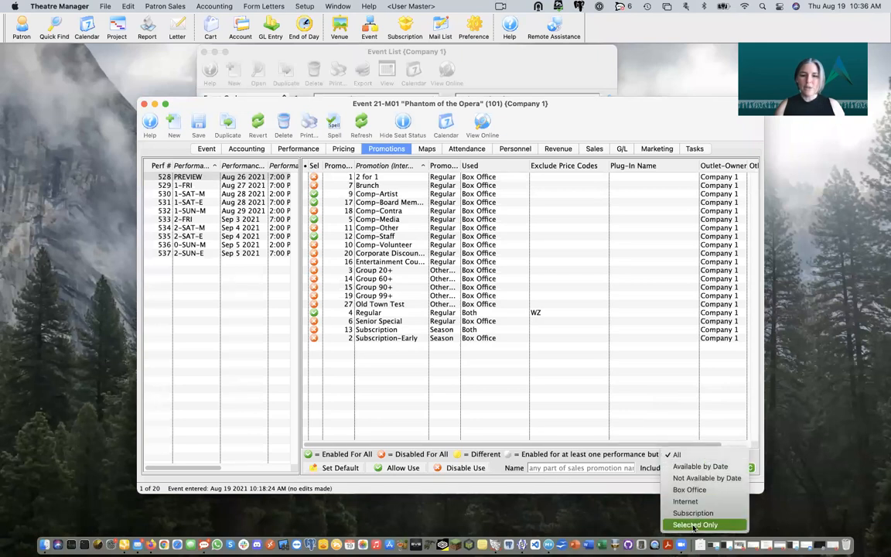
click(694, 525)
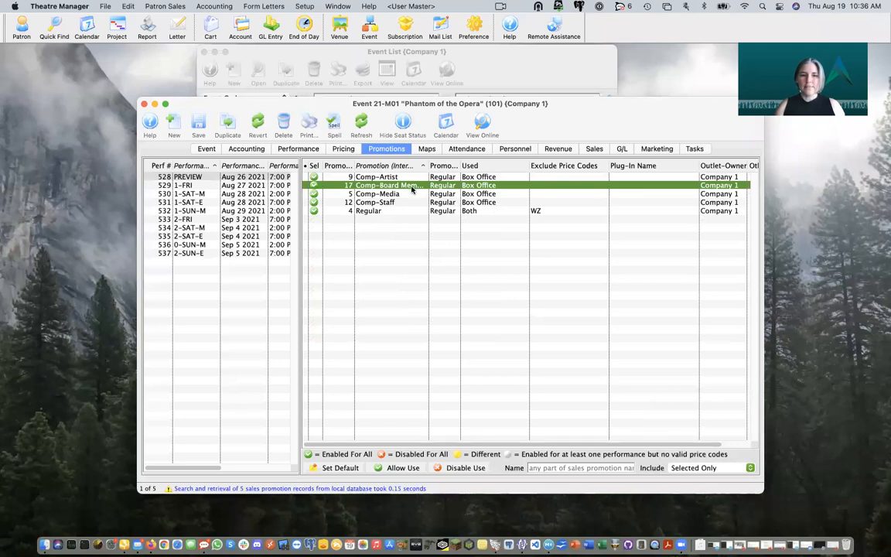
For performances 1-FRI through 2-SUN-E, disable 2 for 1, Brunch, Comp-Contra, Comp-Other, Corporate Discount, Entertainment Coupon, Group 60+/90+/99+, Old Town Test and Senior Special.
click(259, 186)
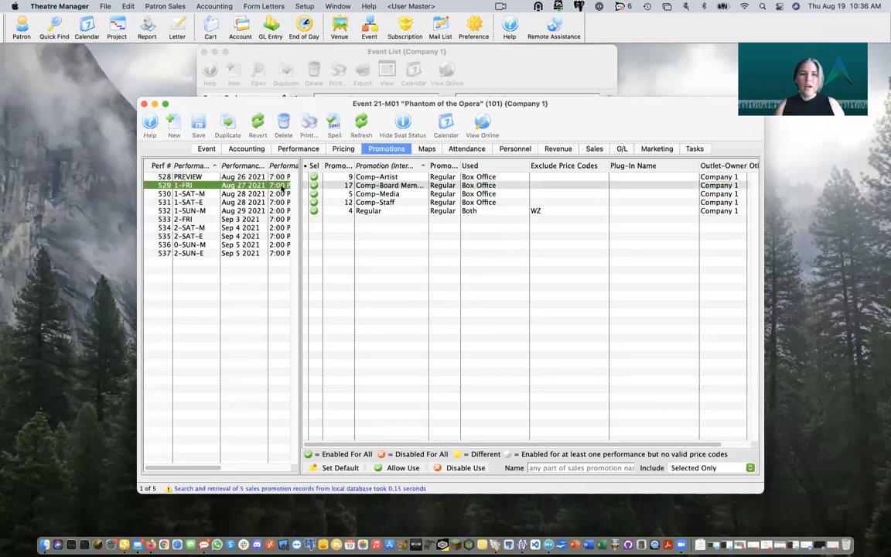
shift+click(271, 256)
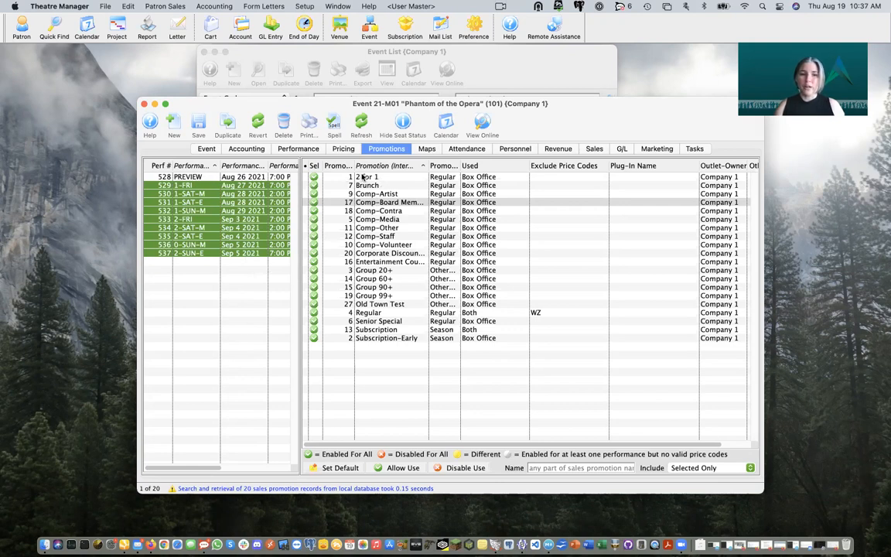
click(401, 179)
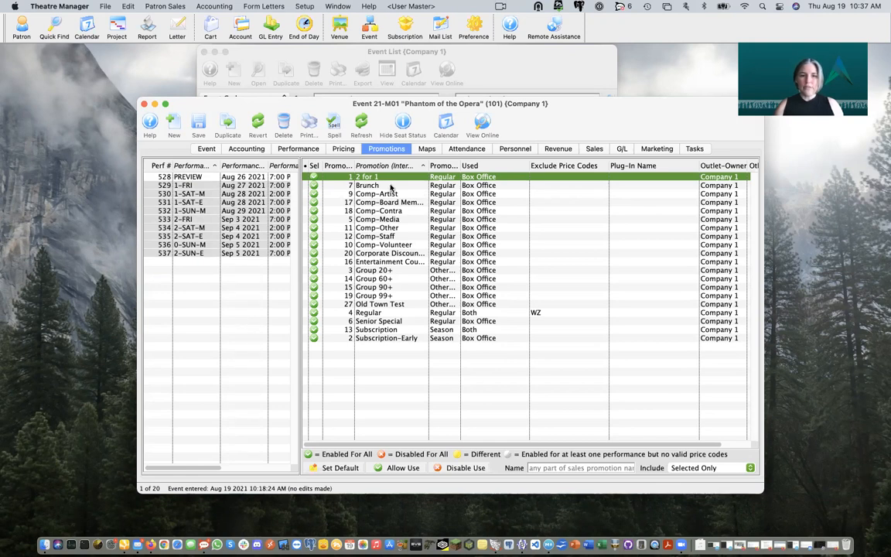
shift+click(390, 186)
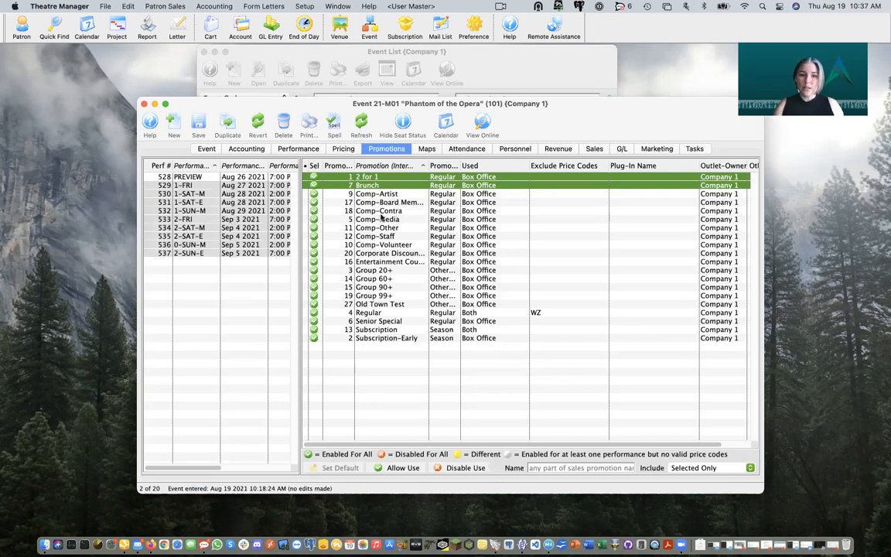
super+click(404, 211)
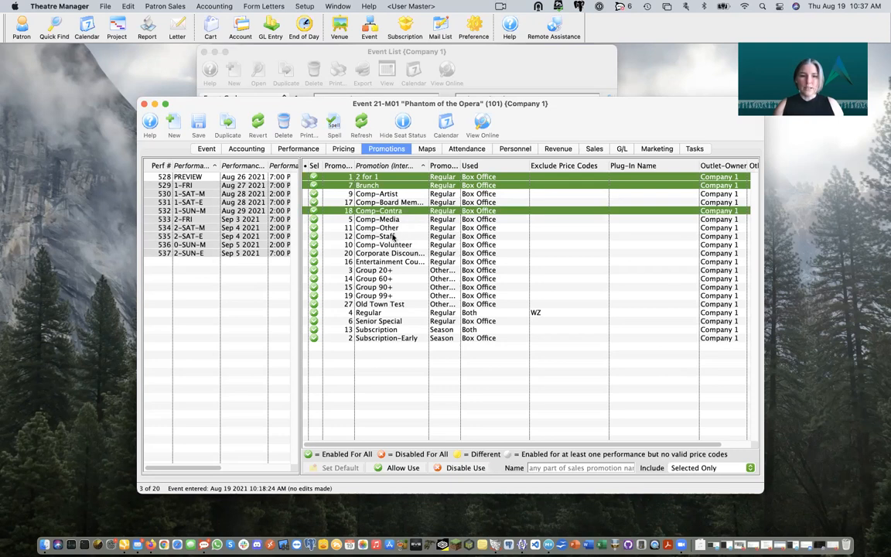
super+click(391, 228)
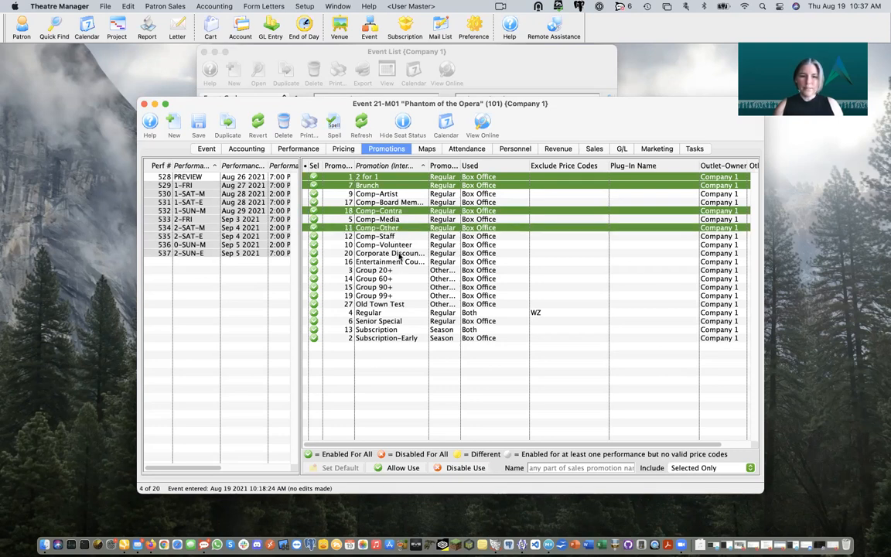
super+click(399, 256)
super+click(400, 262)
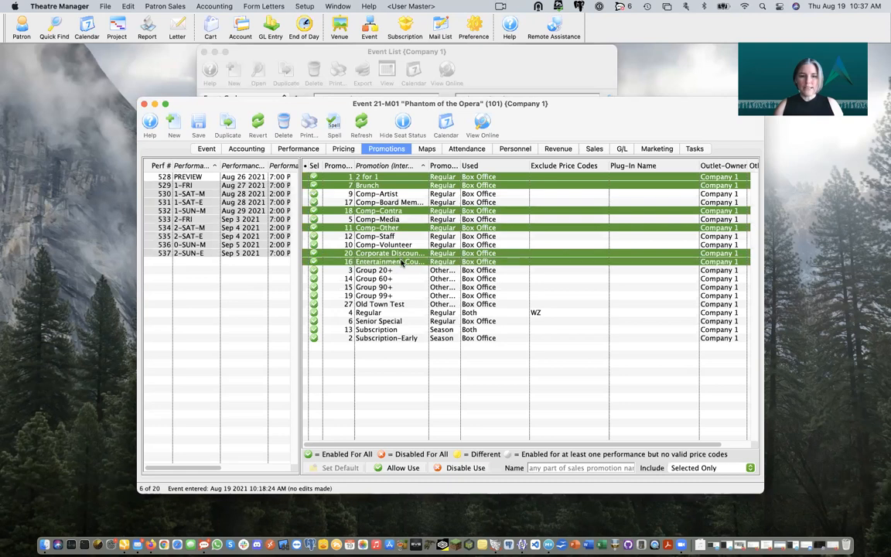
super+click(392, 278)
super+click(393, 287)
super+click(393, 296)
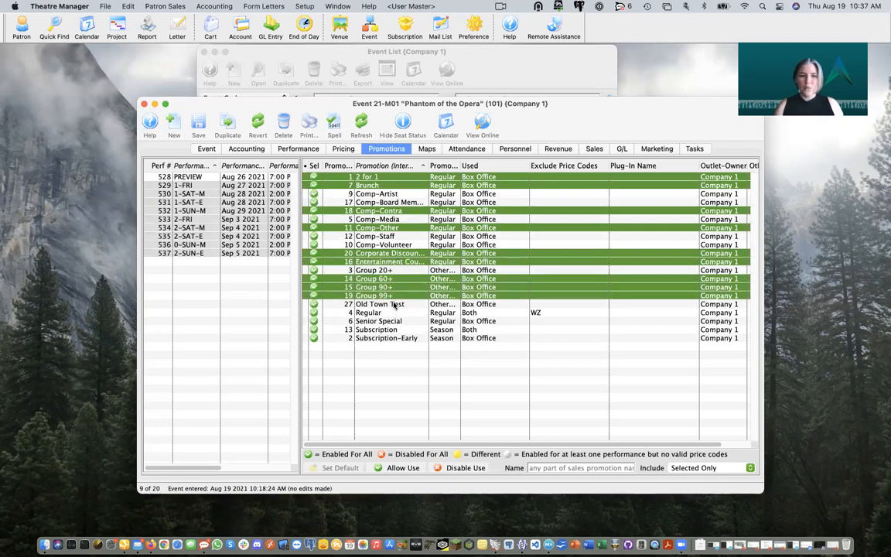
super+click(392, 304)
super+click(394, 322)
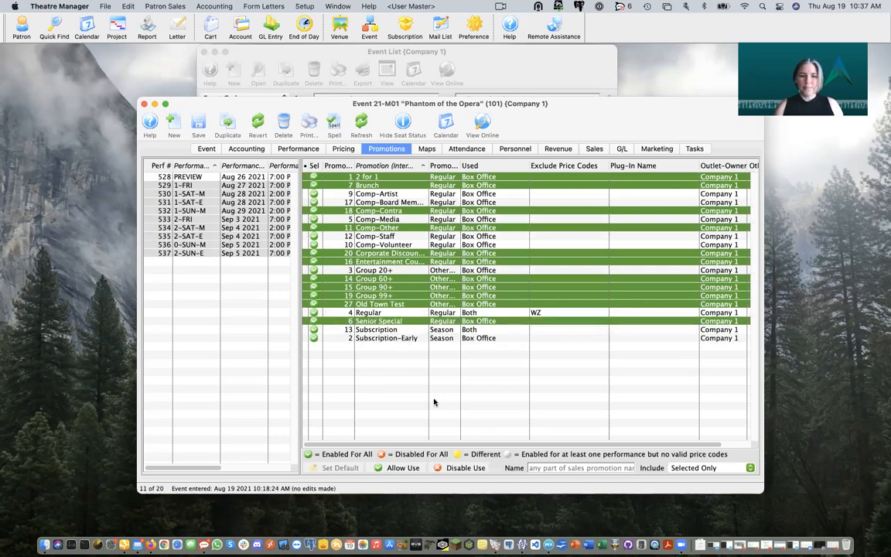
click(465, 468)
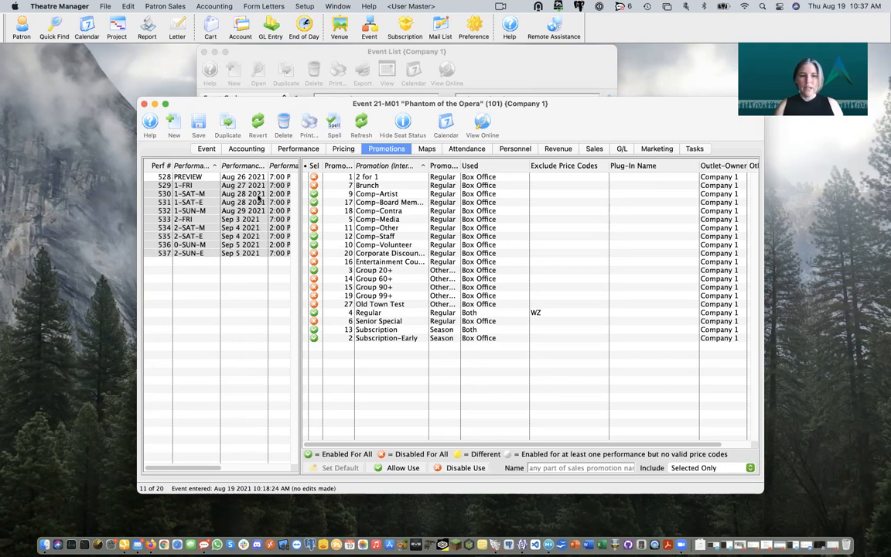
Check the enabled promotions of individual performances, including 1-SUN-M, 2-SAT-E and 2-SUN-E.
click(233, 194)
click(261, 212)
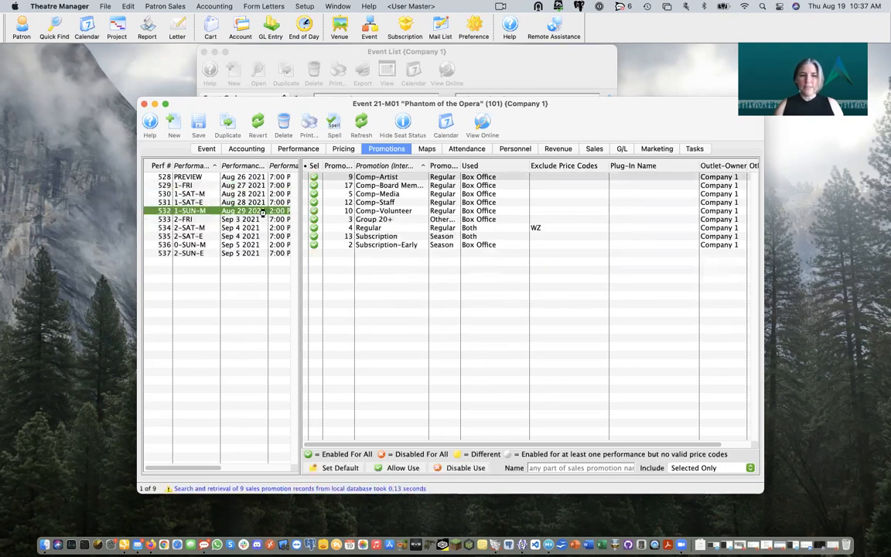
click(267, 236)
click(269, 255)
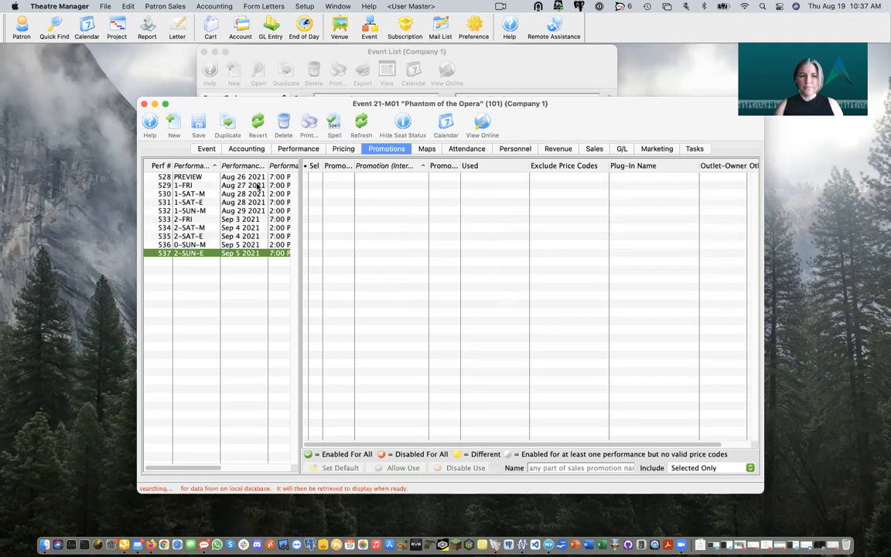
Set Regular as the default promotion for all ten performances from PREVIEW through 2-SUN-E.
click(256, 186)
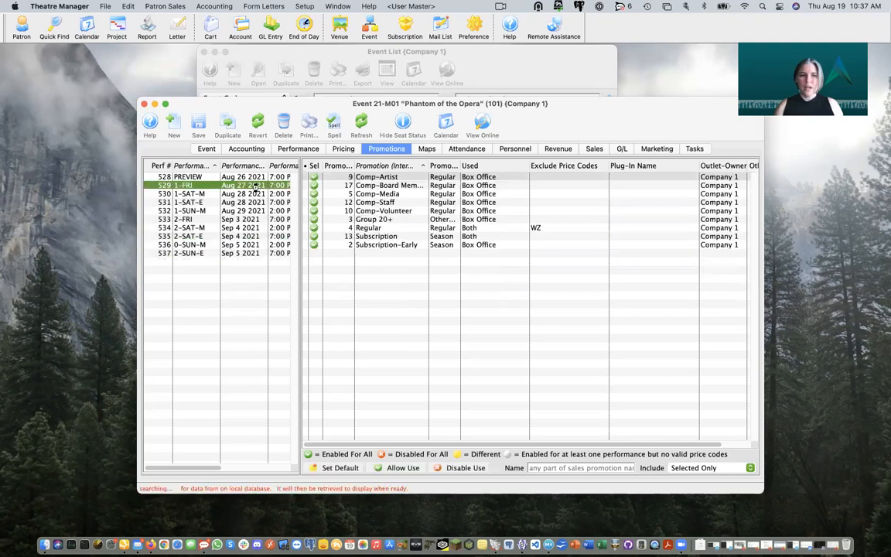
shift+click(258, 253)
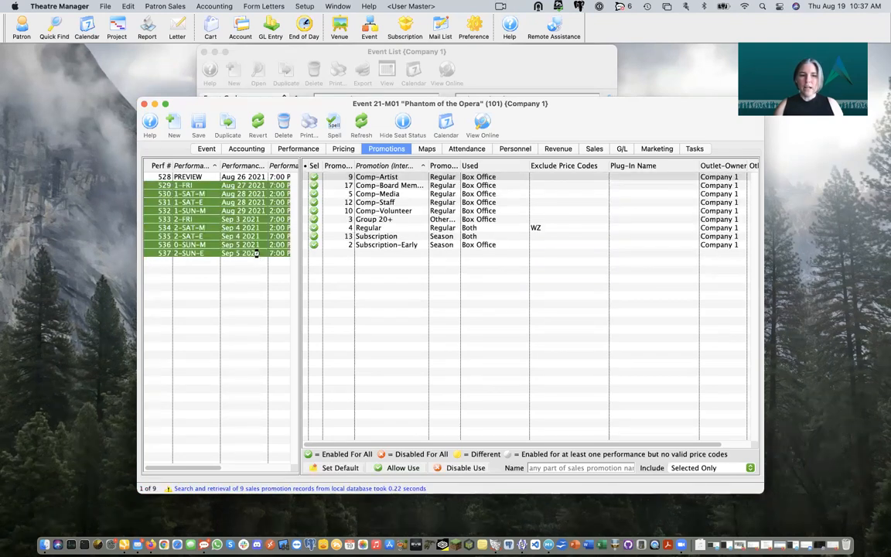
shift+click(270, 178)
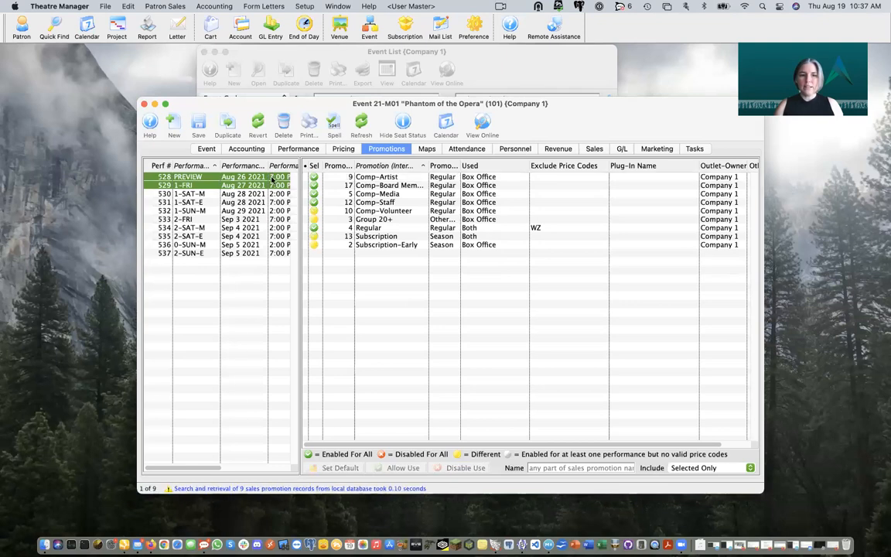
shift+click(268, 254)
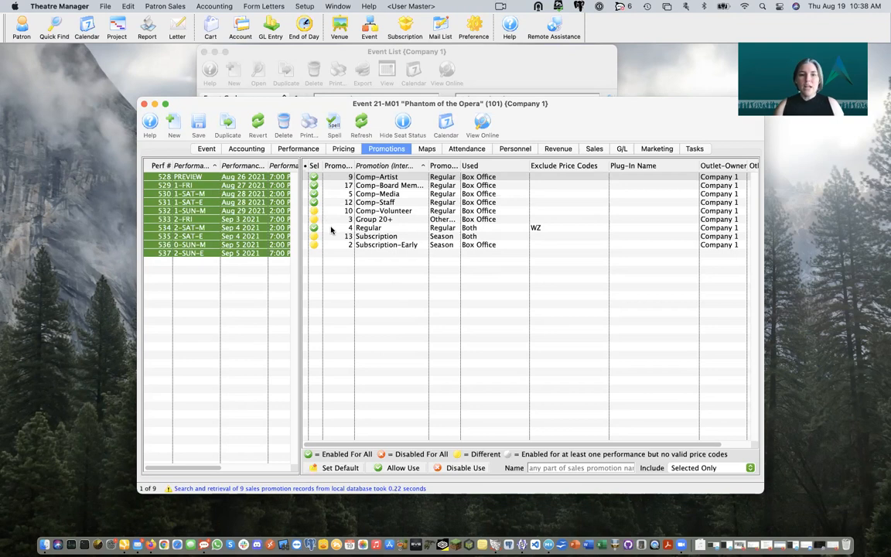
click(331, 229)
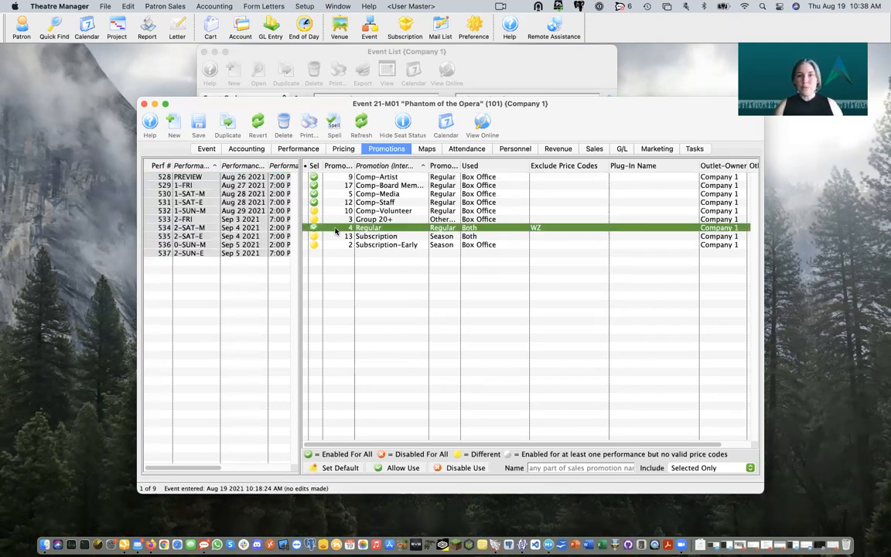
click(353, 469)
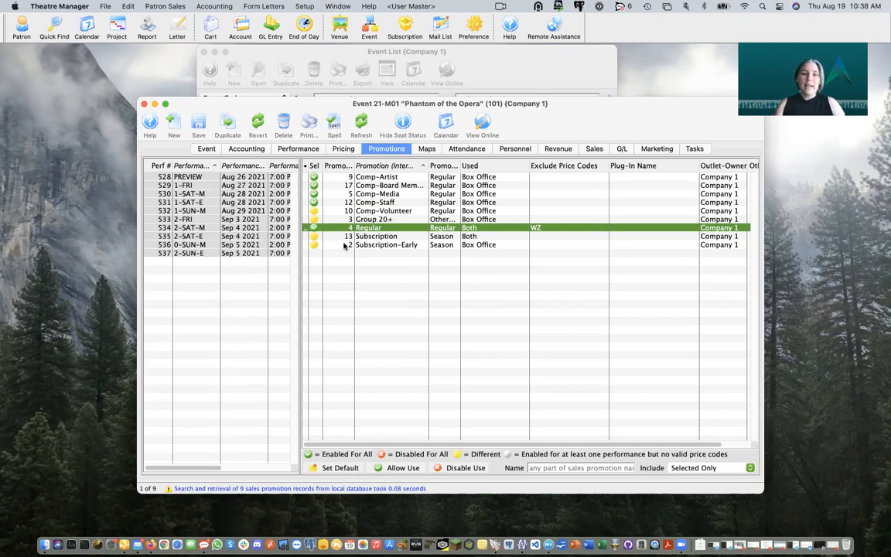
click(423, 266)
On the PREVIEW performance's sales map, hold the first four centre seats of row C with the z - House code.
click(426, 150)
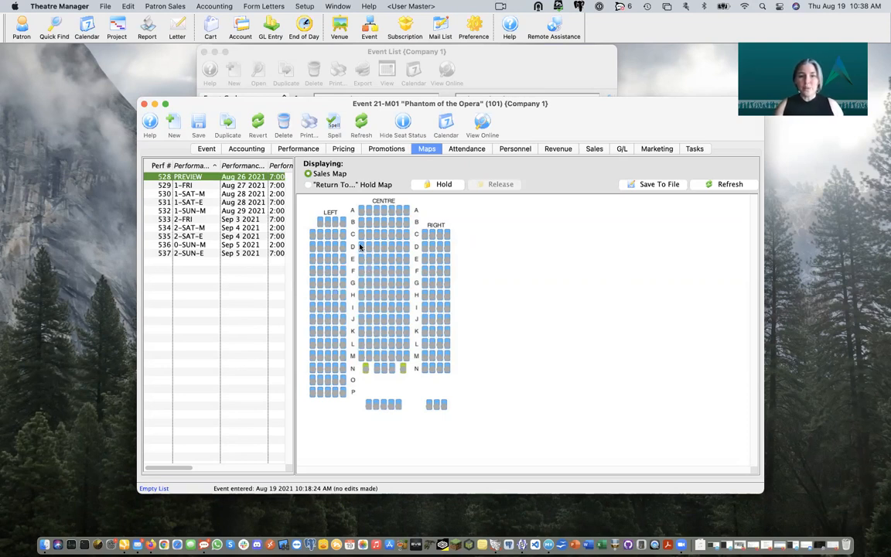
drag(358, 234, 385, 237)
click(438, 184)
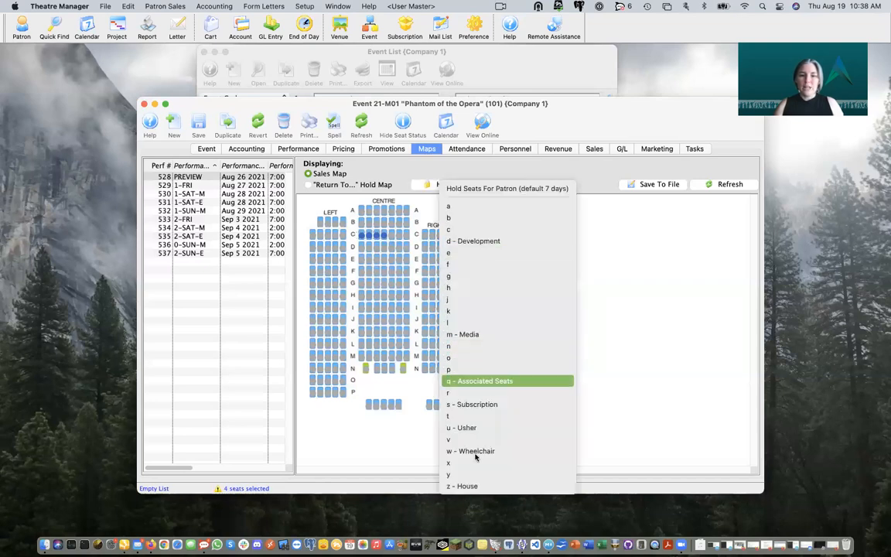
click(467, 485)
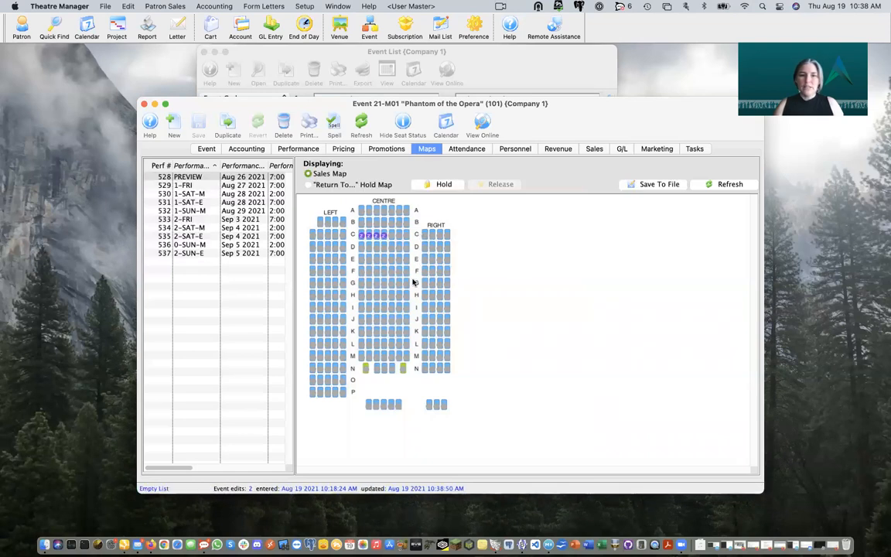
Hold the last four centre seats of row G for PREVIEW with the d - Development code.
drag(413, 286, 383, 286)
click(439, 185)
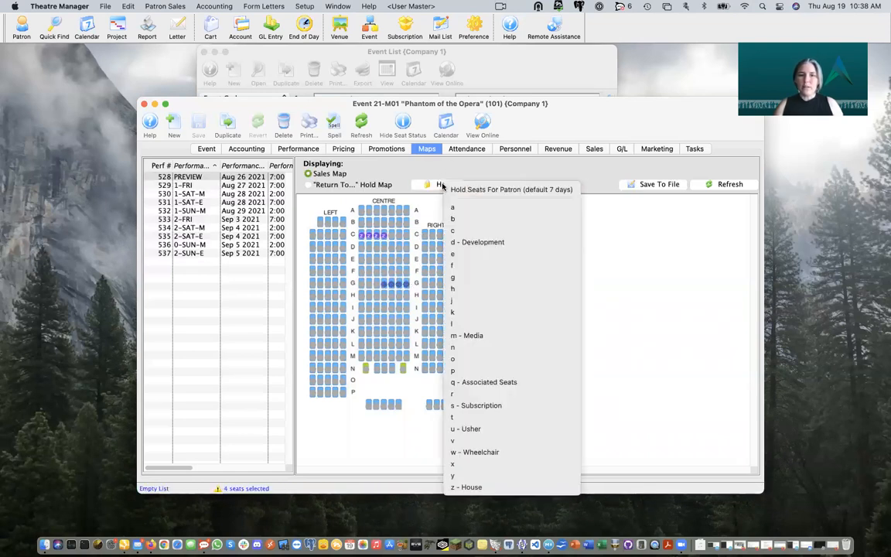
click(493, 243)
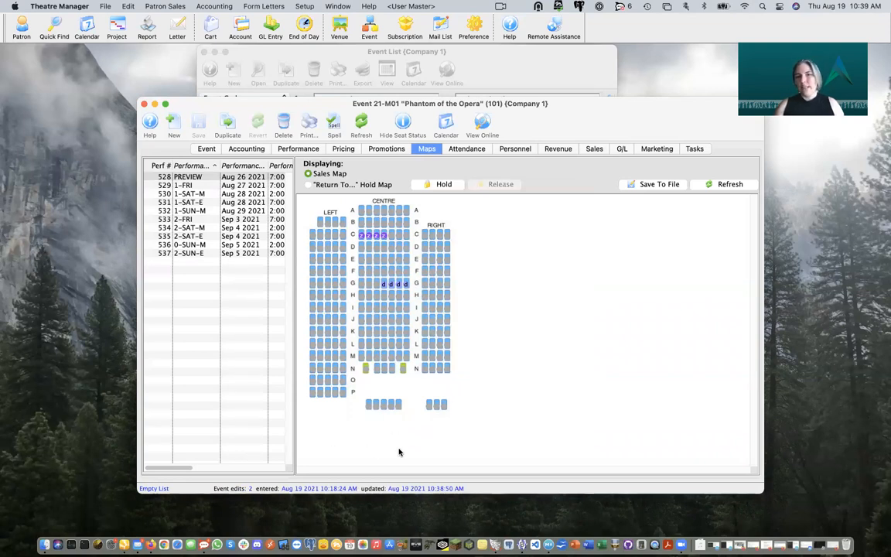
For performances 1-FRI through 2-SUN-E, hold the two left-section row F seats nearest the centre with the z - House code.
click(259, 187)
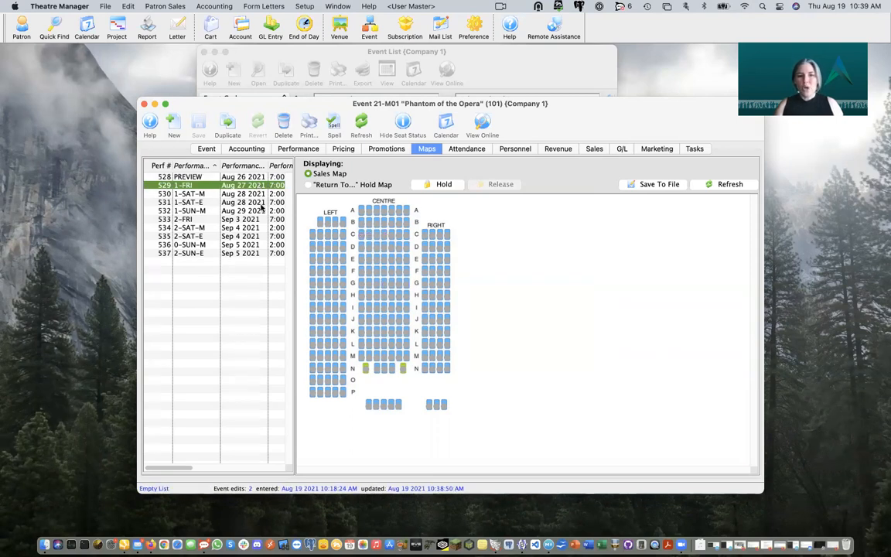
shift+click(255, 253)
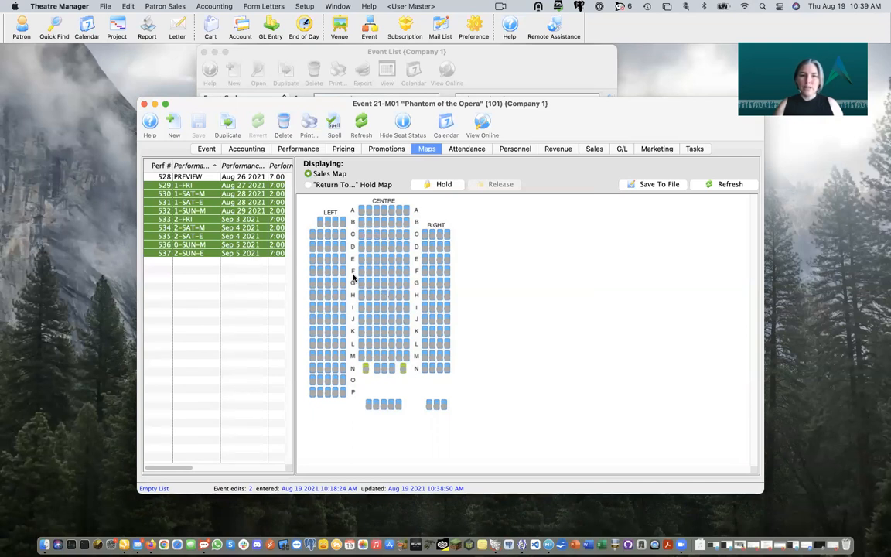
drag(349, 272, 334, 275)
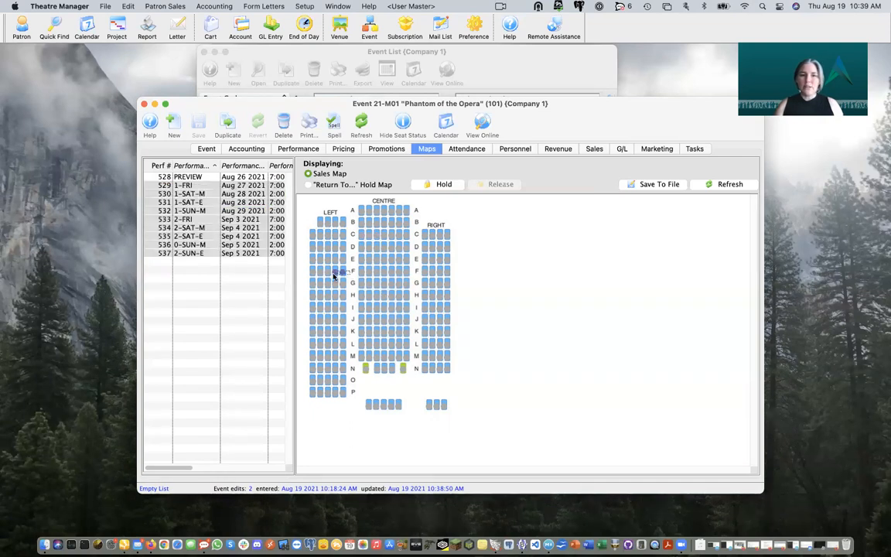
click(440, 184)
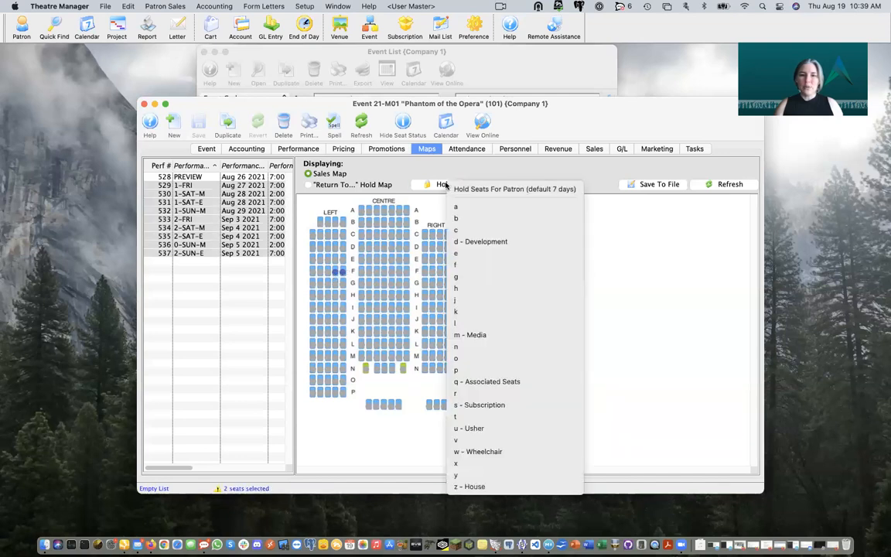
click(470, 485)
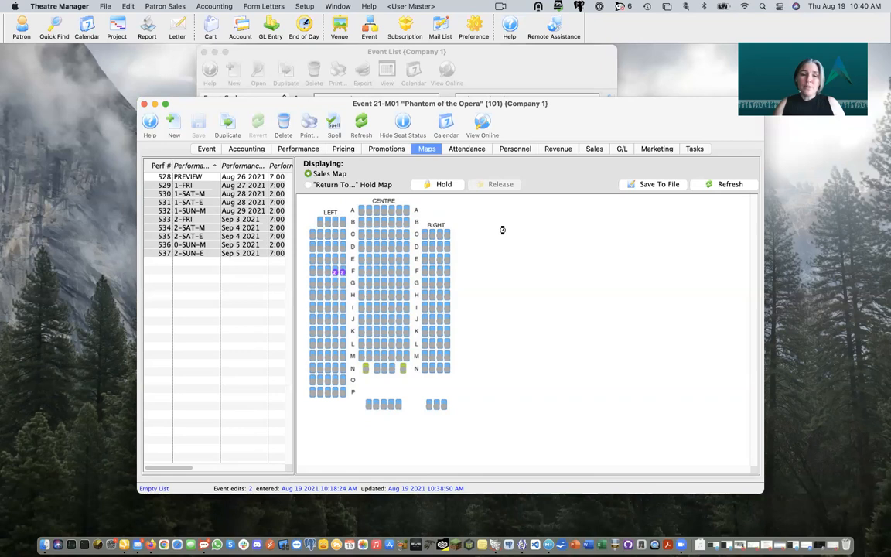
Review the 2-FRI seat map, look at its file export options without saving, and view its Sales Map By Performance report.
click(270, 218)
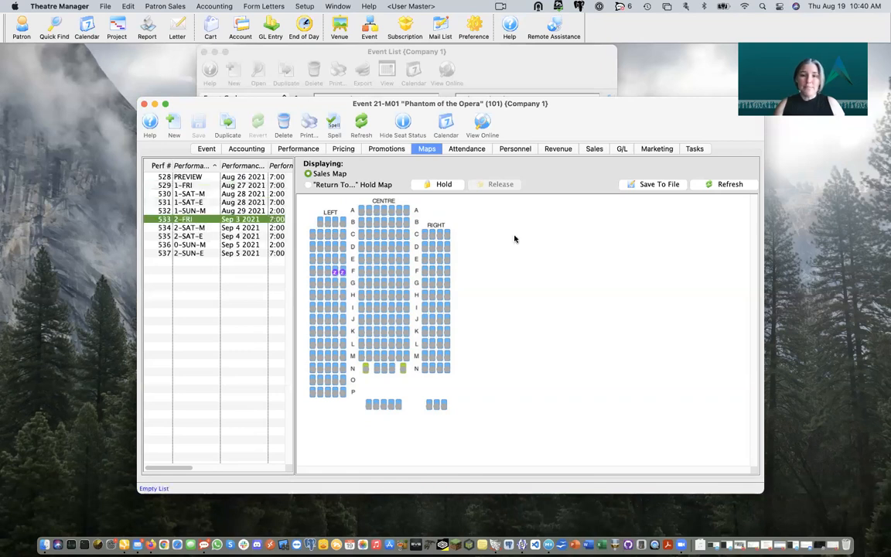
click(648, 185)
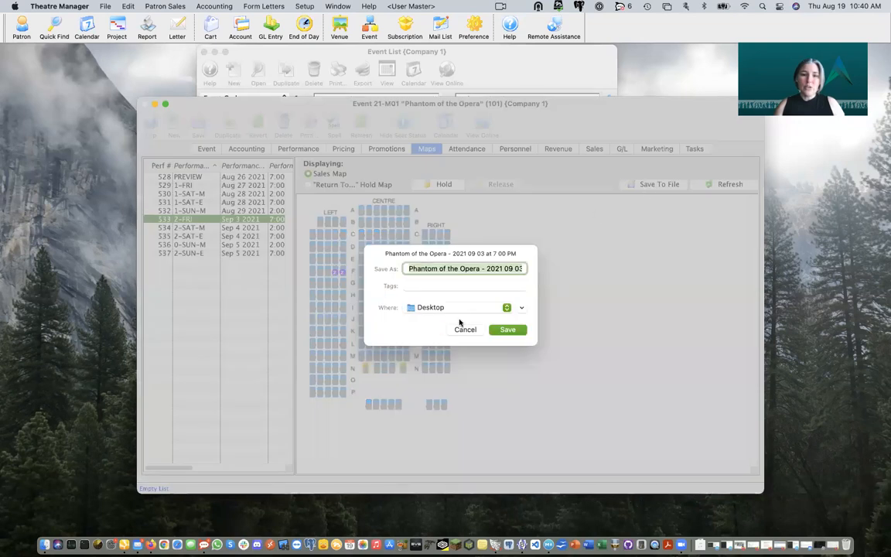
click(474, 331)
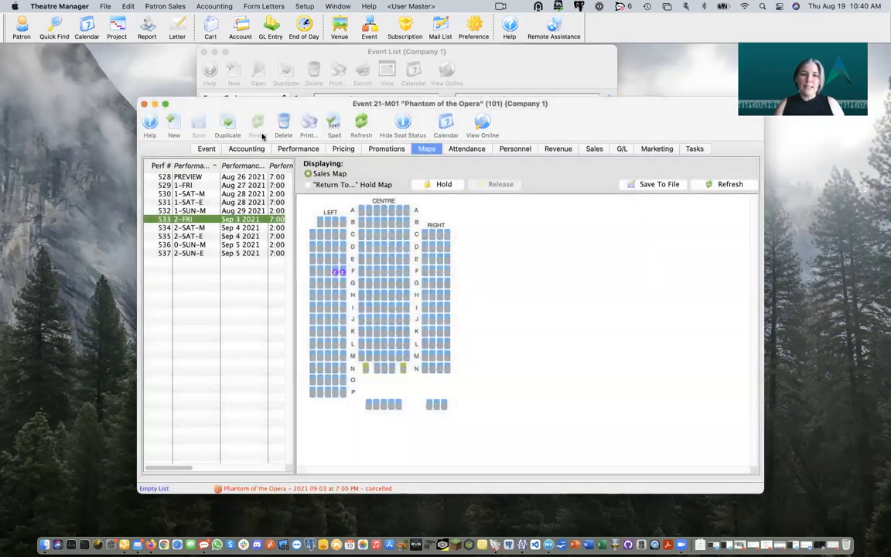
click(307, 121)
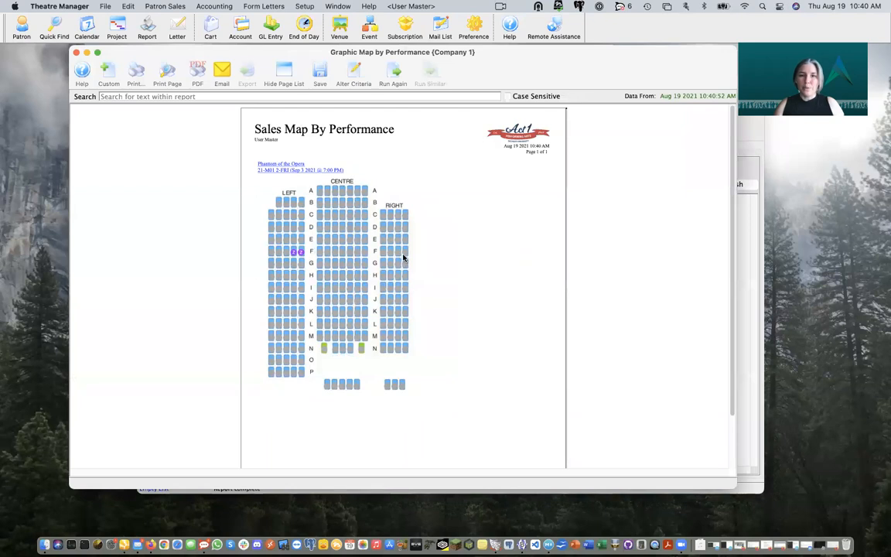
click(77, 53)
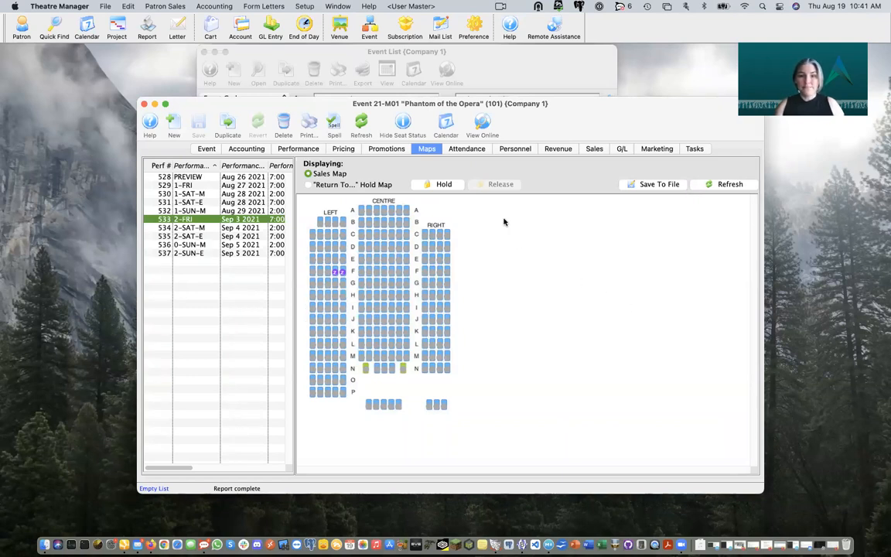
Check the attendance lists of the 1-FRI, 1-SAT-M, 2-SAT-M and 2-SAT-E performances.
click(475, 151)
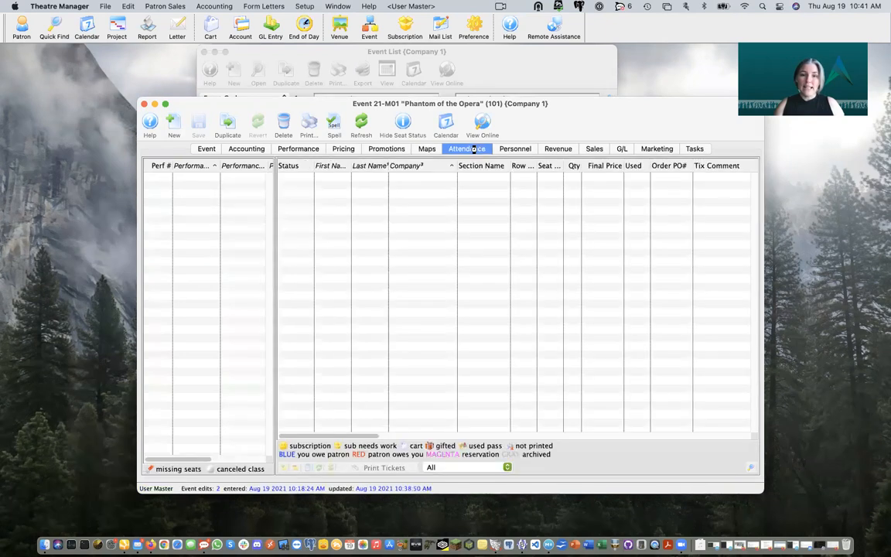
click(230, 183)
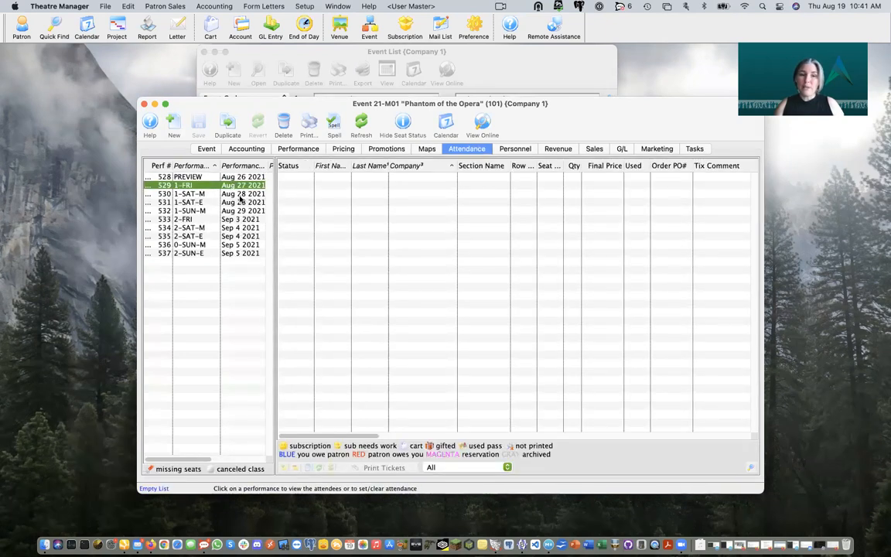
click(232, 194)
click(239, 222)
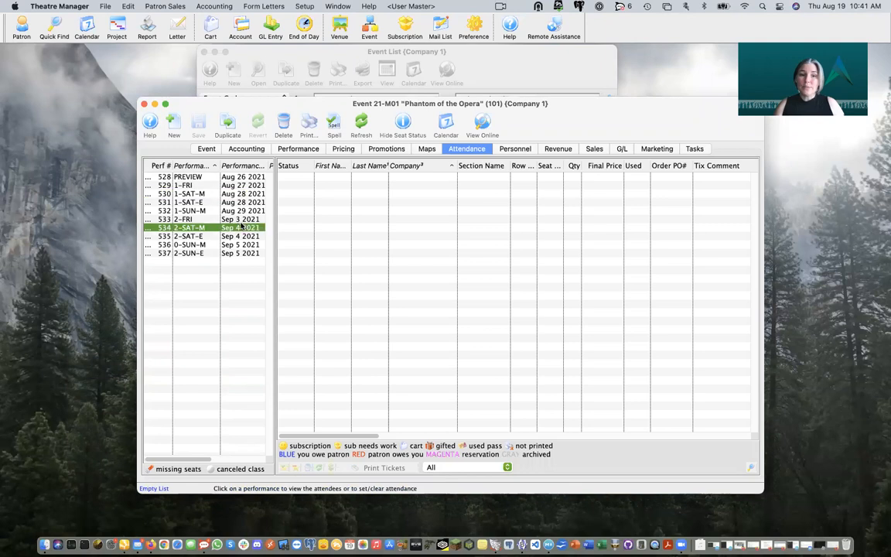
click(245, 237)
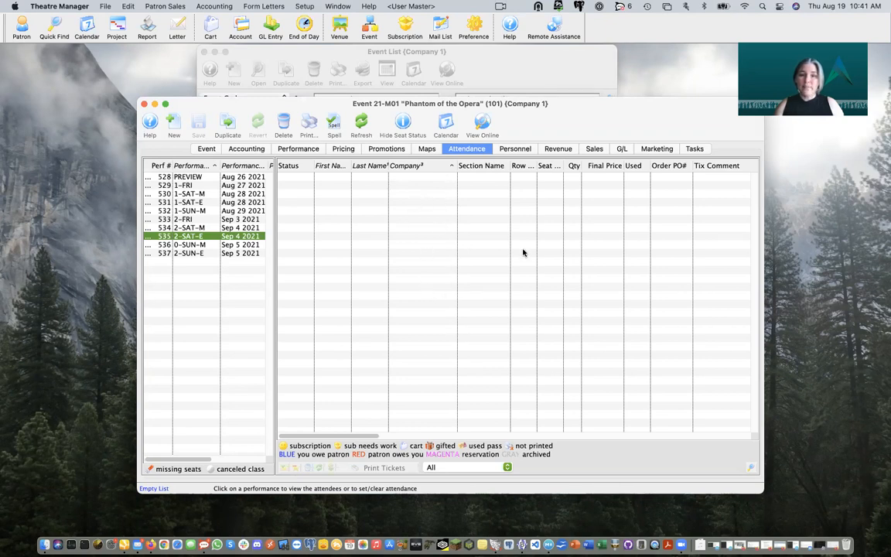
Review the event's personnel, its revenue by performance, its sales summary by promotion and day, and its general ledger entries.
click(514, 149)
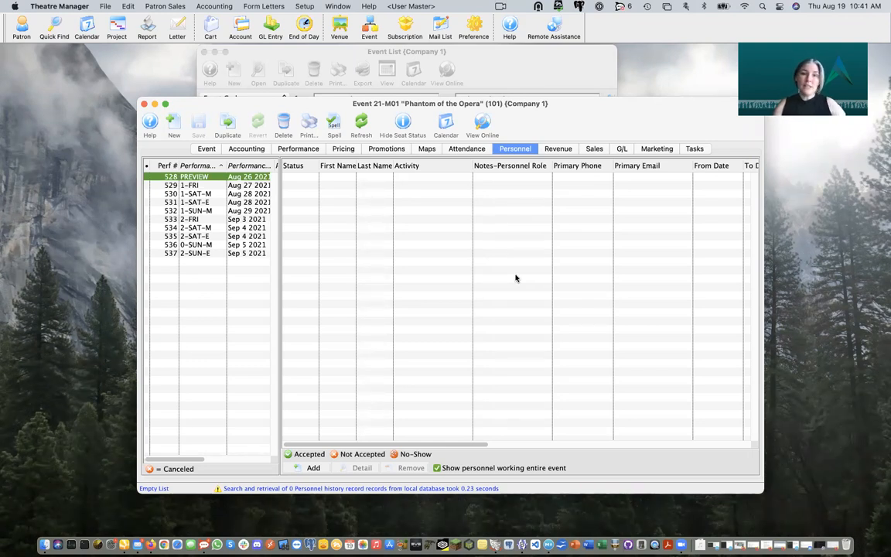
click(560, 150)
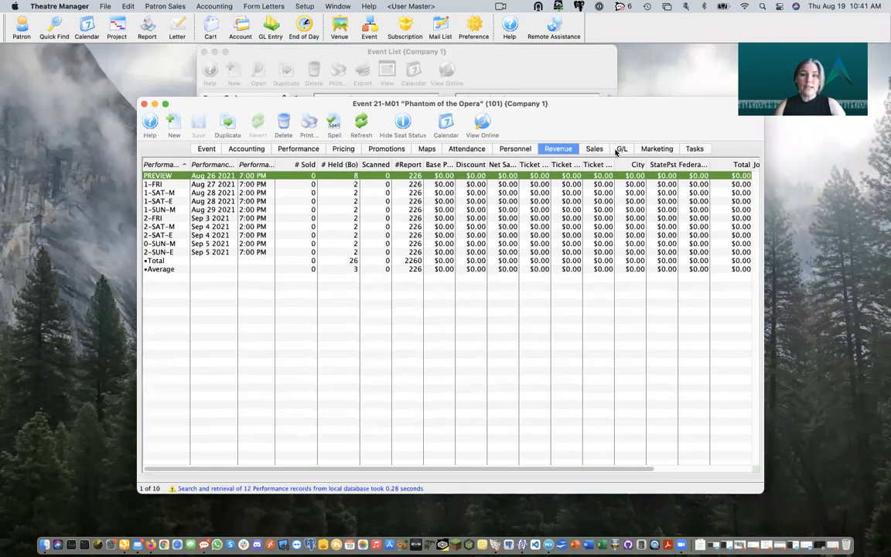
click(594, 148)
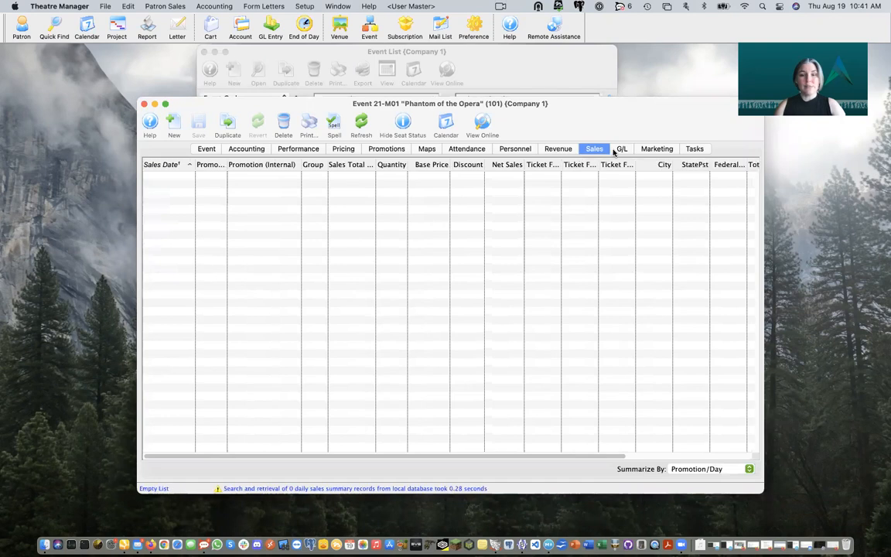
click(618, 150)
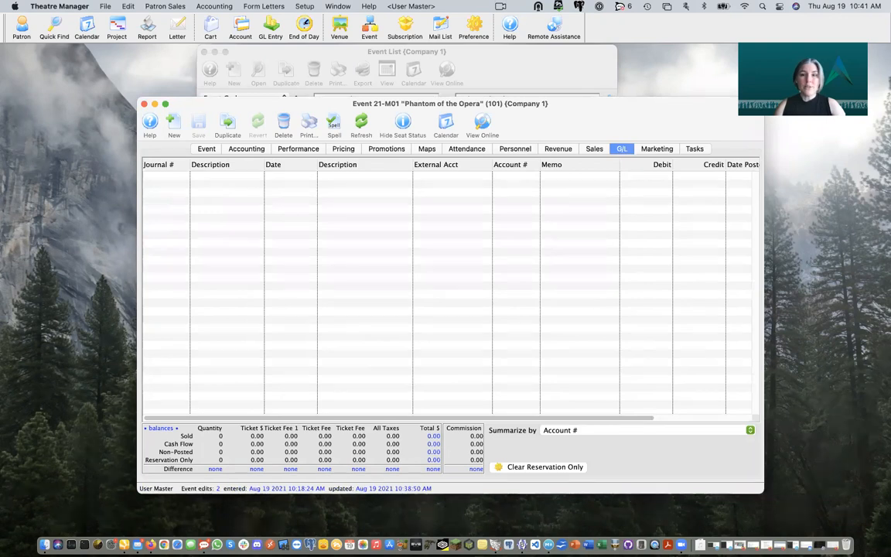
Review the event's marketing settings, including the external and internal sales notes and the event icon, without entering anything.
click(660, 149)
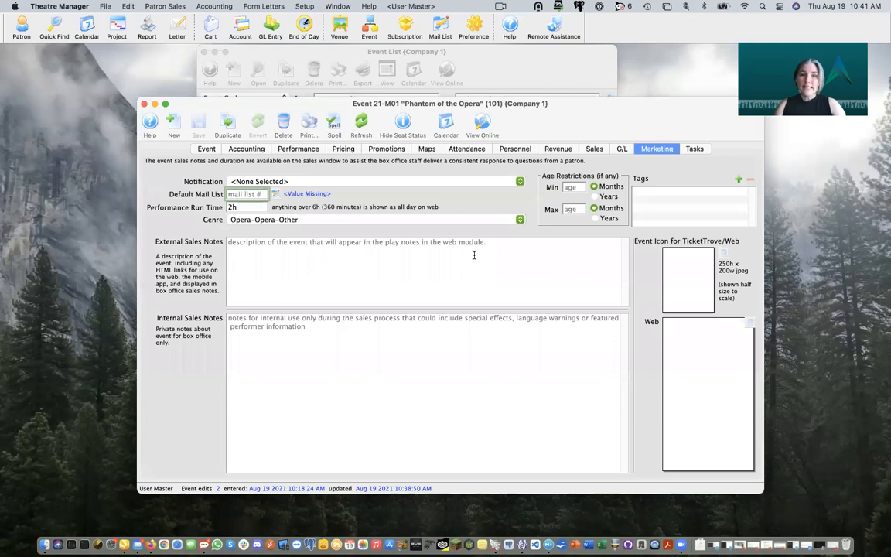
click(310, 285)
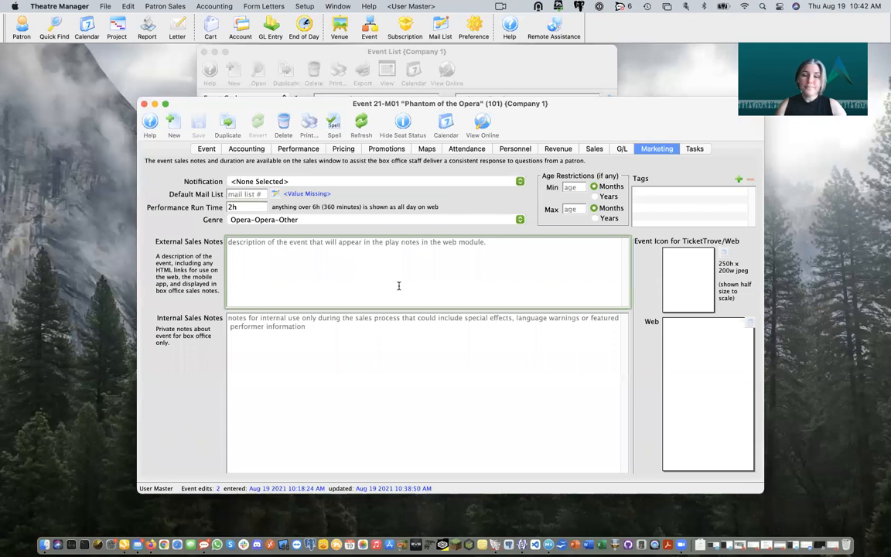
click(407, 347)
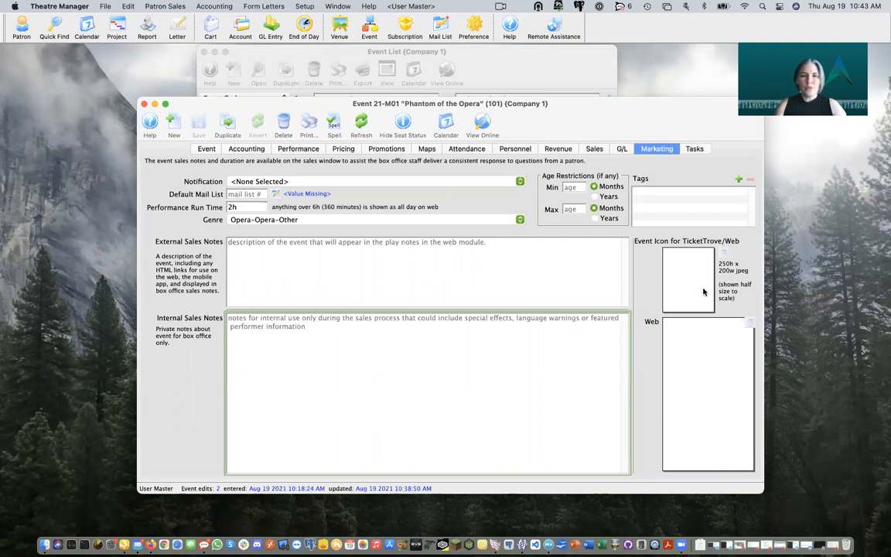
mouse_move(703, 291)
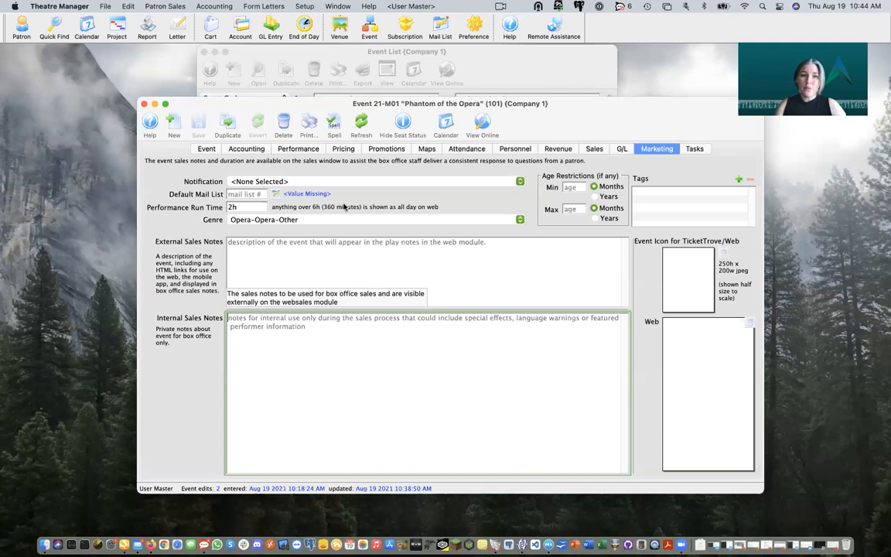
Enable selling via the internet for performances 1-FRI through 2-SUN-E together, leaving PREVIEW out.
click(297, 150)
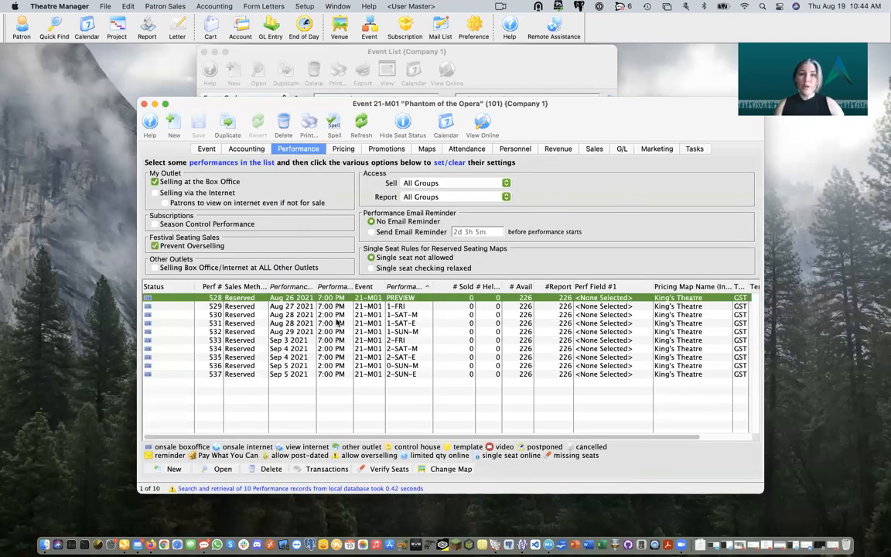
click(381, 308)
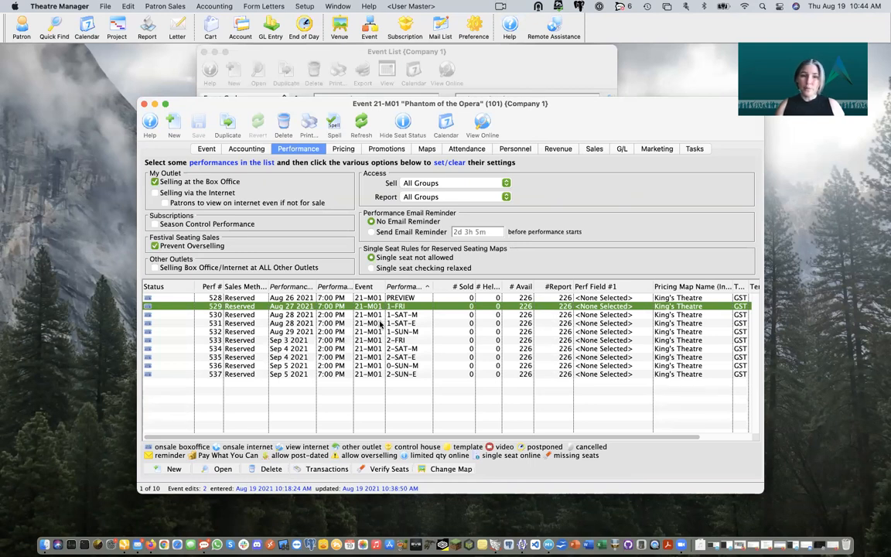
shift+click(379, 374)
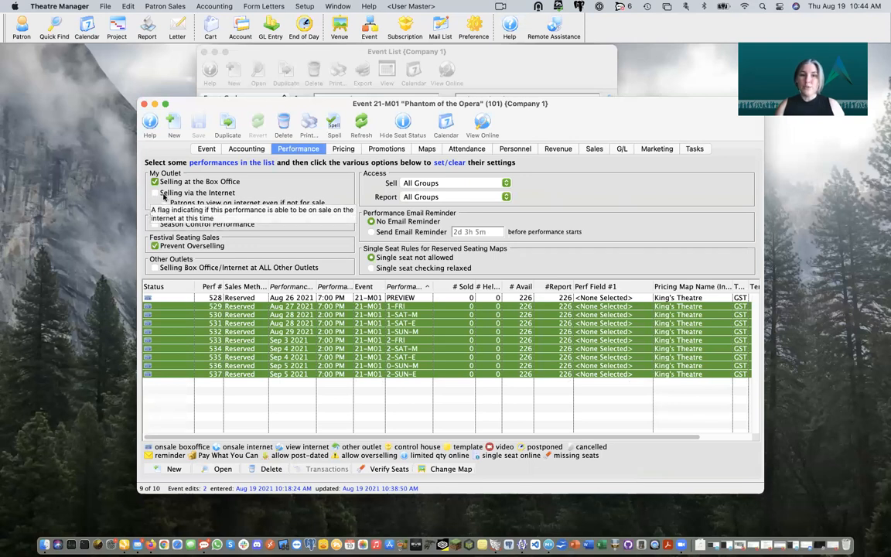
click(163, 197)
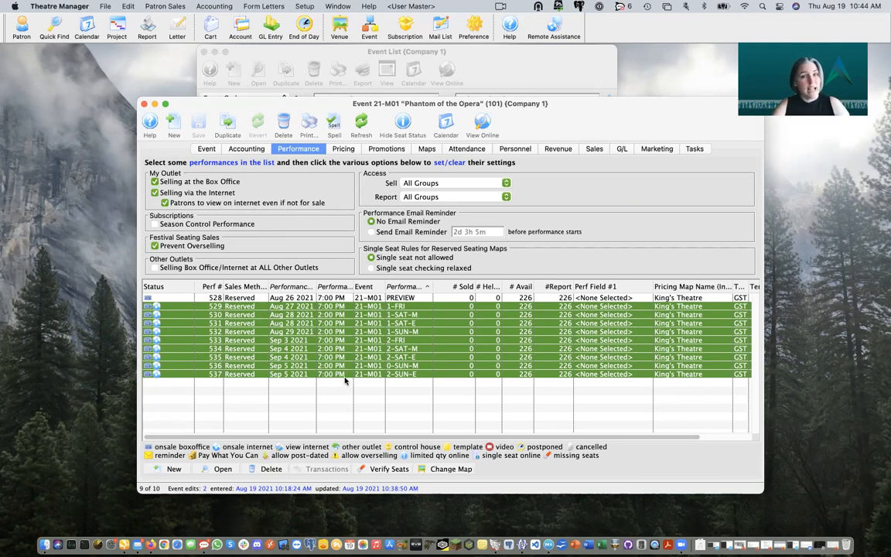
Open the PREVIEW performance's sales management settings and allow selling via the internet.
click(374, 298)
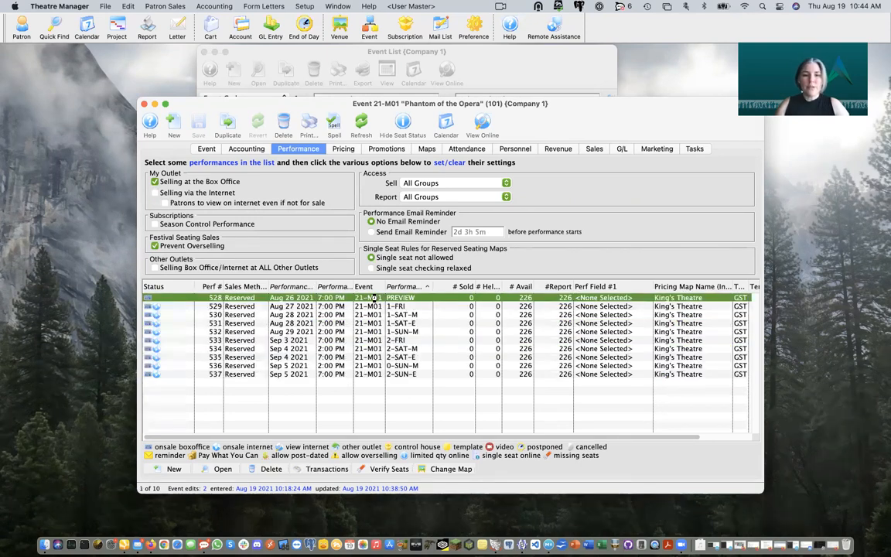
double_click(375, 298)
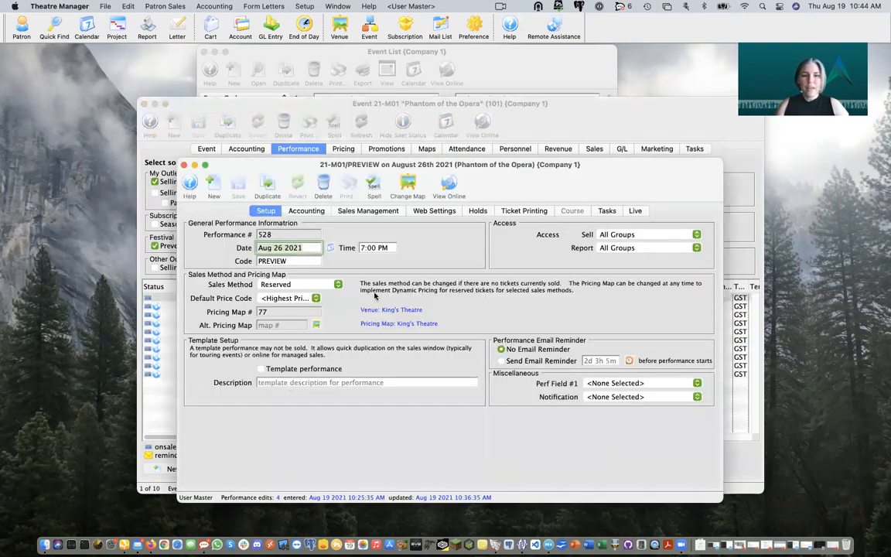
click(384, 212)
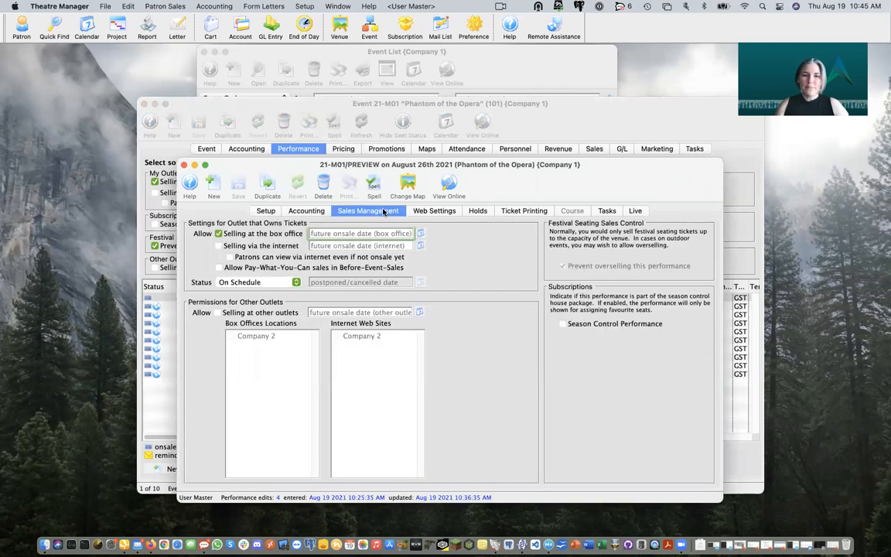
click(218, 245)
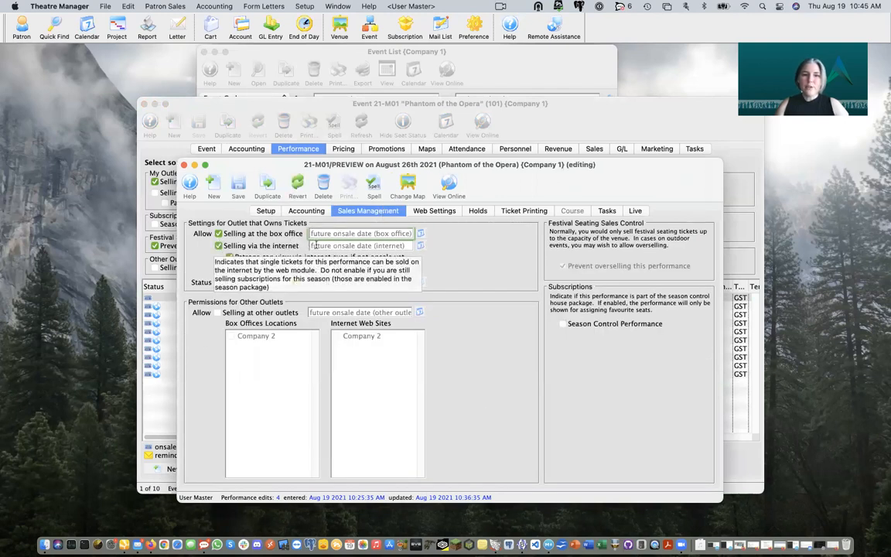
Set PREVIEW's future internet onsale date to Aug 20 2021 10:00:00 AM and save the performance.
click(315, 245)
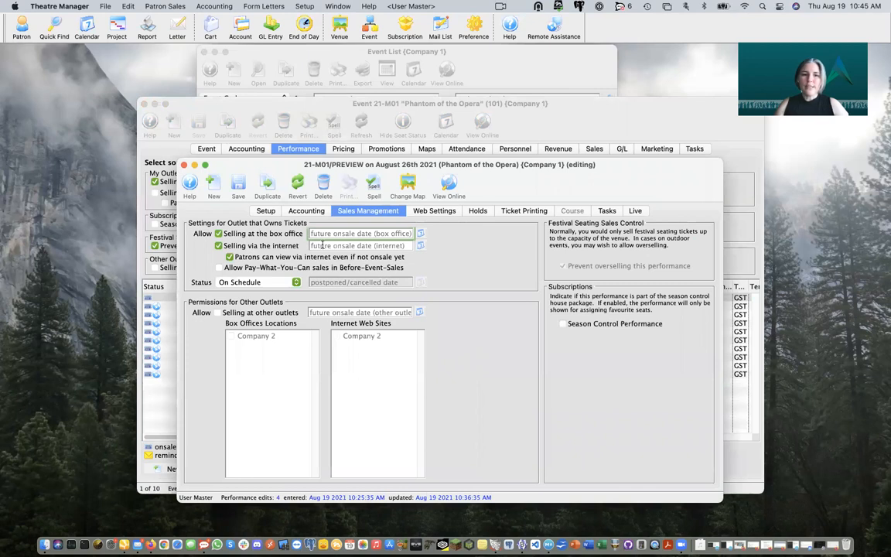
click(420, 245)
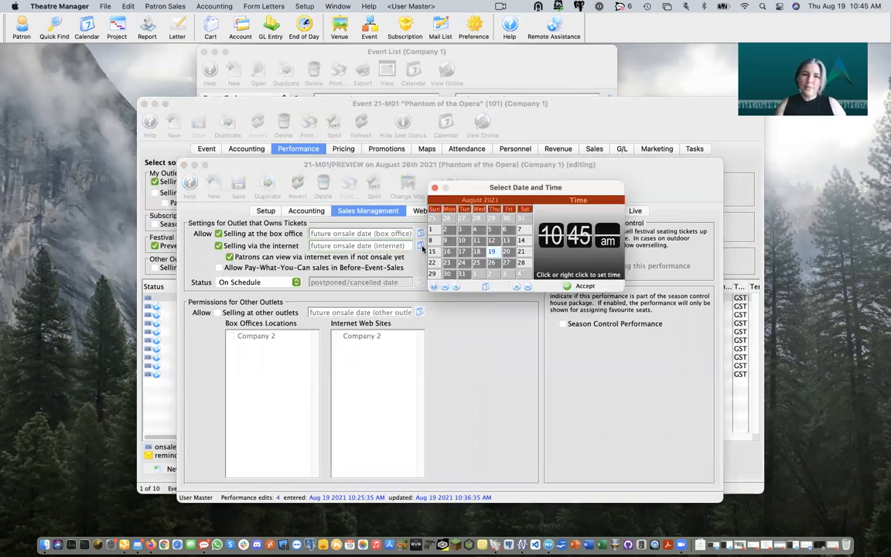
double_click(508, 253)
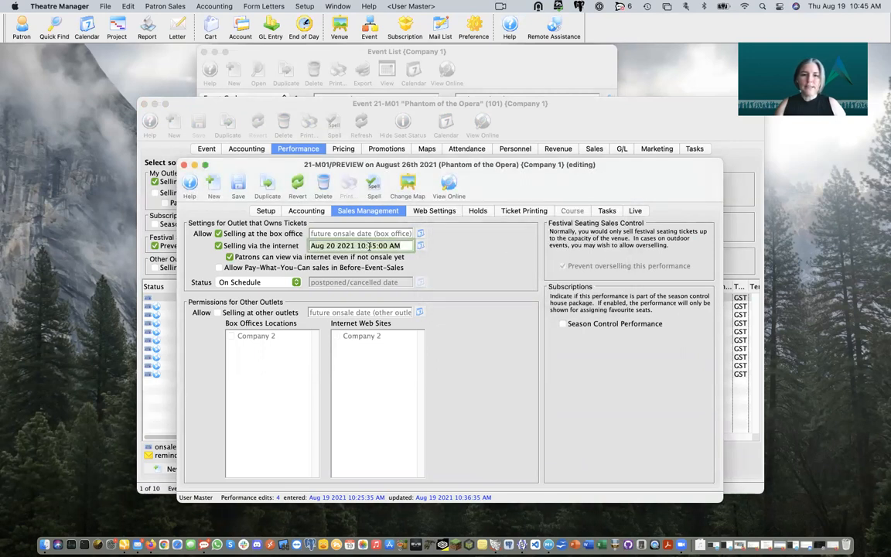
text(00)
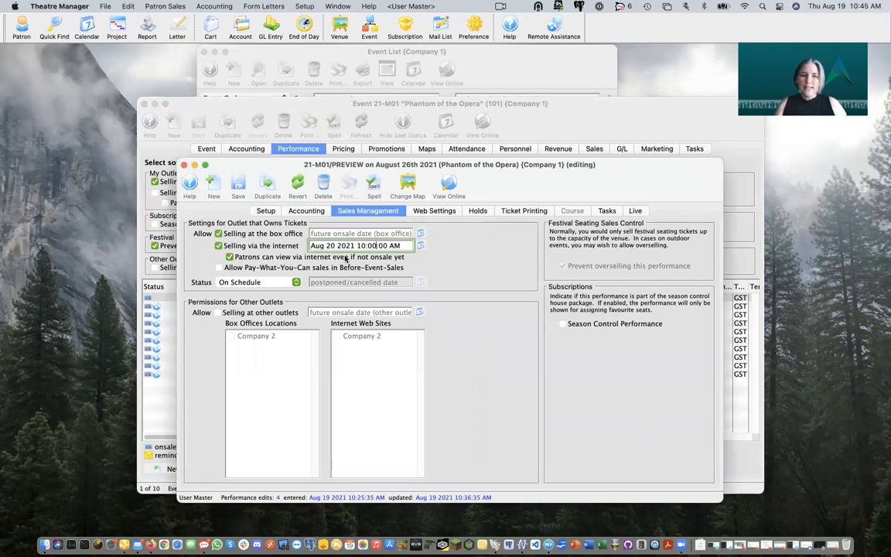
mouse_move(285, 257)
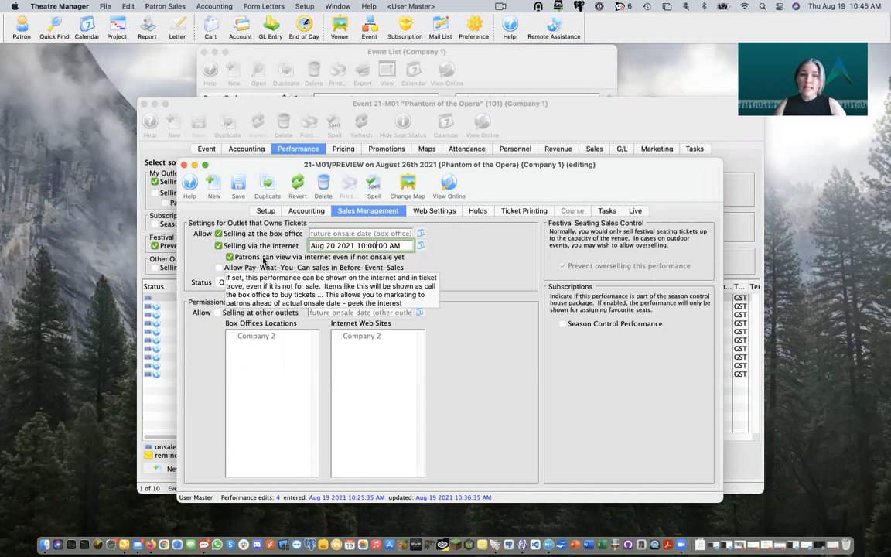
click(233, 183)
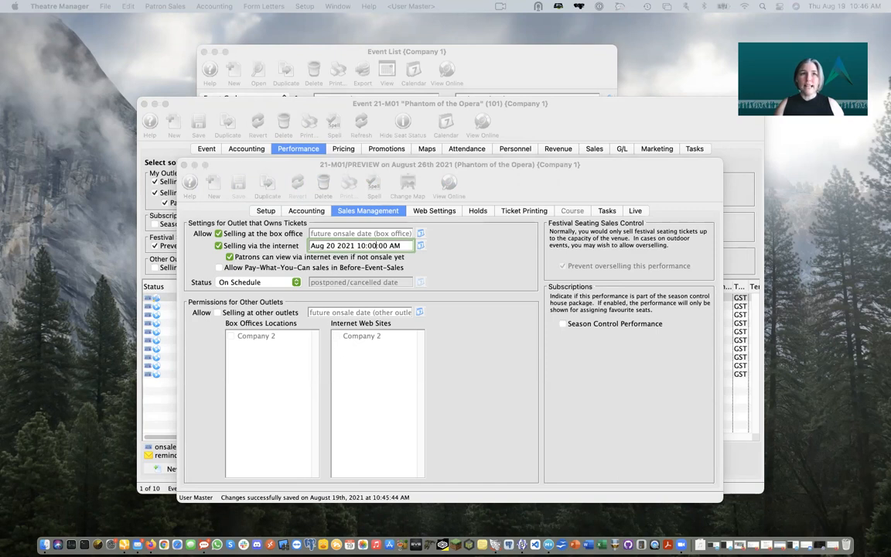
Switch to Firefox to examine the Phantom of the Opera performances in the online event list, then close it and return to Theatre Manager.
drag(890, 309, 370, 72)
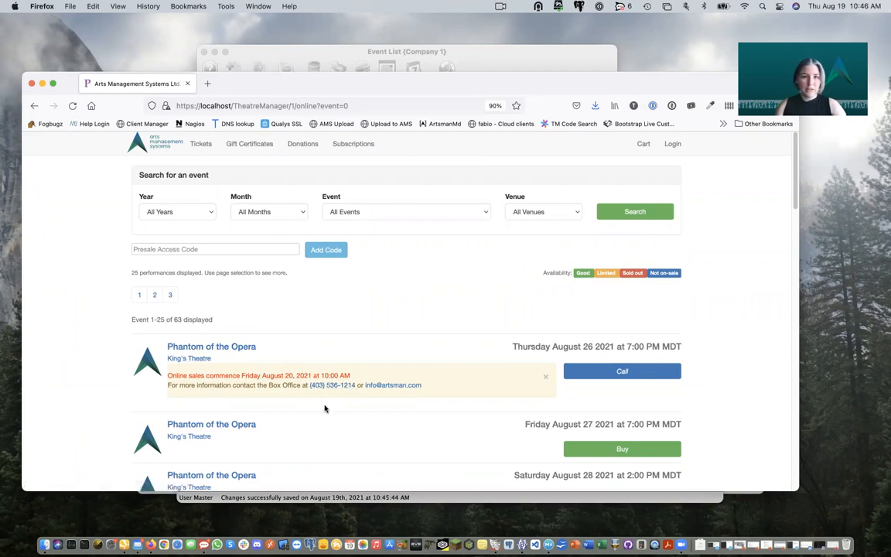
scroll(326, 423, down, 1)
scroll(325, 423, down, 5)
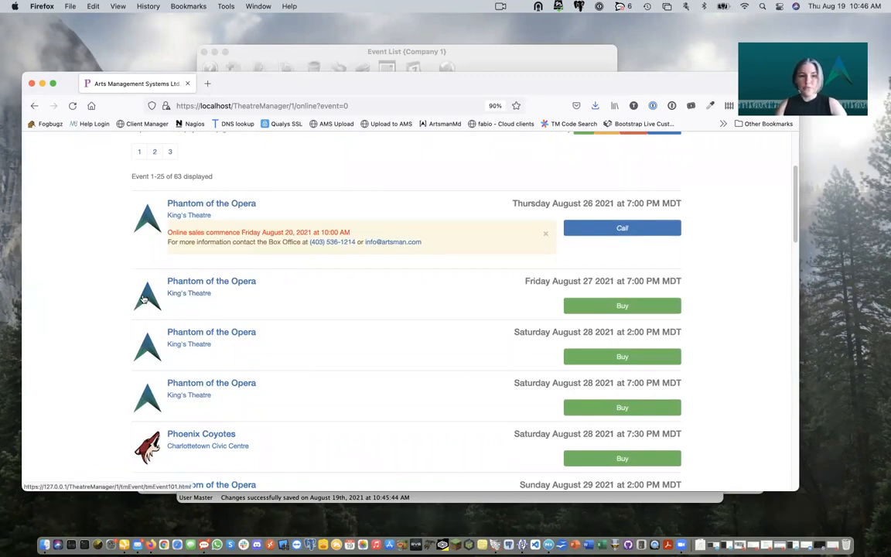
scroll(142, 298, down, 2)
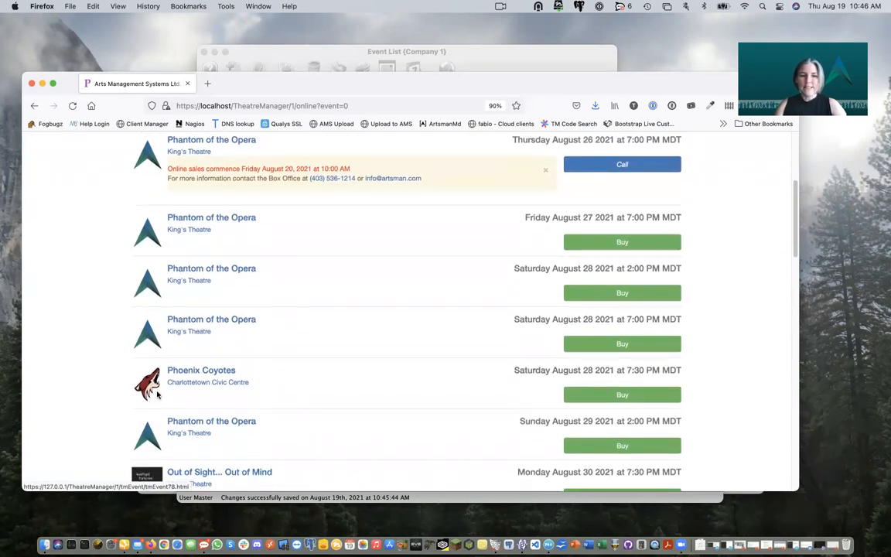
scroll(157, 395, down, 3)
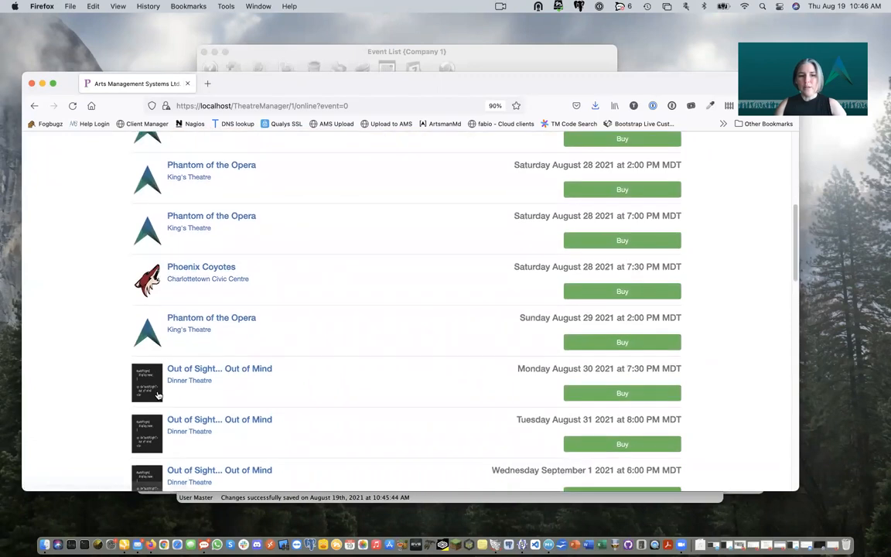
scroll(156, 394, down, 3)
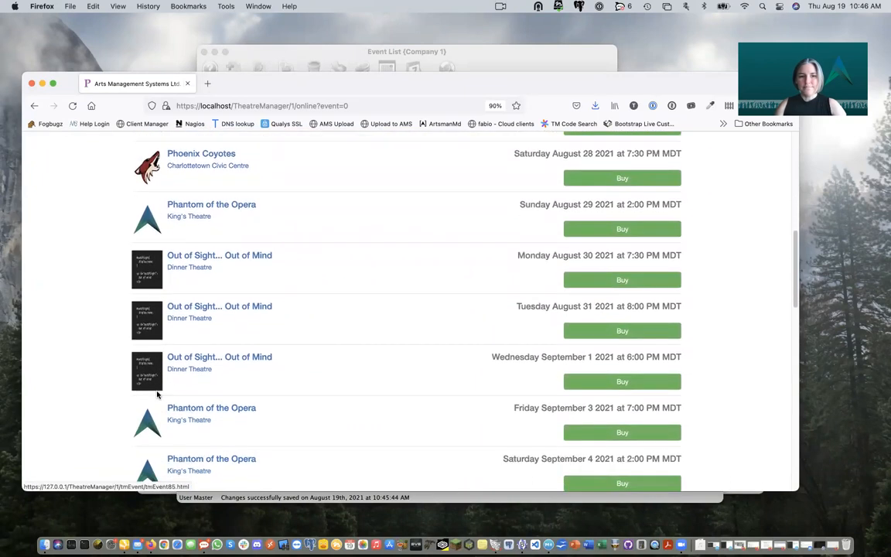
scroll(157, 394, down, 5)
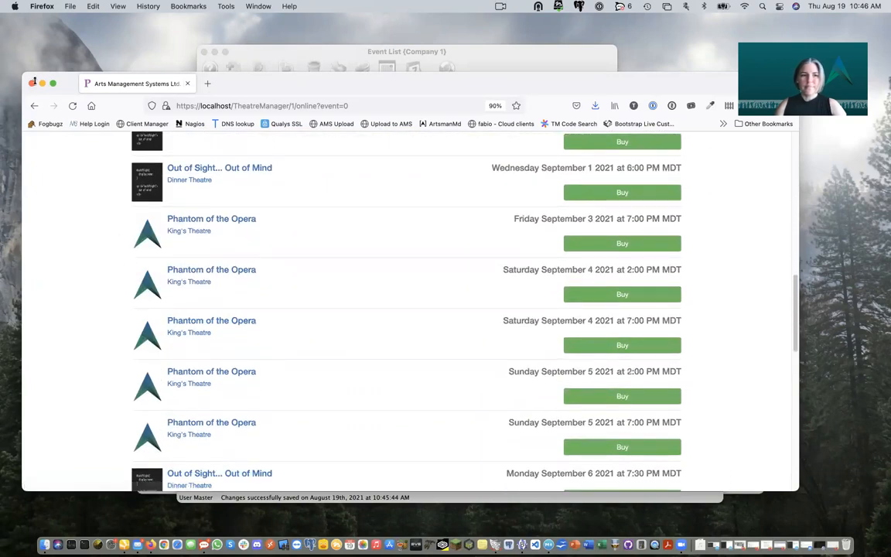
click(32, 83)
click(527, 185)
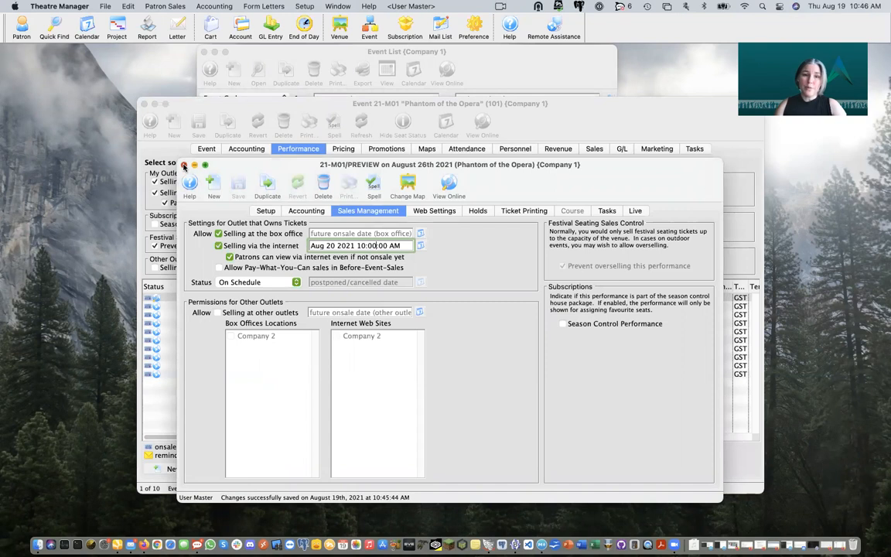
Enter "By Donation" as the performance notes in PREVIEW's web settings and save the performance.
click(422, 212)
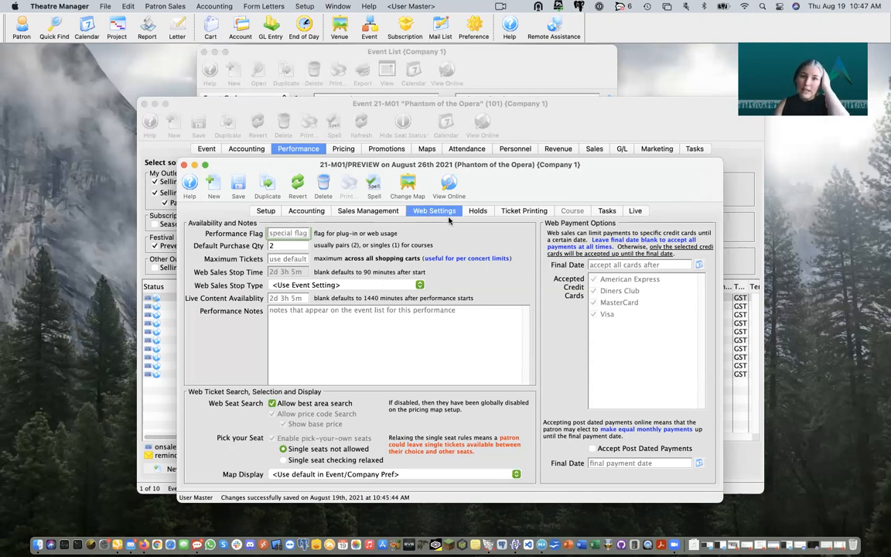
click(302, 323)
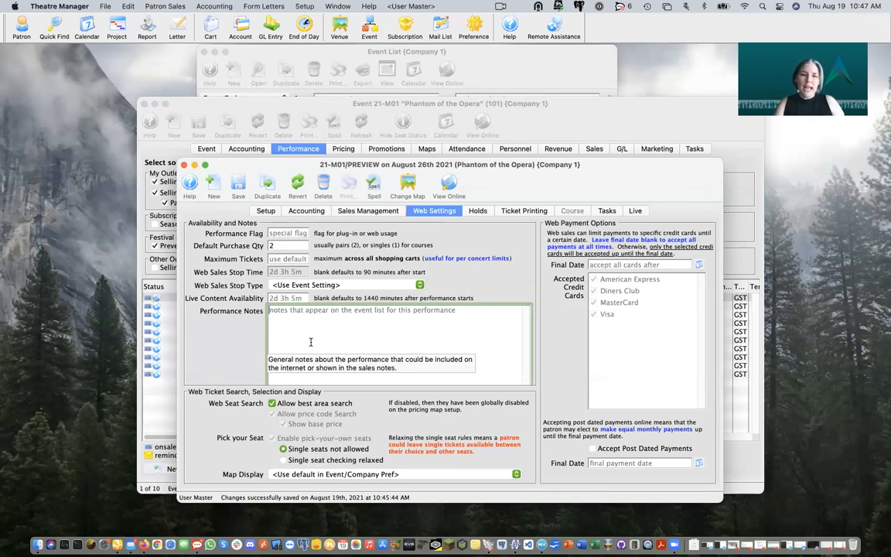
click(310, 341)
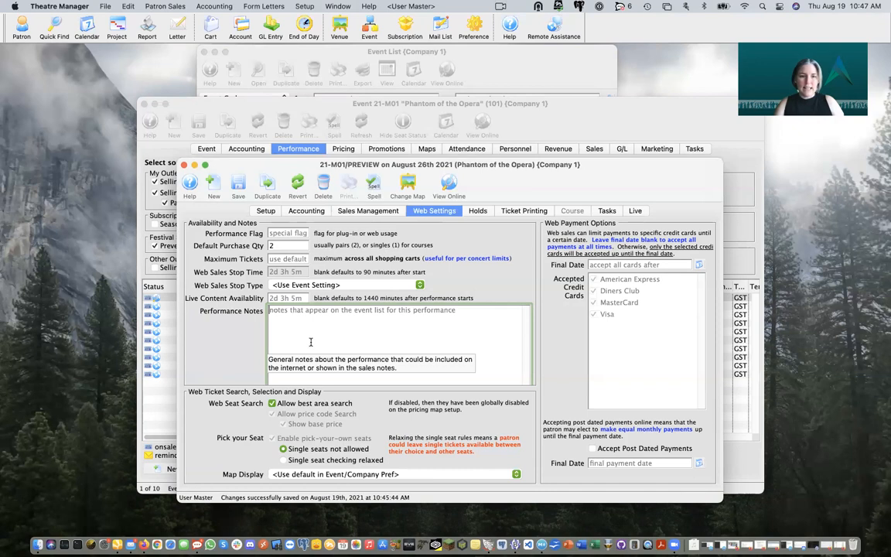
text(BY)
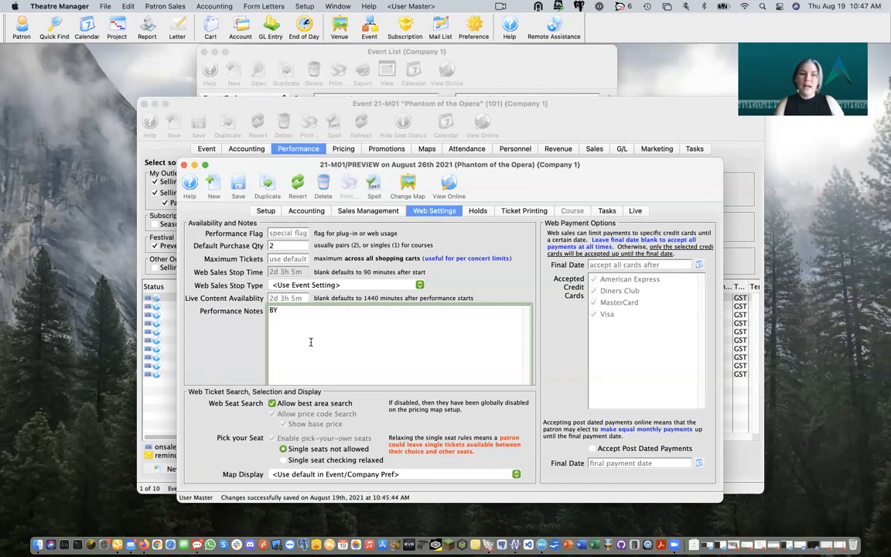
key(BackSpace)
text(y Do)
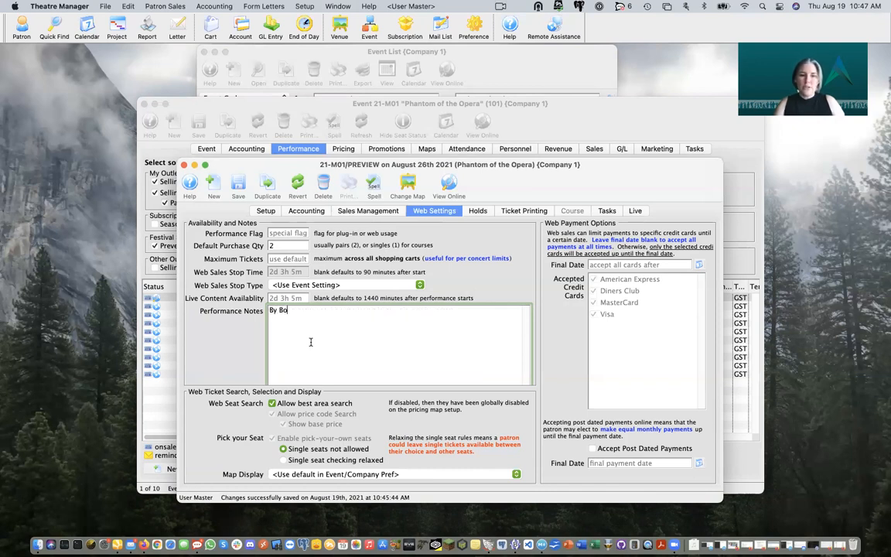
text(nation)
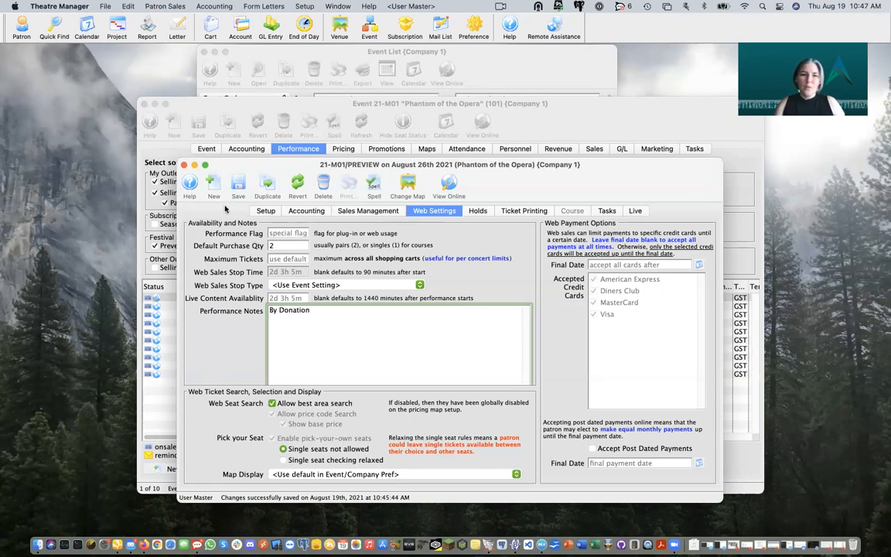
click(236, 184)
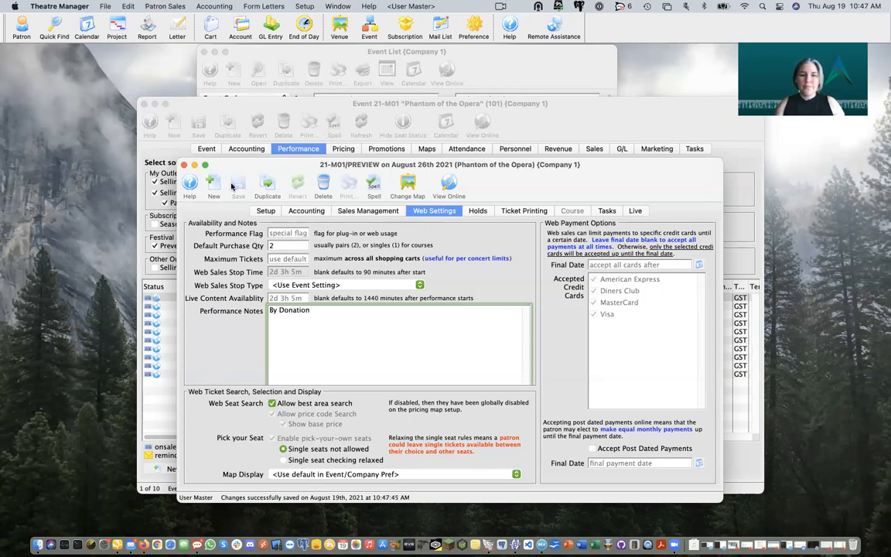
Switch to Firefox to check PREVIEW's performance note in the refreshed online event list, then return to Theatre Manager and close the PREVIEW performance.
click(825, 544)
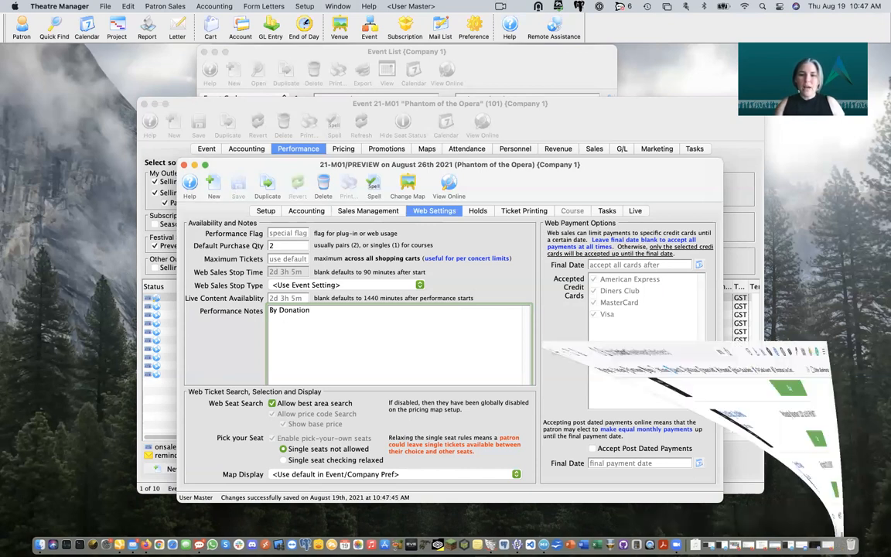
click(74, 106)
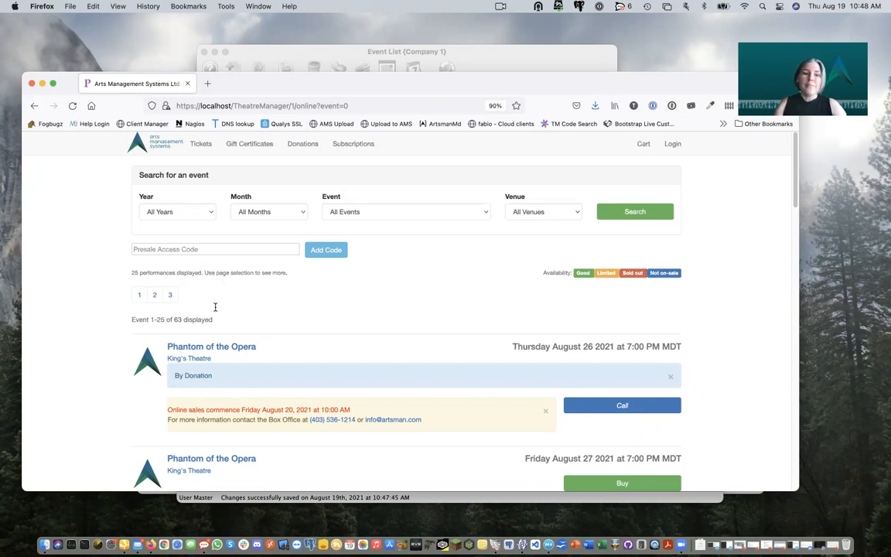
drag(220, 379, 167, 380)
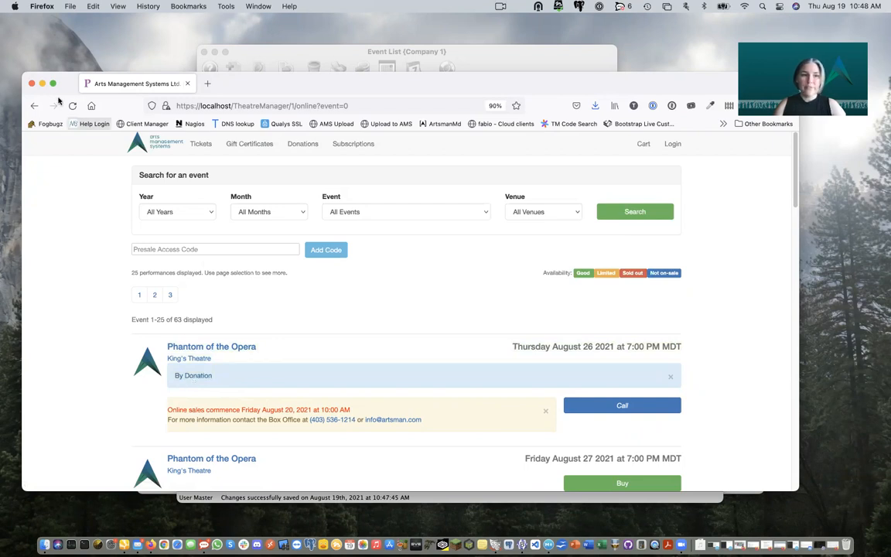
click(32, 84)
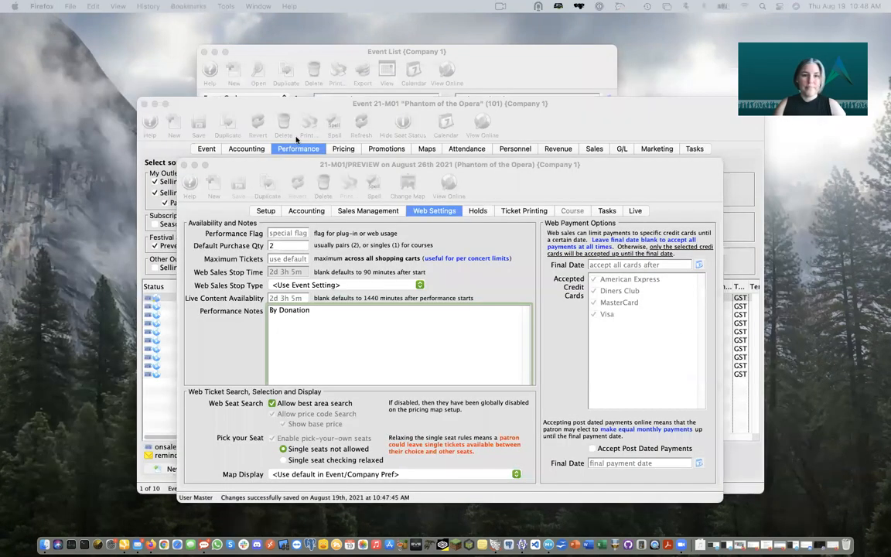
click(525, 181)
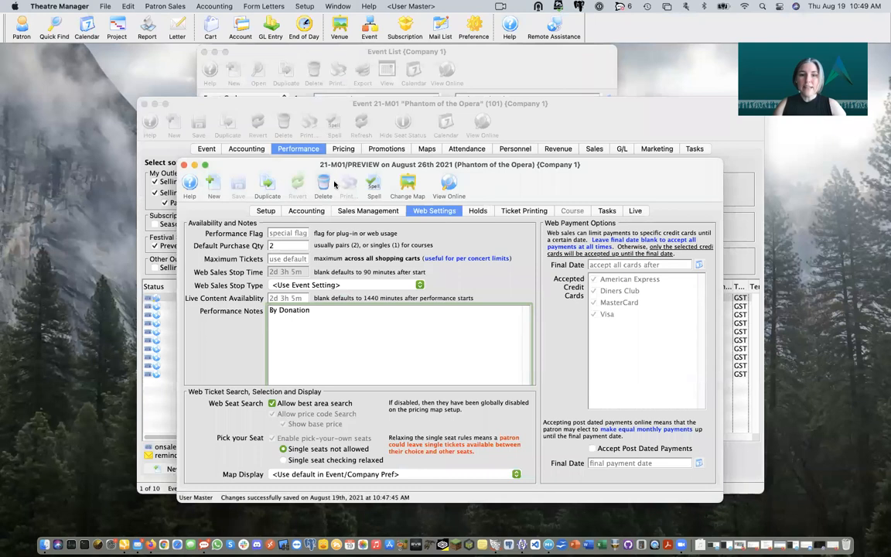
click(184, 166)
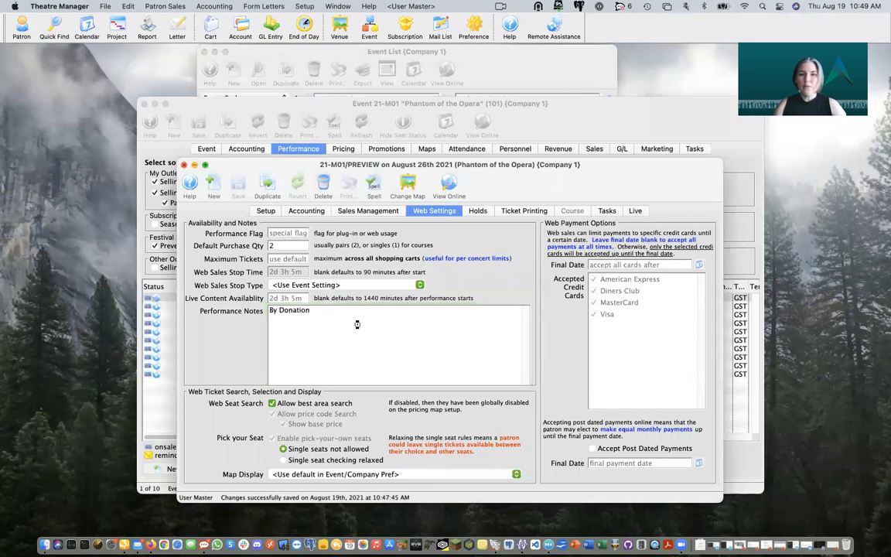